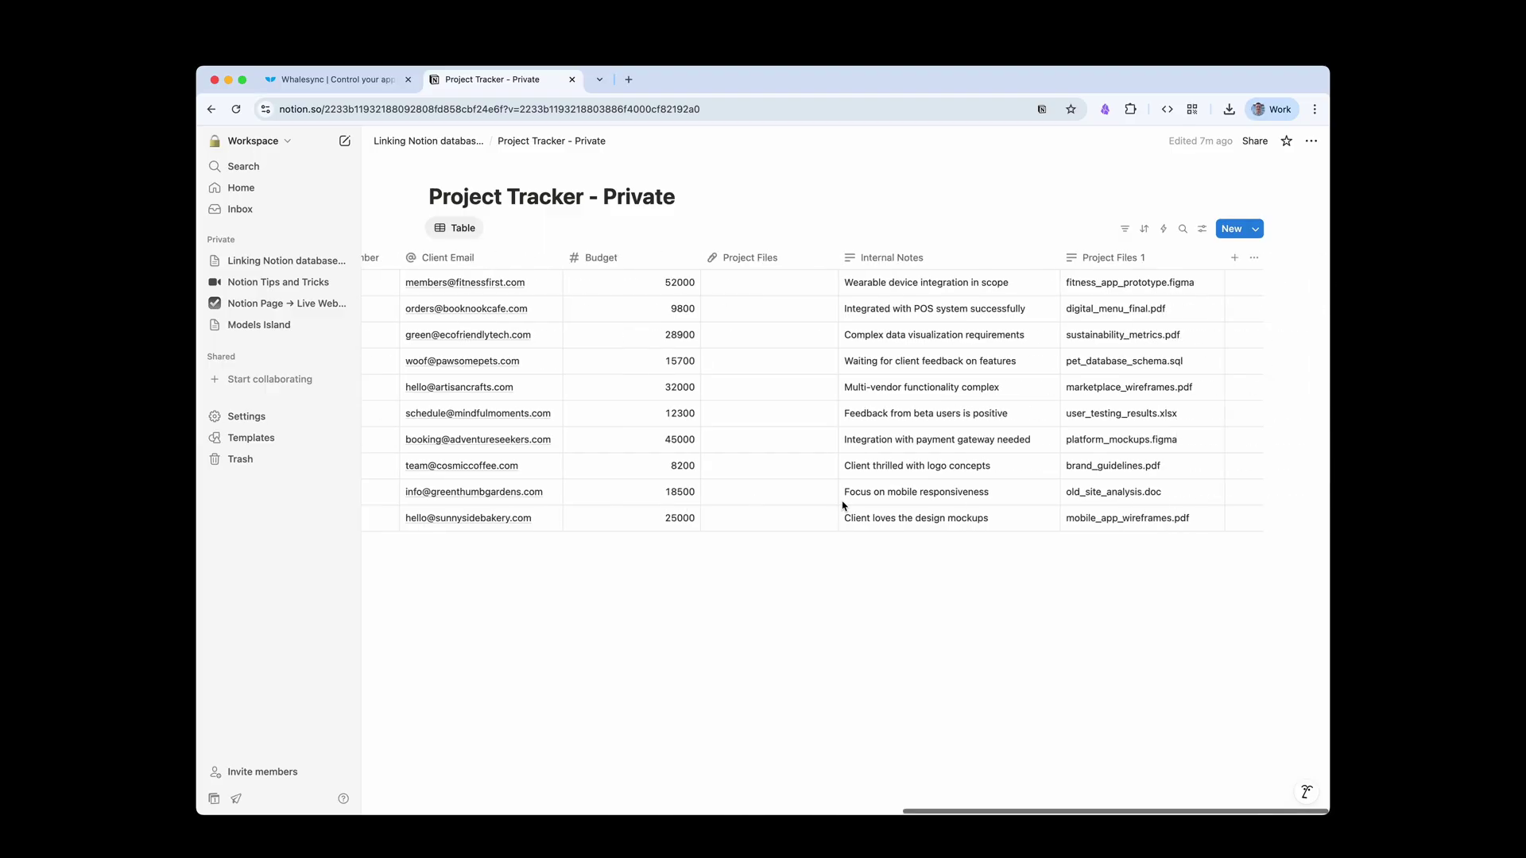
Step: Review the columns of the Project Tracker - Private table, and view the plans and pricing on the Whalesync website
{"action": "scroll", "coordinate": [843, 506], "scroll_direction": "left", "scroll_amount": 10}
{"action": "scroll", "coordinate": [843, 506], "scroll_direction": "right", "scroll_amount": 5}
{"action": "scroll", "coordinate": [844, 506], "scroll_direction": "right", "scroll_amount": 2}
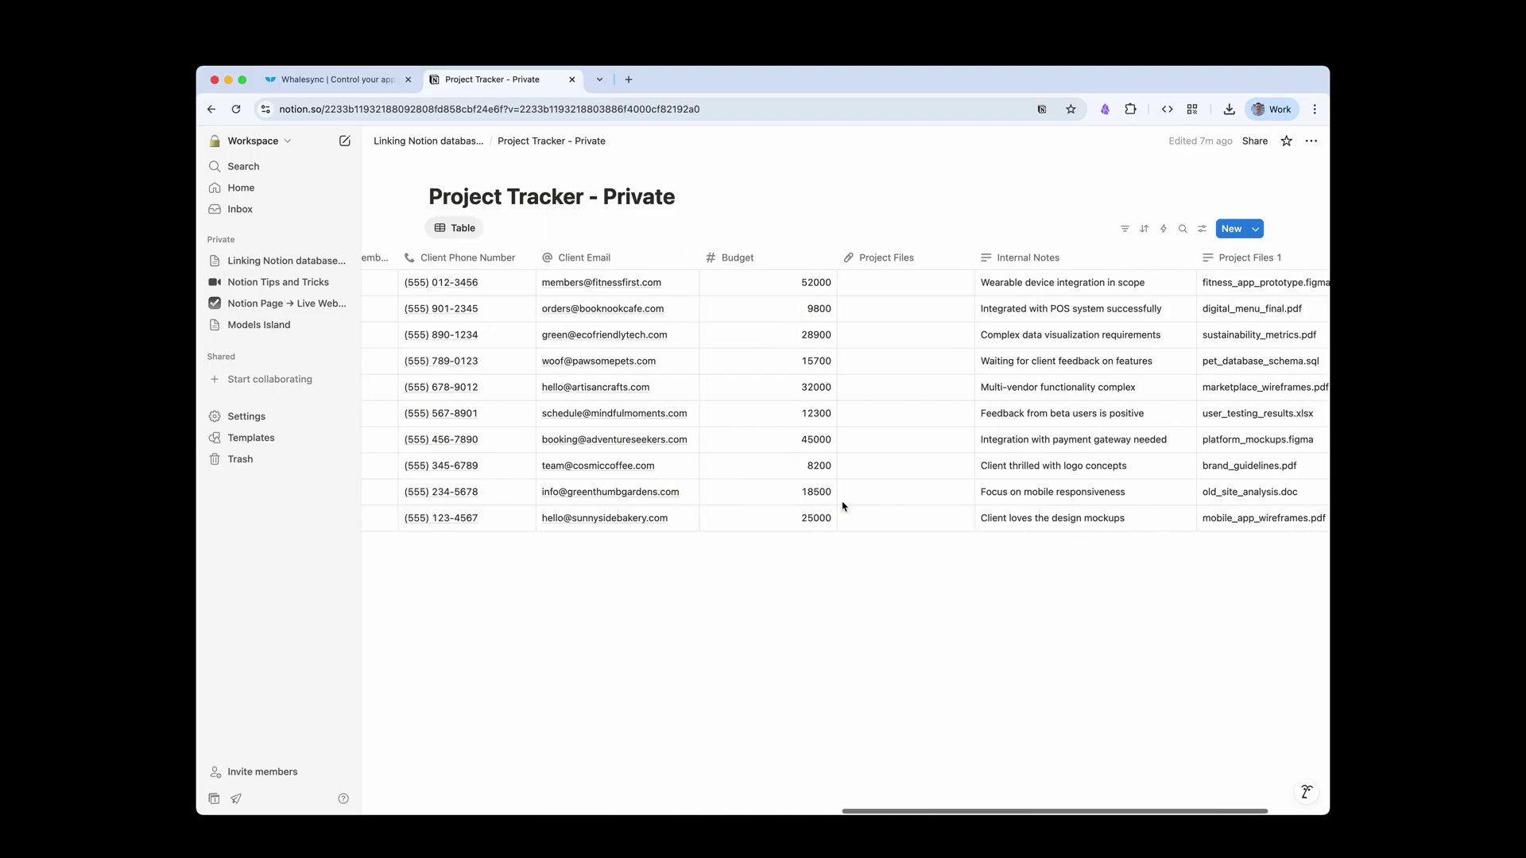
{"action": "scroll", "coordinate": [843, 506], "scroll_direction": "left", "scroll_amount": 10}
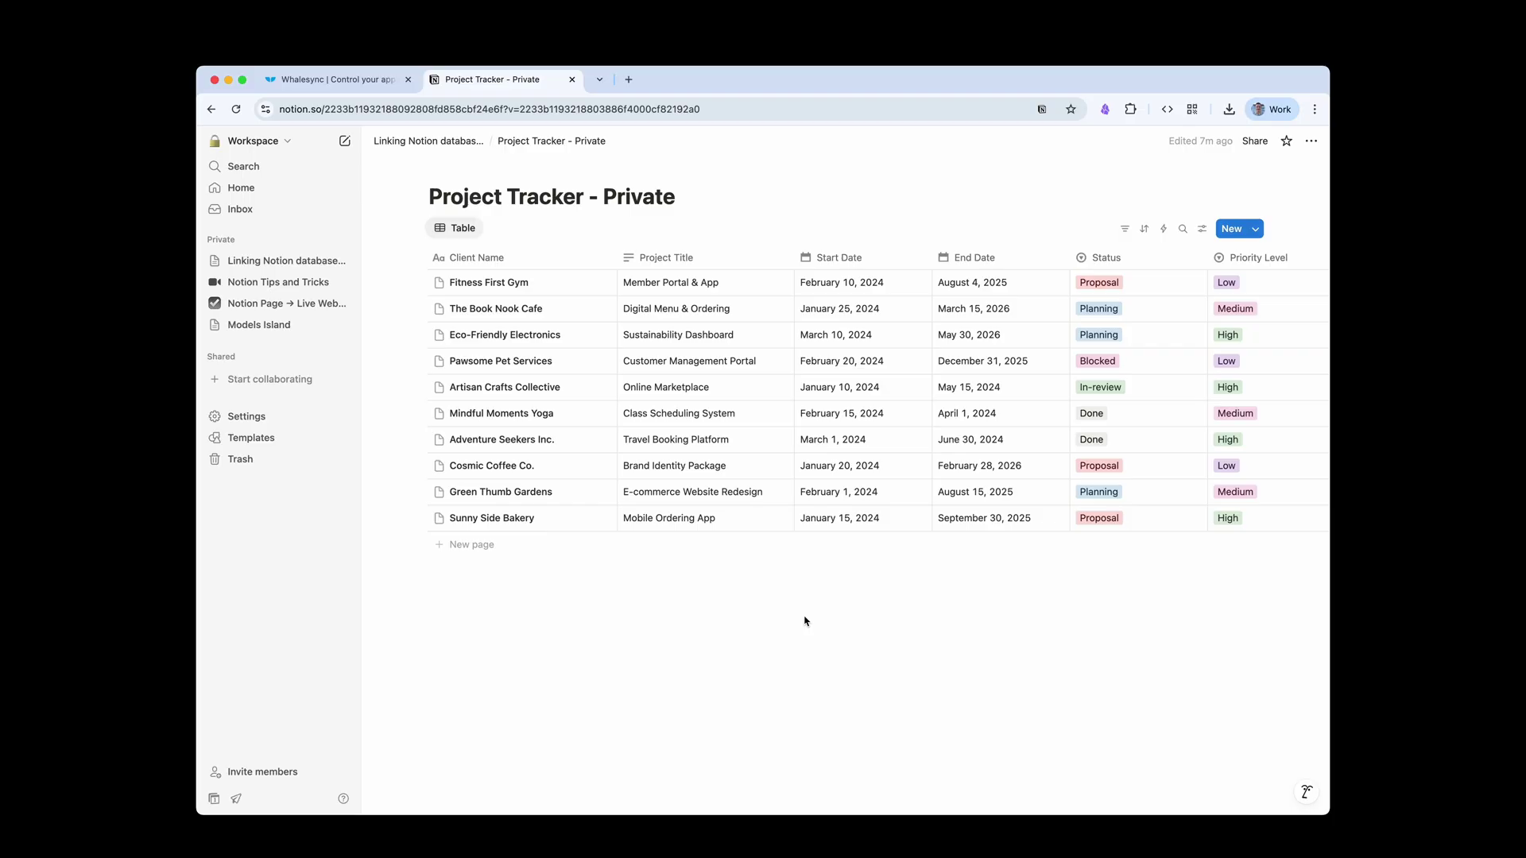
{"action": "left_click", "coordinate": [361, 83]}
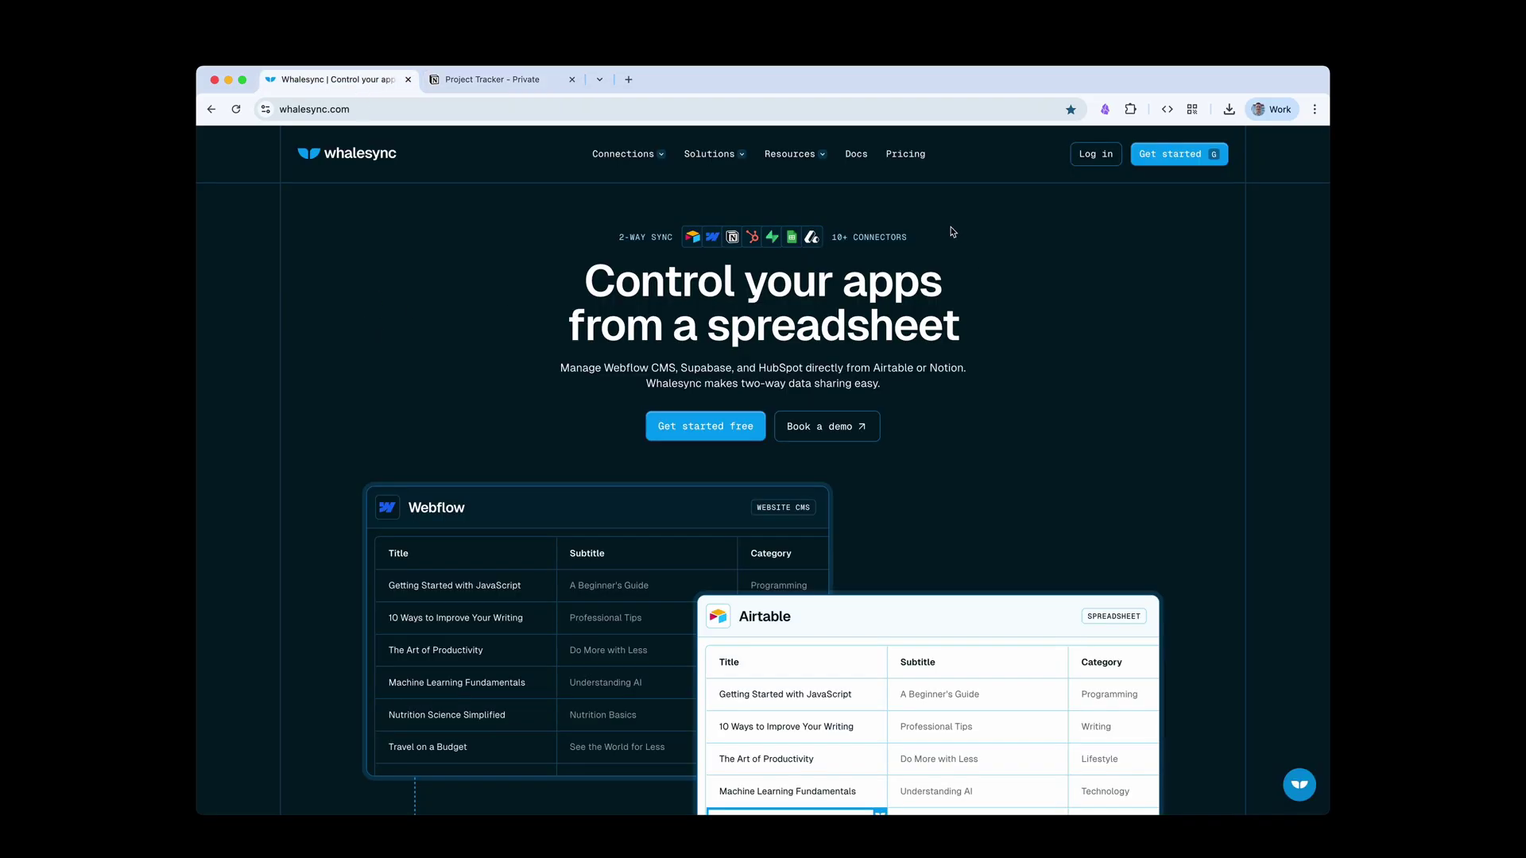
{"action": "left_click", "coordinate": [905, 154]}
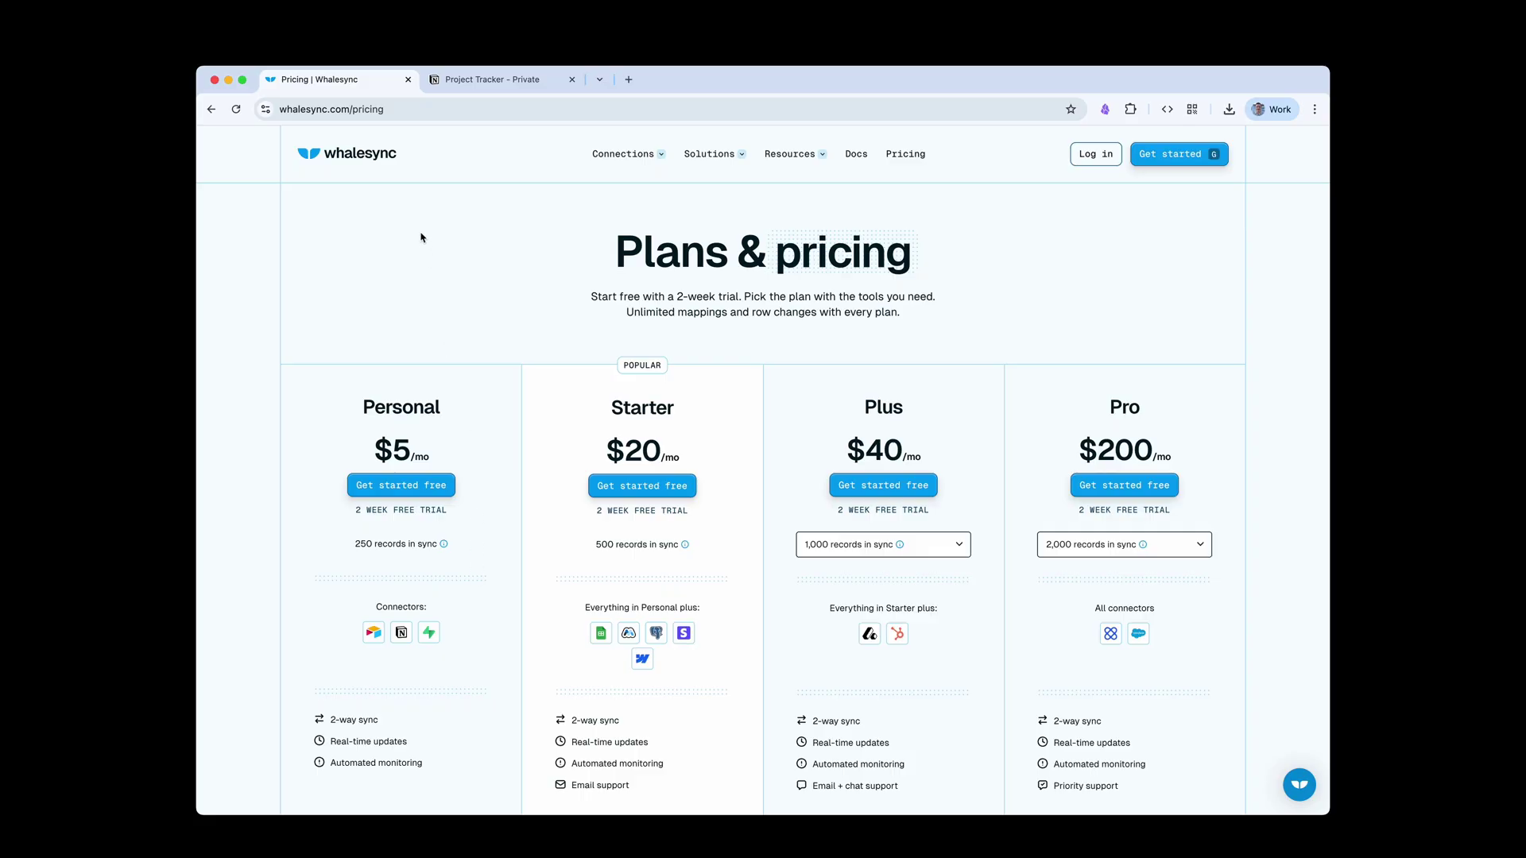
Step: Log in to Whalesync and create a new sync, starting authorization of Notion as the first app
{"action": "left_click", "coordinate": [1086, 161]}
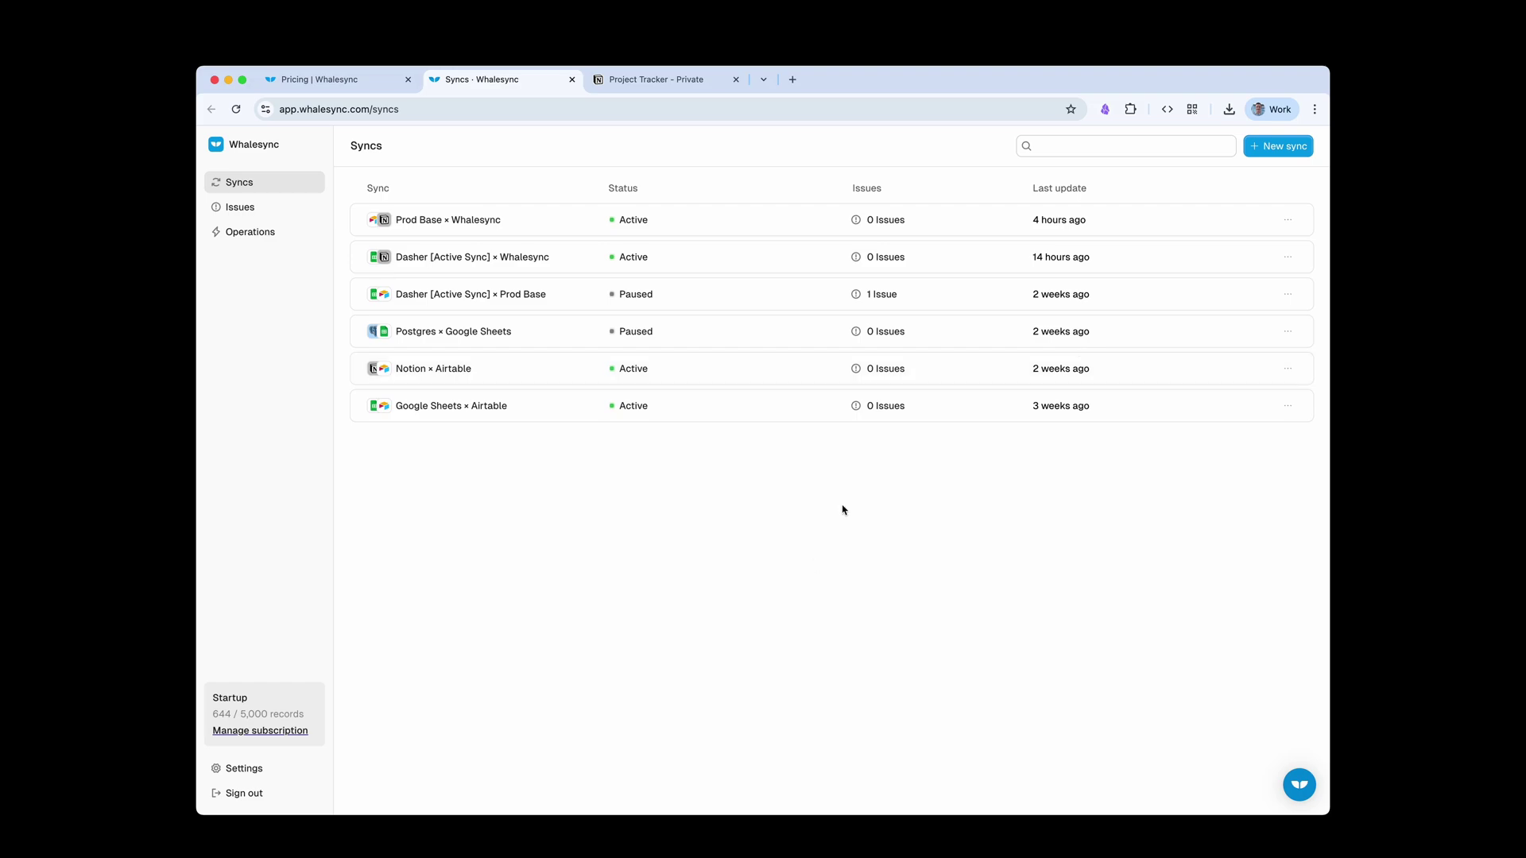
{"action": "left_click", "coordinate": [1270, 147]}
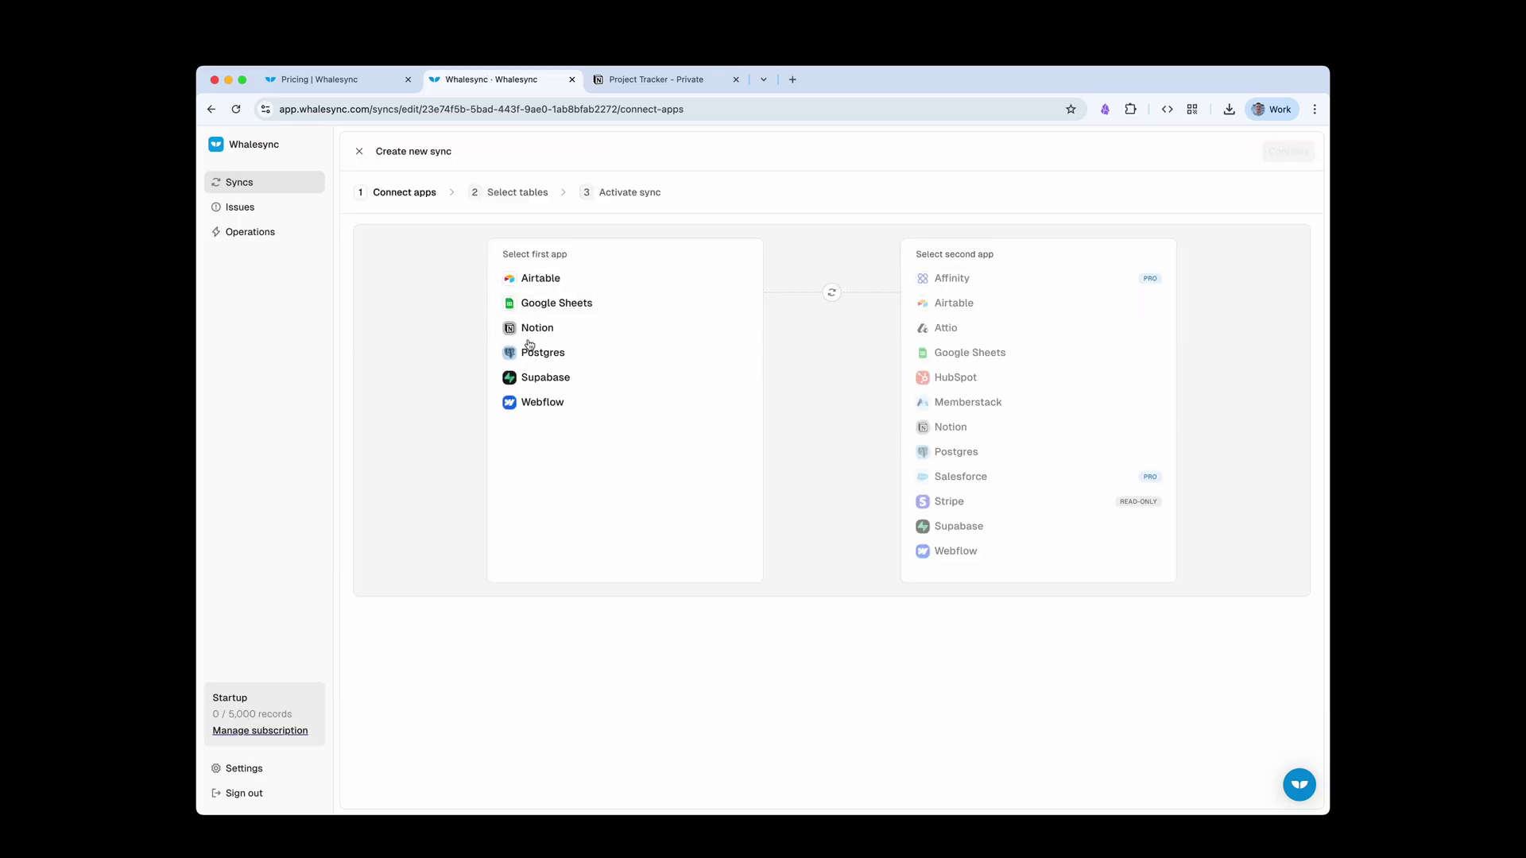
{"action": "left_click", "coordinate": [528, 340]}
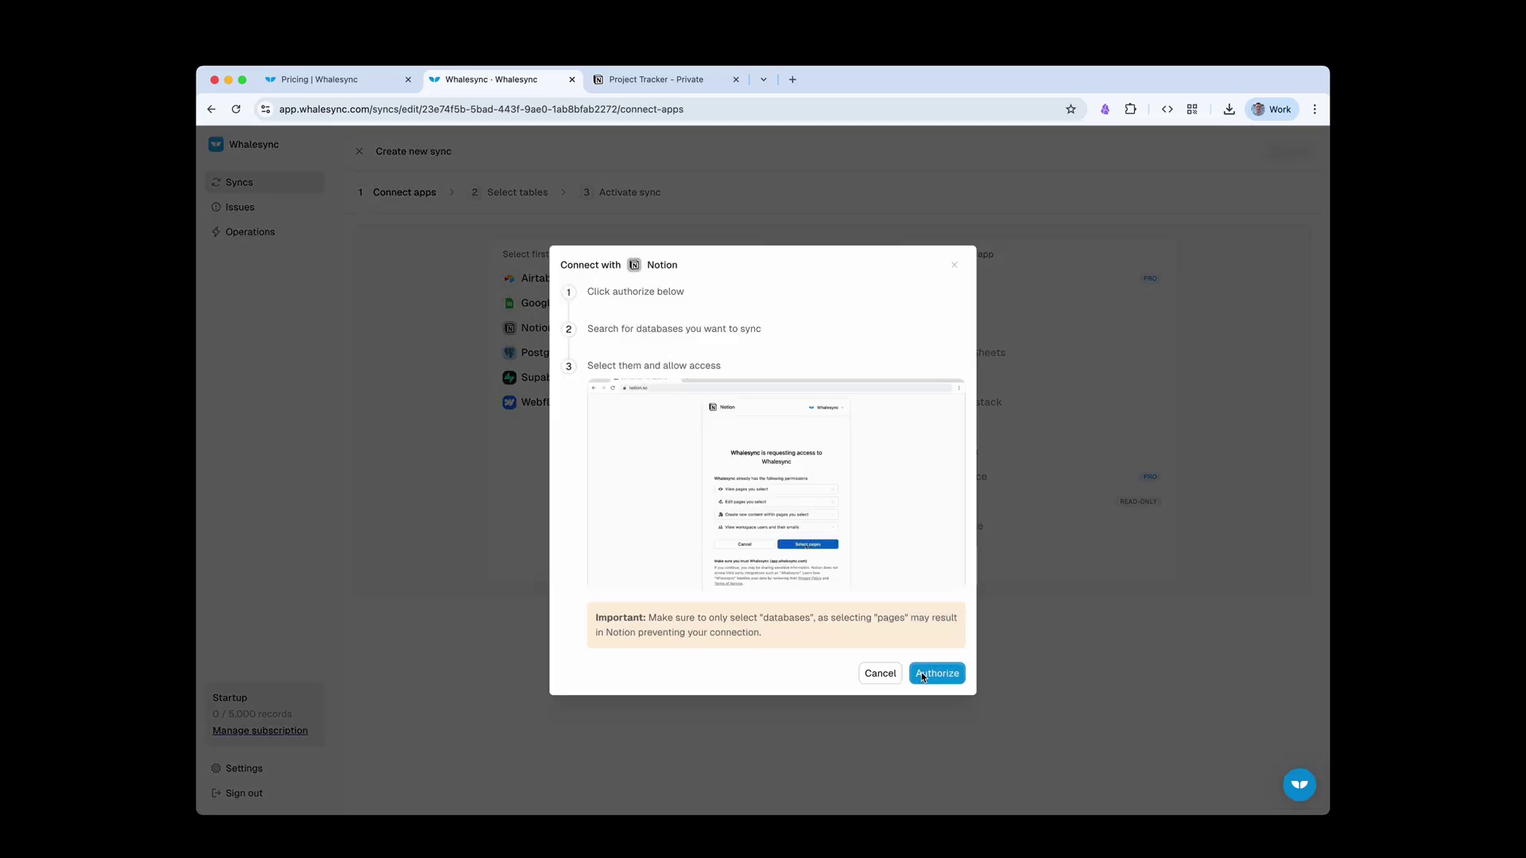
{"action": "left_click", "coordinate": [922, 672]}
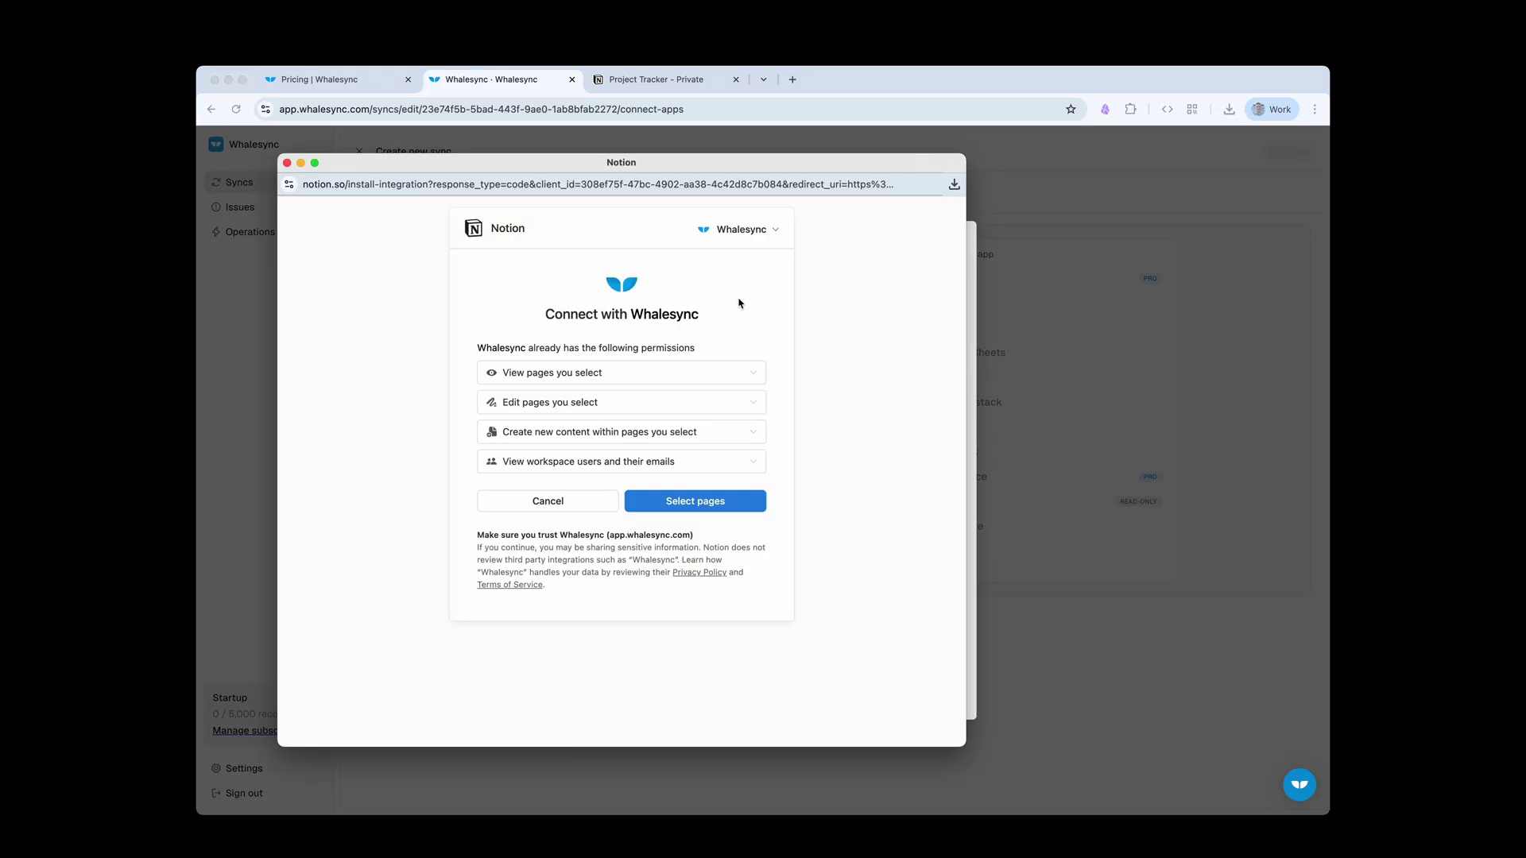
Step: Choose the Notion workspace named Workspace and select its private page Linking Notion databases across workspaces for Whalesync
{"action": "left_click", "coordinate": [733, 230]}
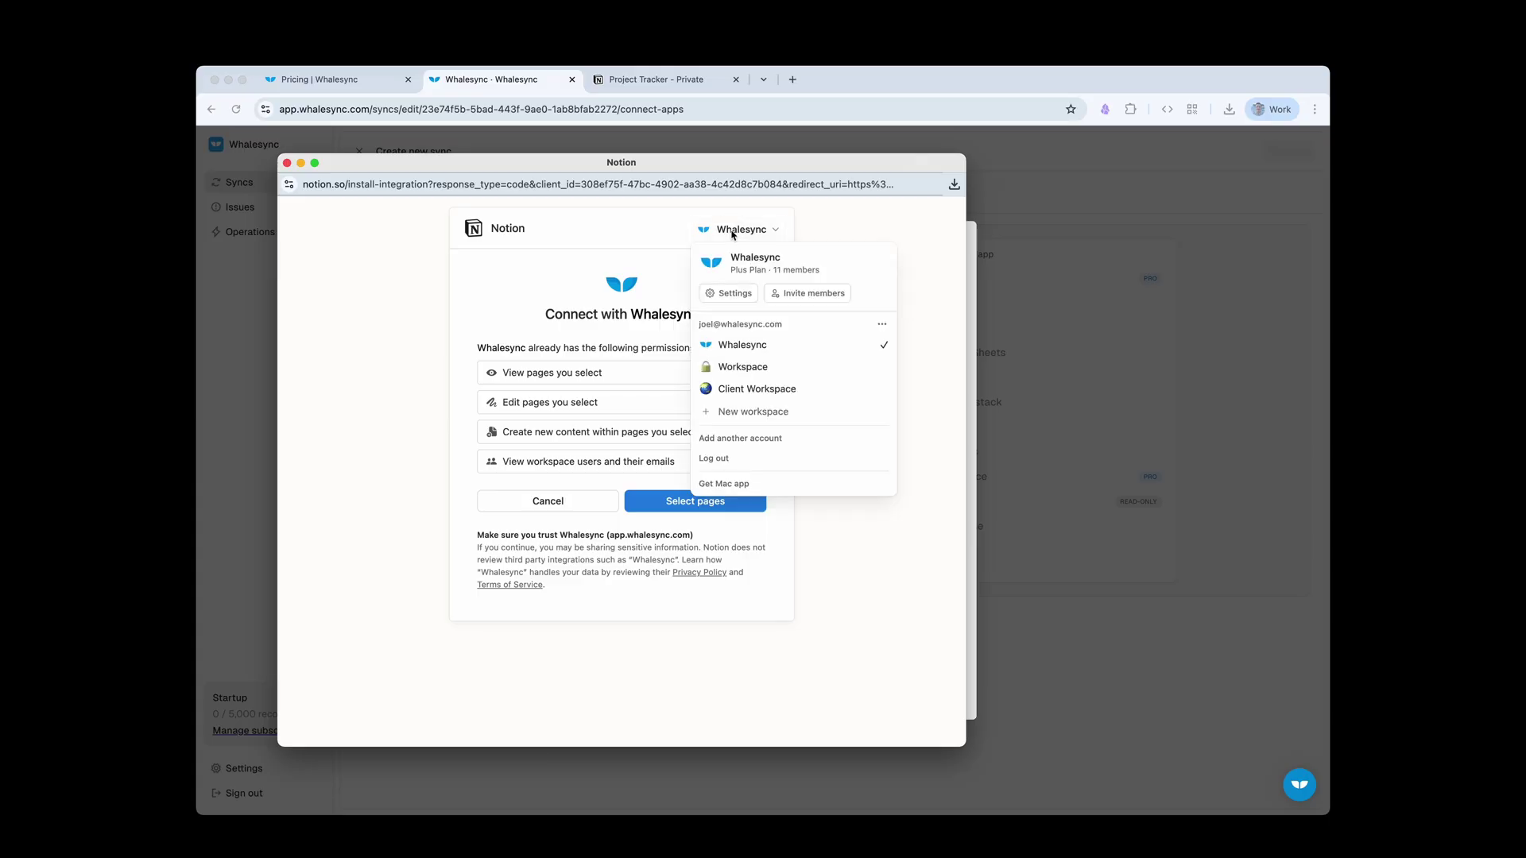
{"action": "left_click", "coordinate": [755, 369]}
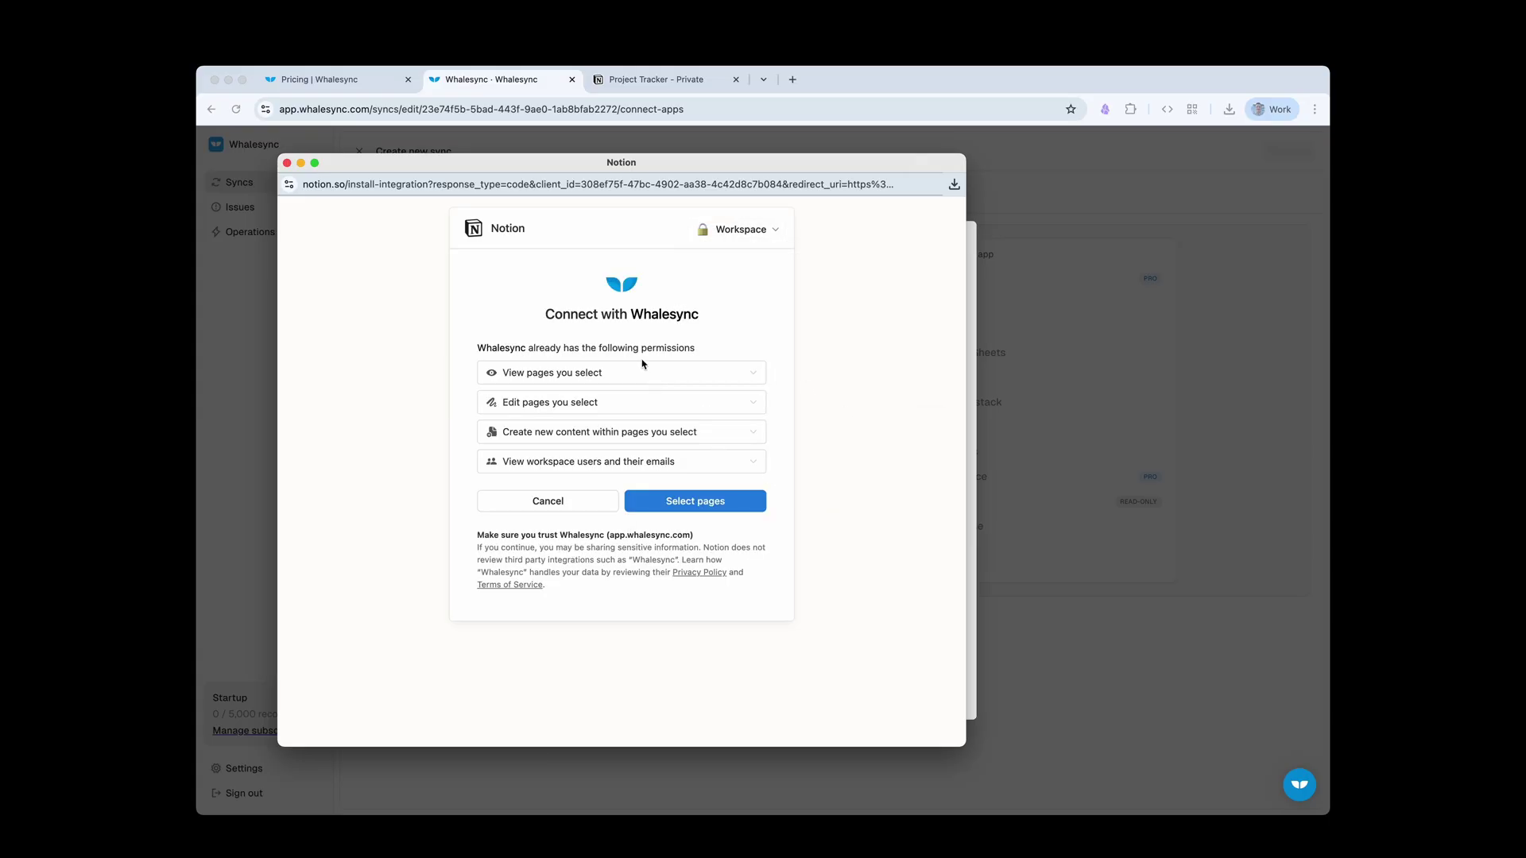
{"action": "left_click", "coordinate": [681, 504]}
{"action": "left_click", "coordinate": [744, 371]}
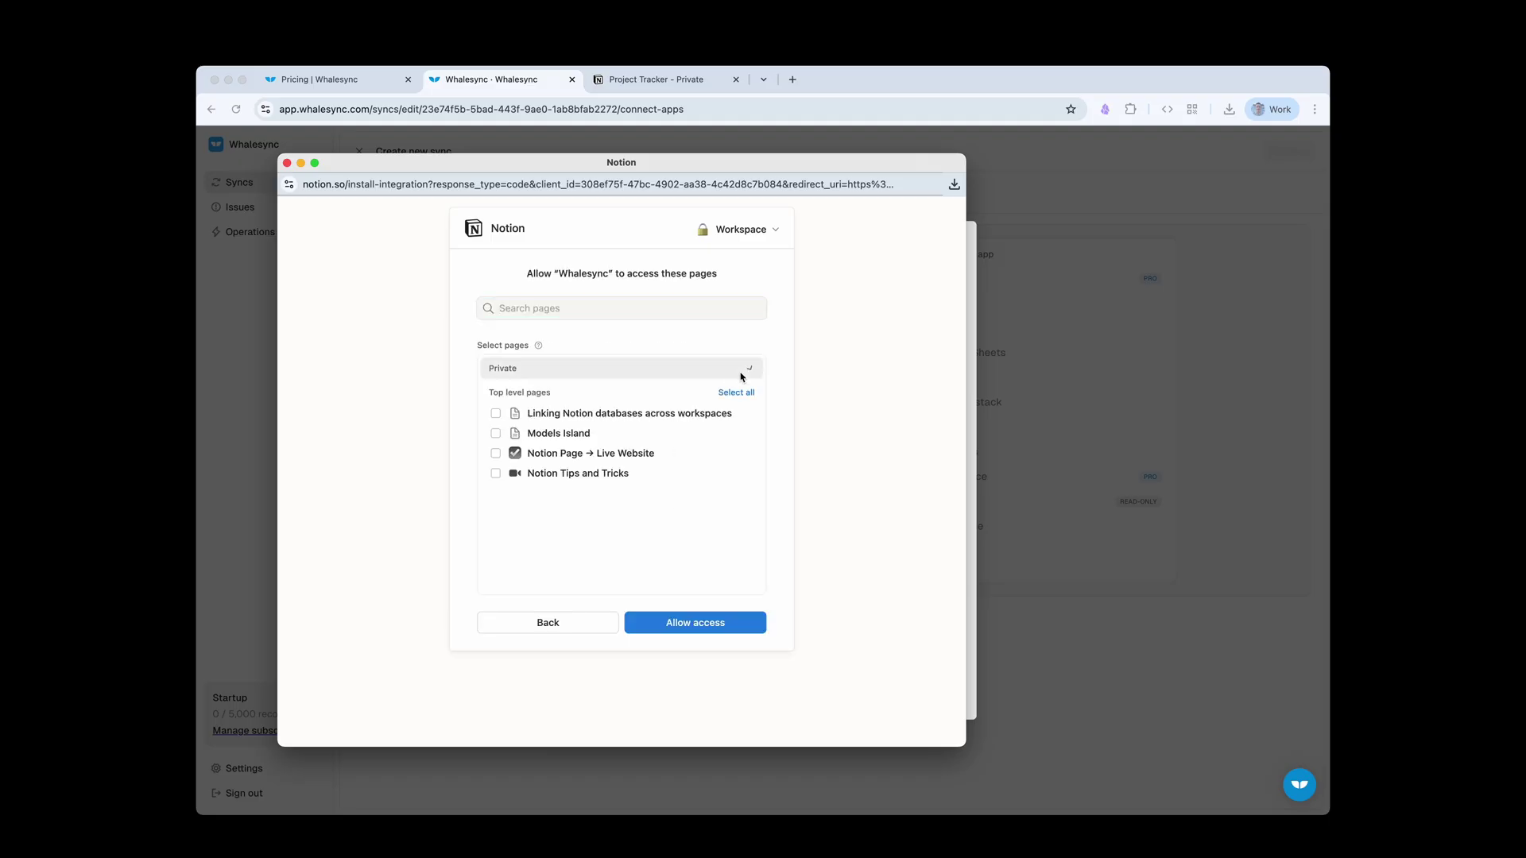
{"action": "left_click", "coordinate": [495, 414]}
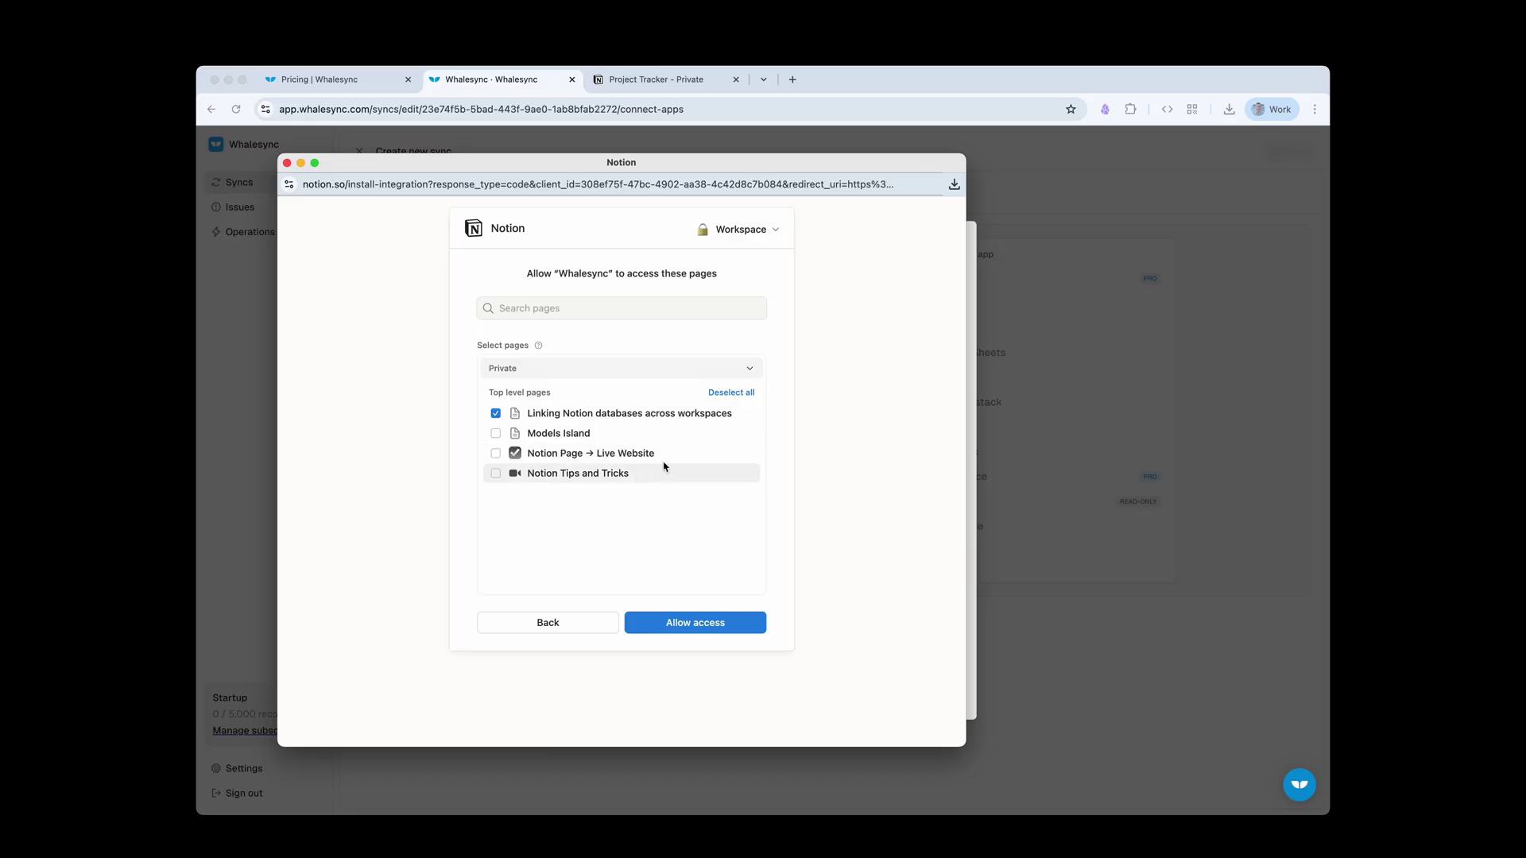
Step: Check the selected page's contents in Notion, then grant Whalesync access to it and save the first app connection
{"action": "left_click", "coordinate": [655, 79]}
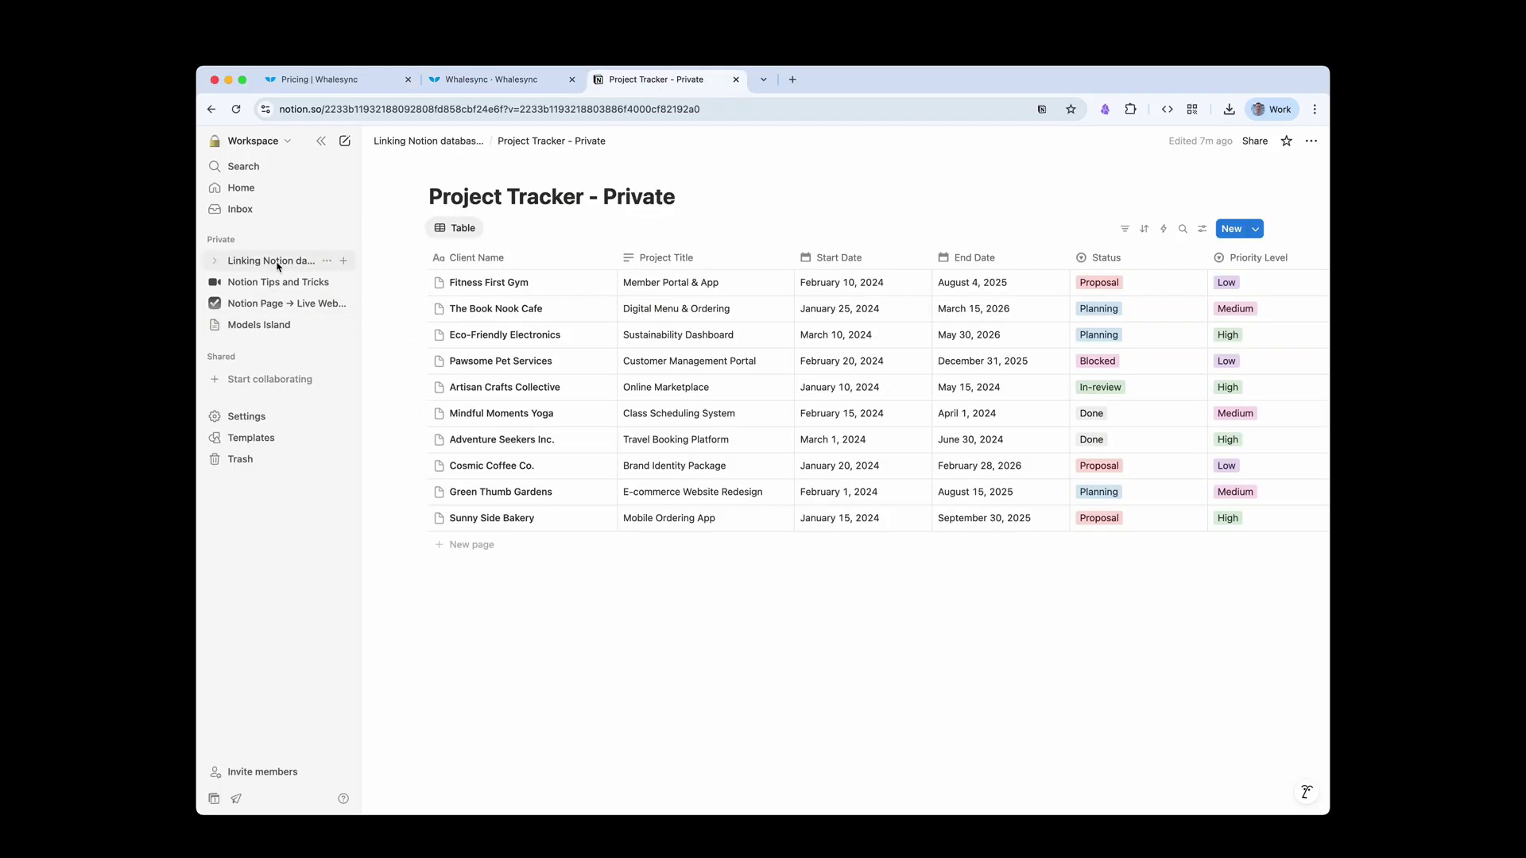
{"action": "left_click", "coordinate": [274, 261]}
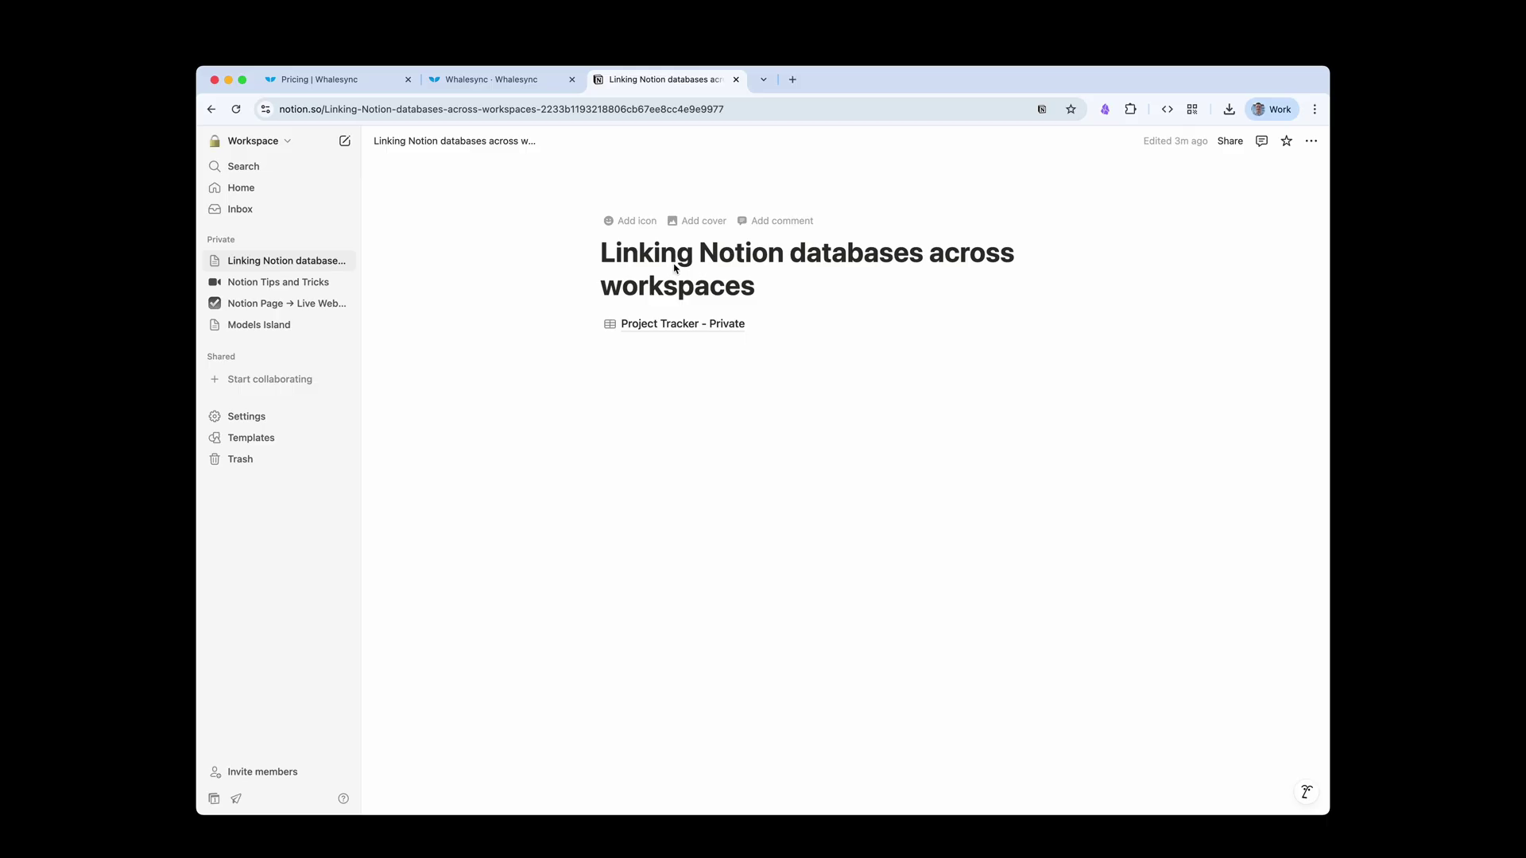
{"action": "left_click", "coordinate": [521, 81]}
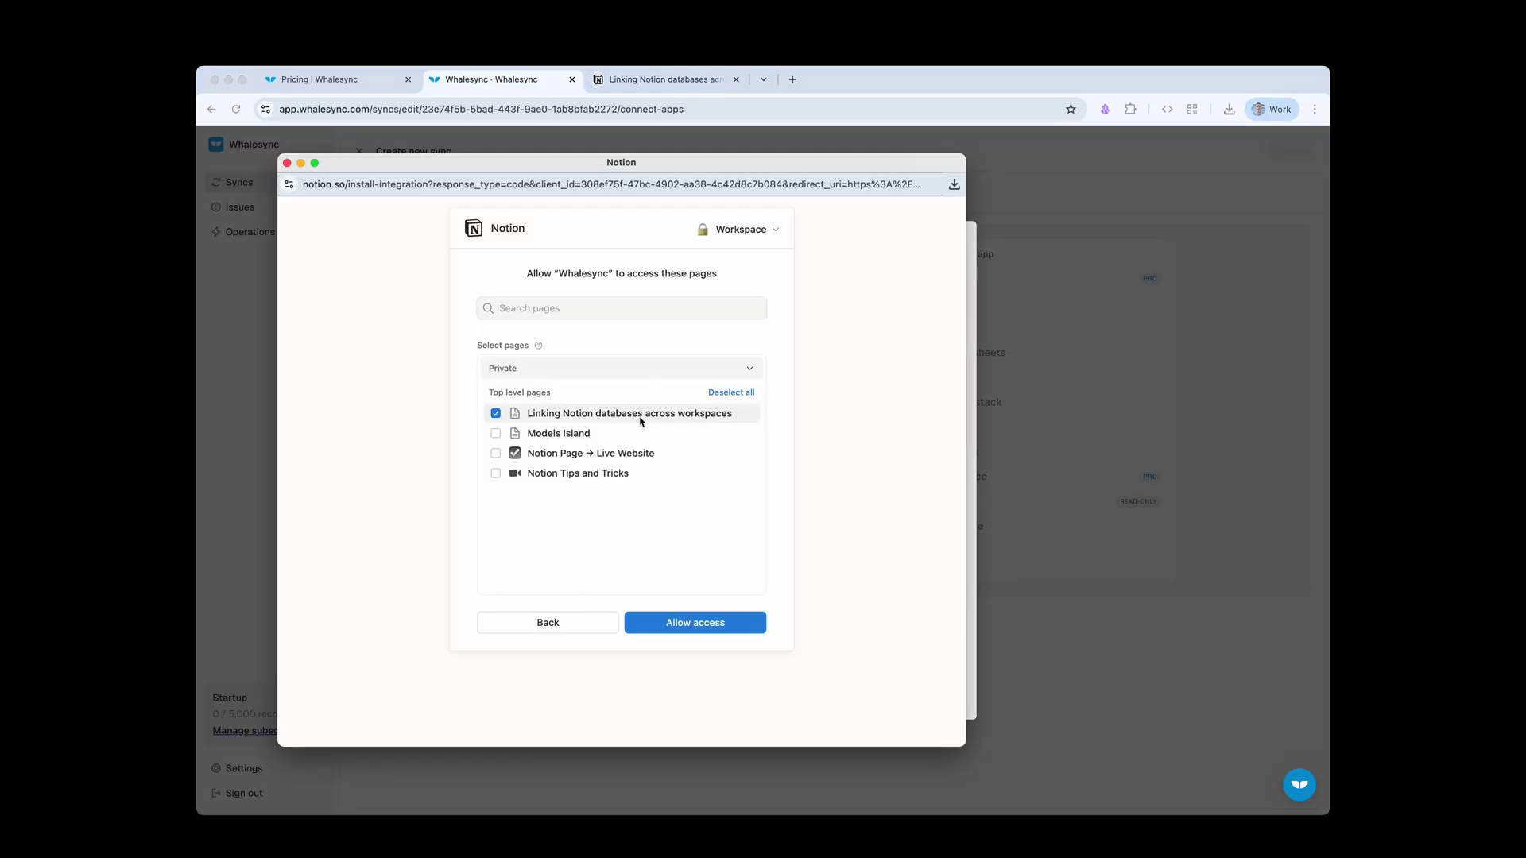
{"action": "left_click", "coordinate": [695, 626]}
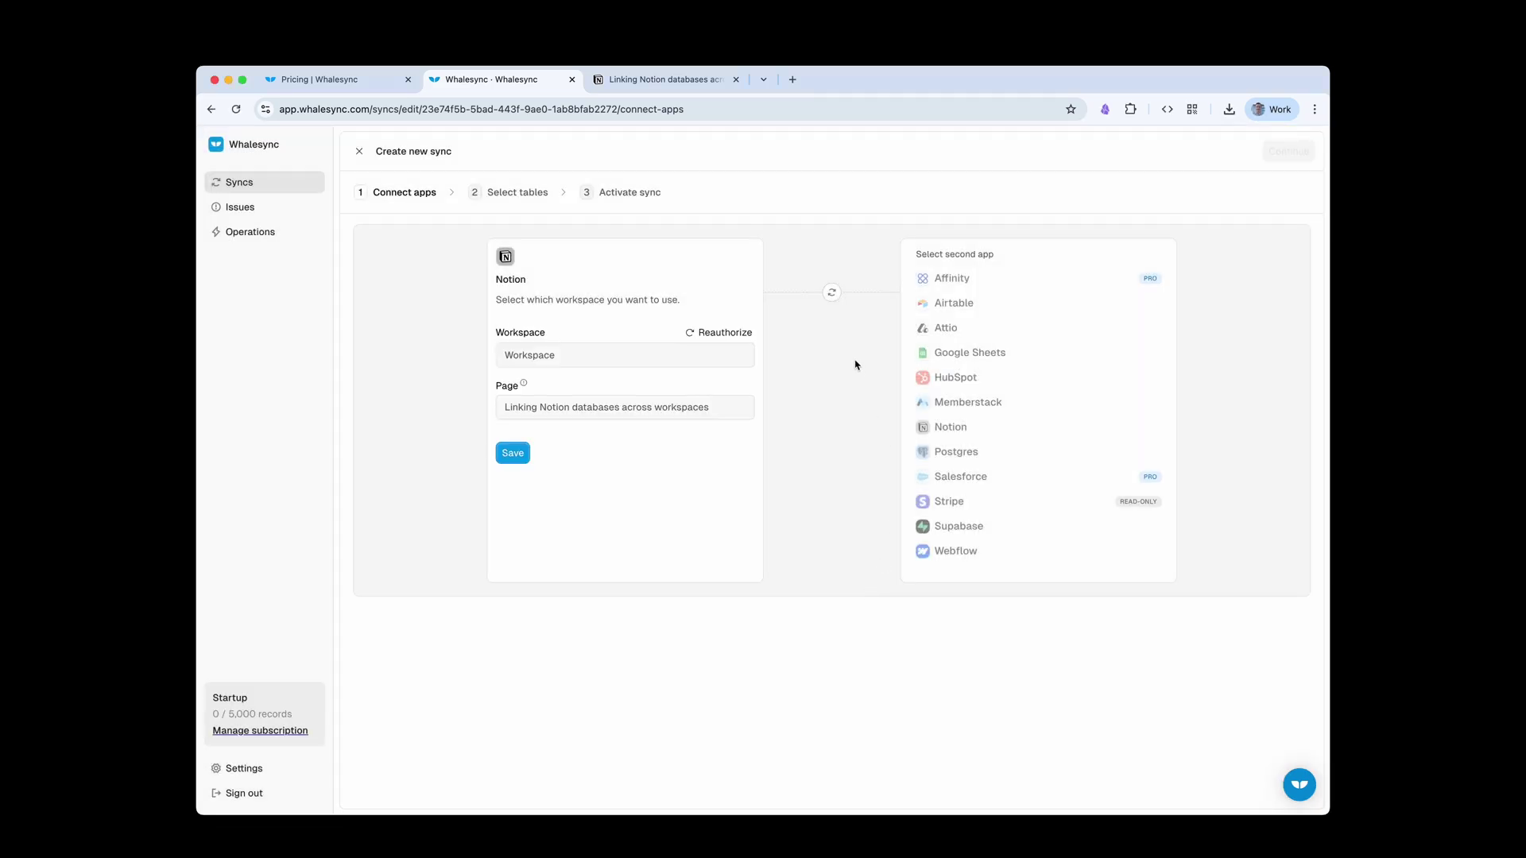
{"action": "left_click", "coordinate": [510, 458]}
Step: Choose Notion as the second app and try to authorize Client Workspace without selecting any page
{"action": "left_click", "coordinate": [936, 430]}
{"action": "left_click", "coordinate": [937, 561]}
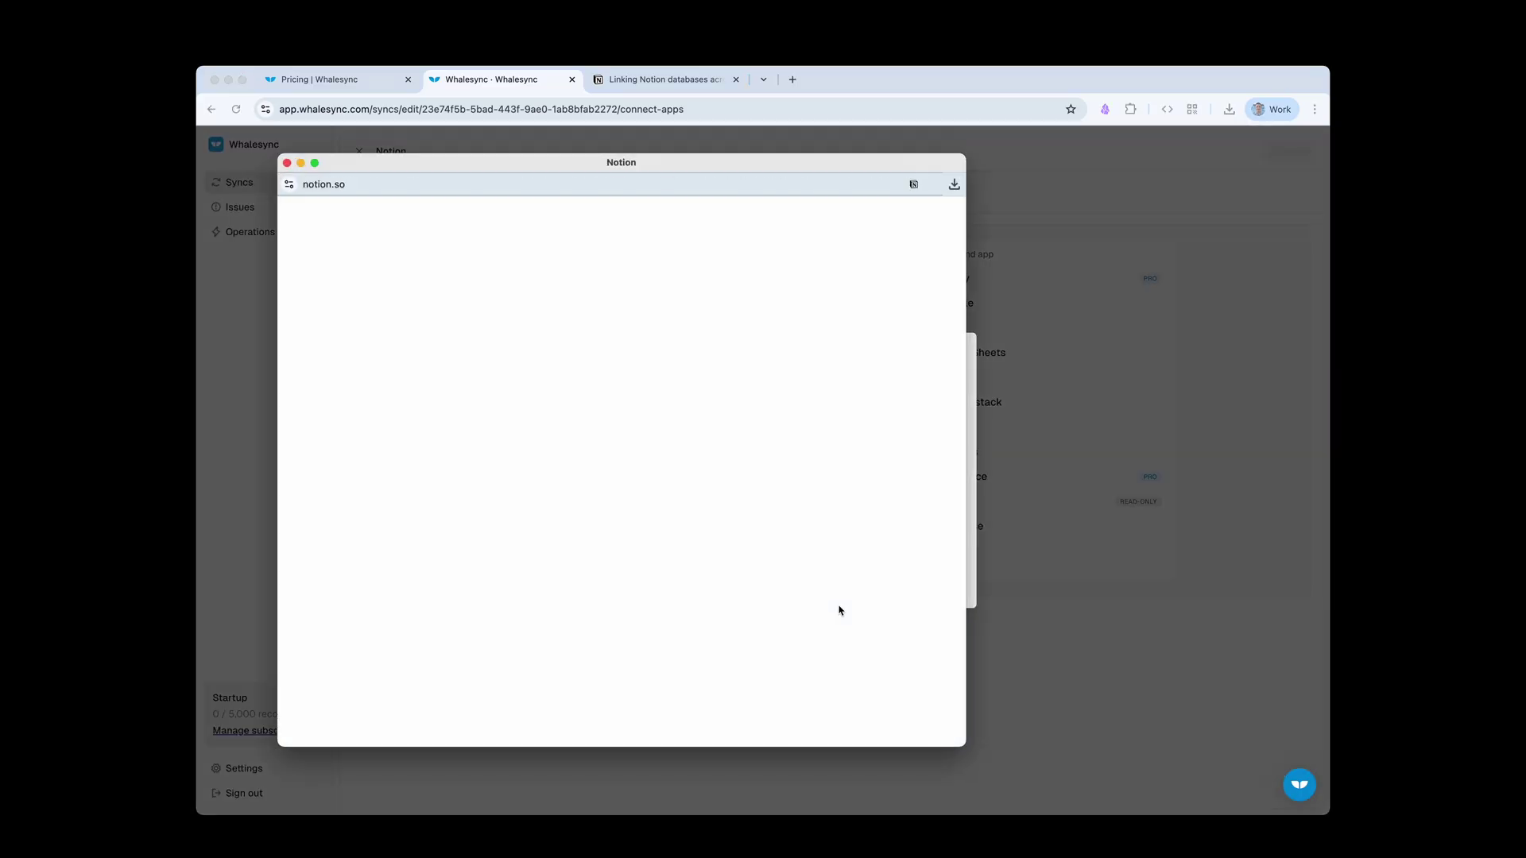
{"action": "left_click", "coordinate": [732, 232]}
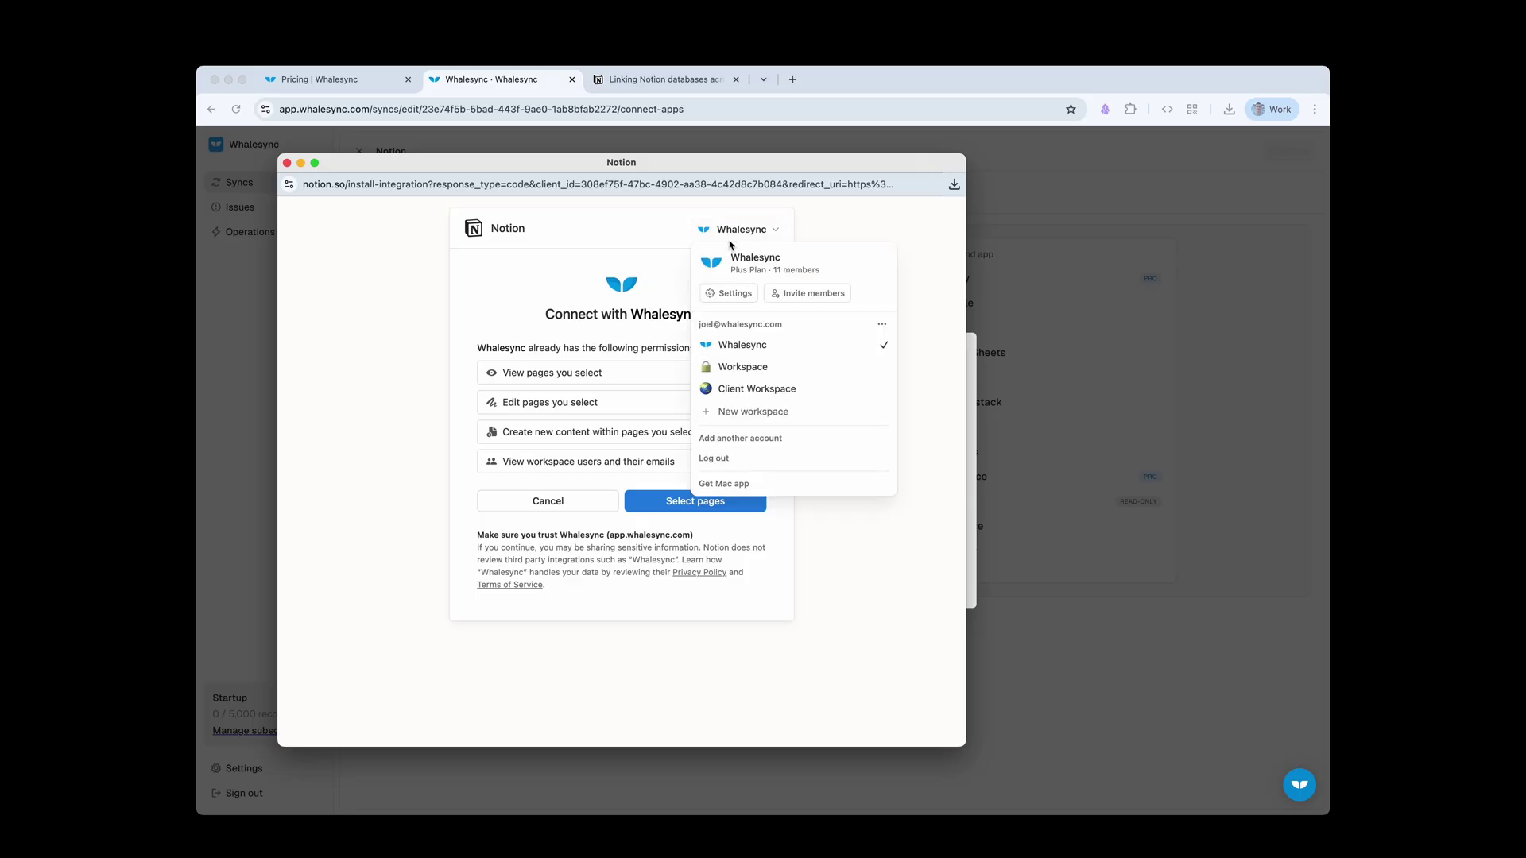
{"action": "left_click", "coordinate": [741, 386]}
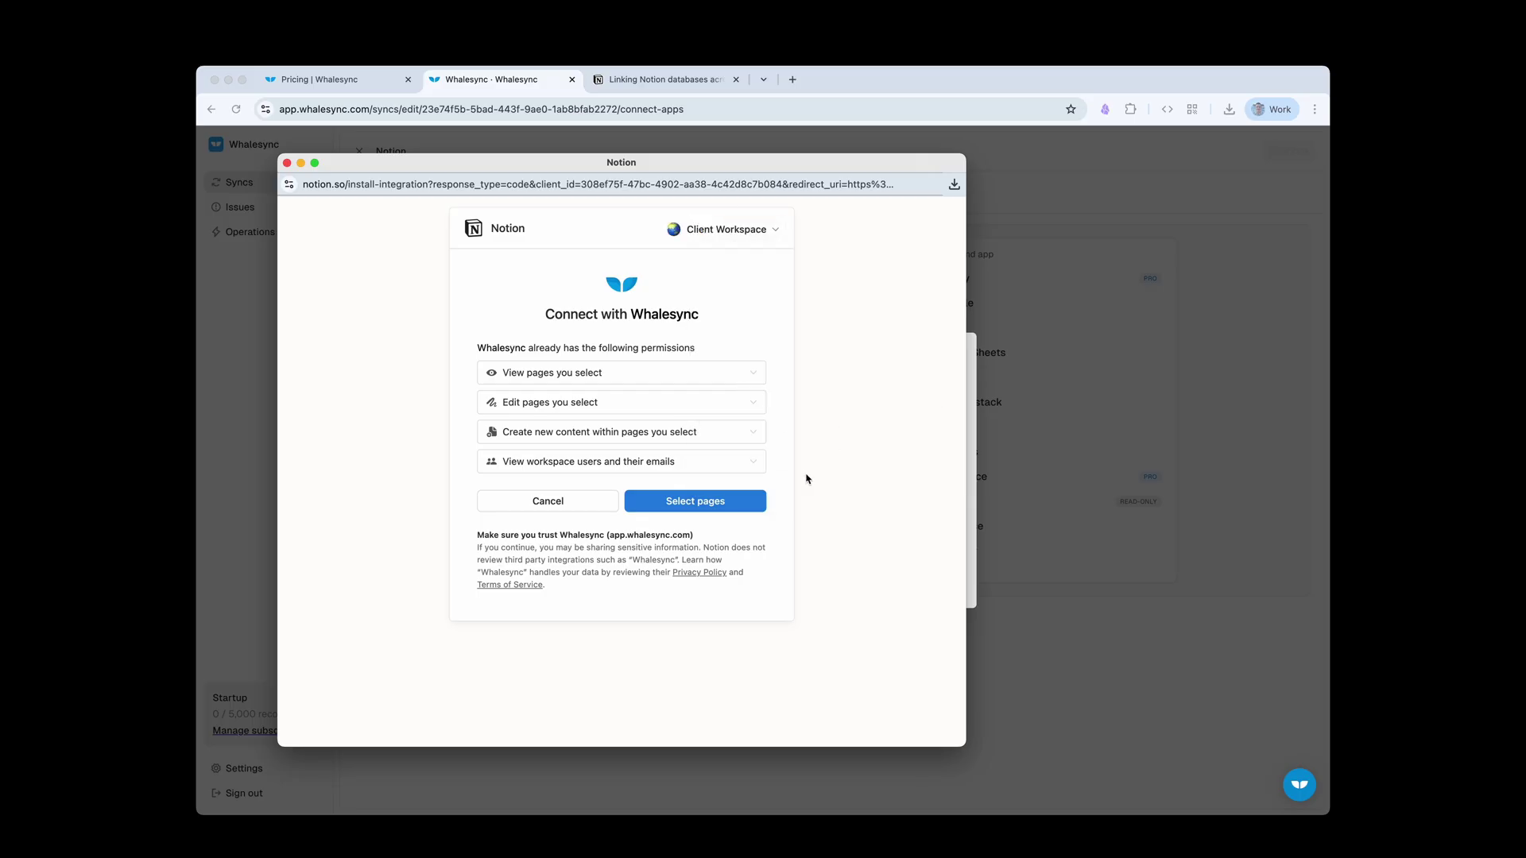
{"action": "left_click", "coordinate": [716, 499]}
{"action": "left_click", "coordinate": [748, 394]}
{"action": "left_click", "coordinate": [747, 370]}
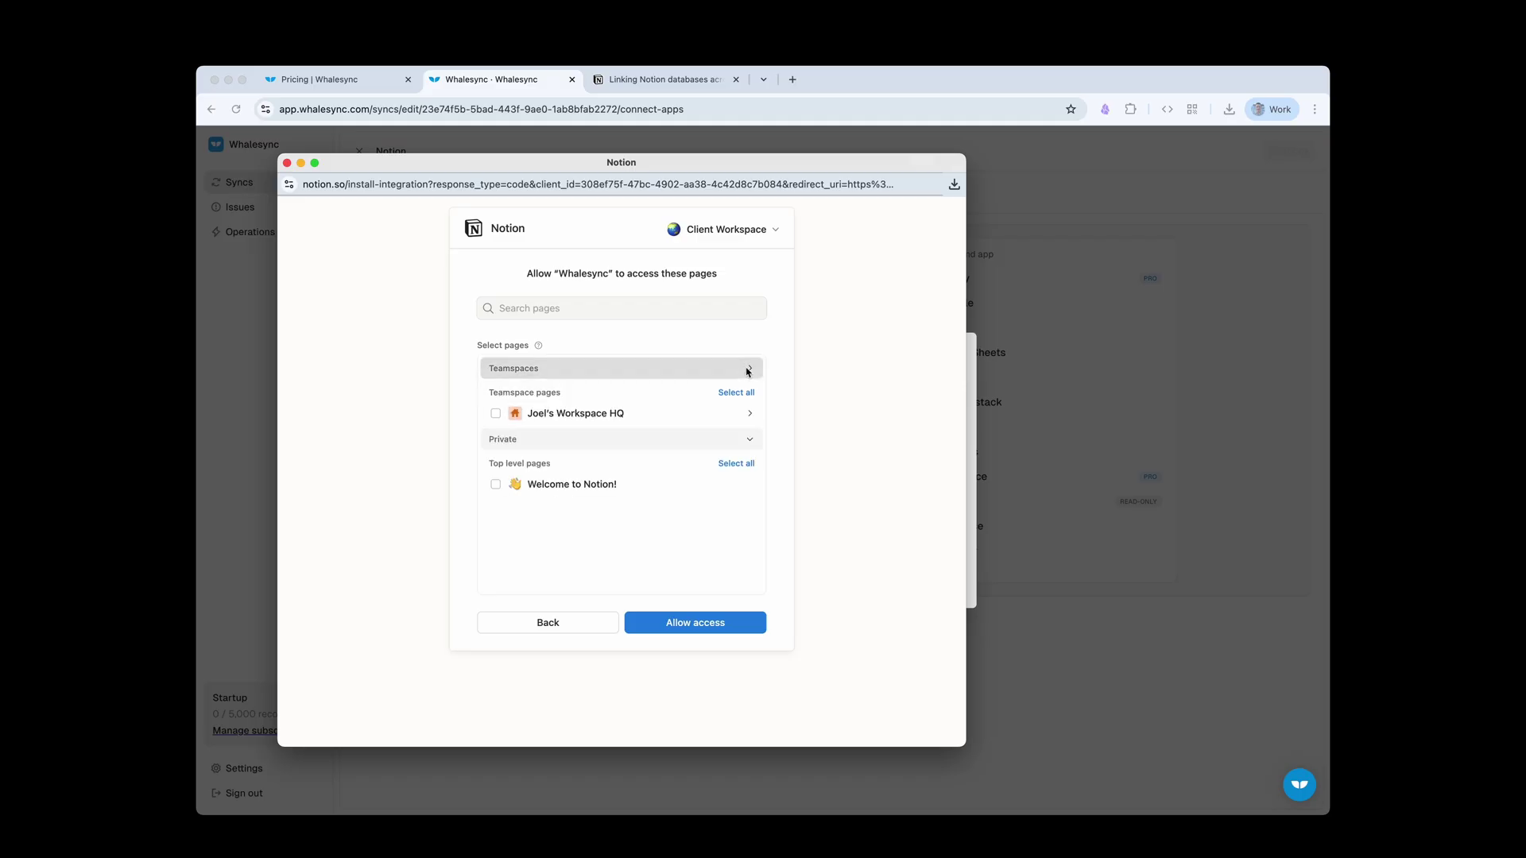
{"action": "left_click", "coordinate": [681, 626]}
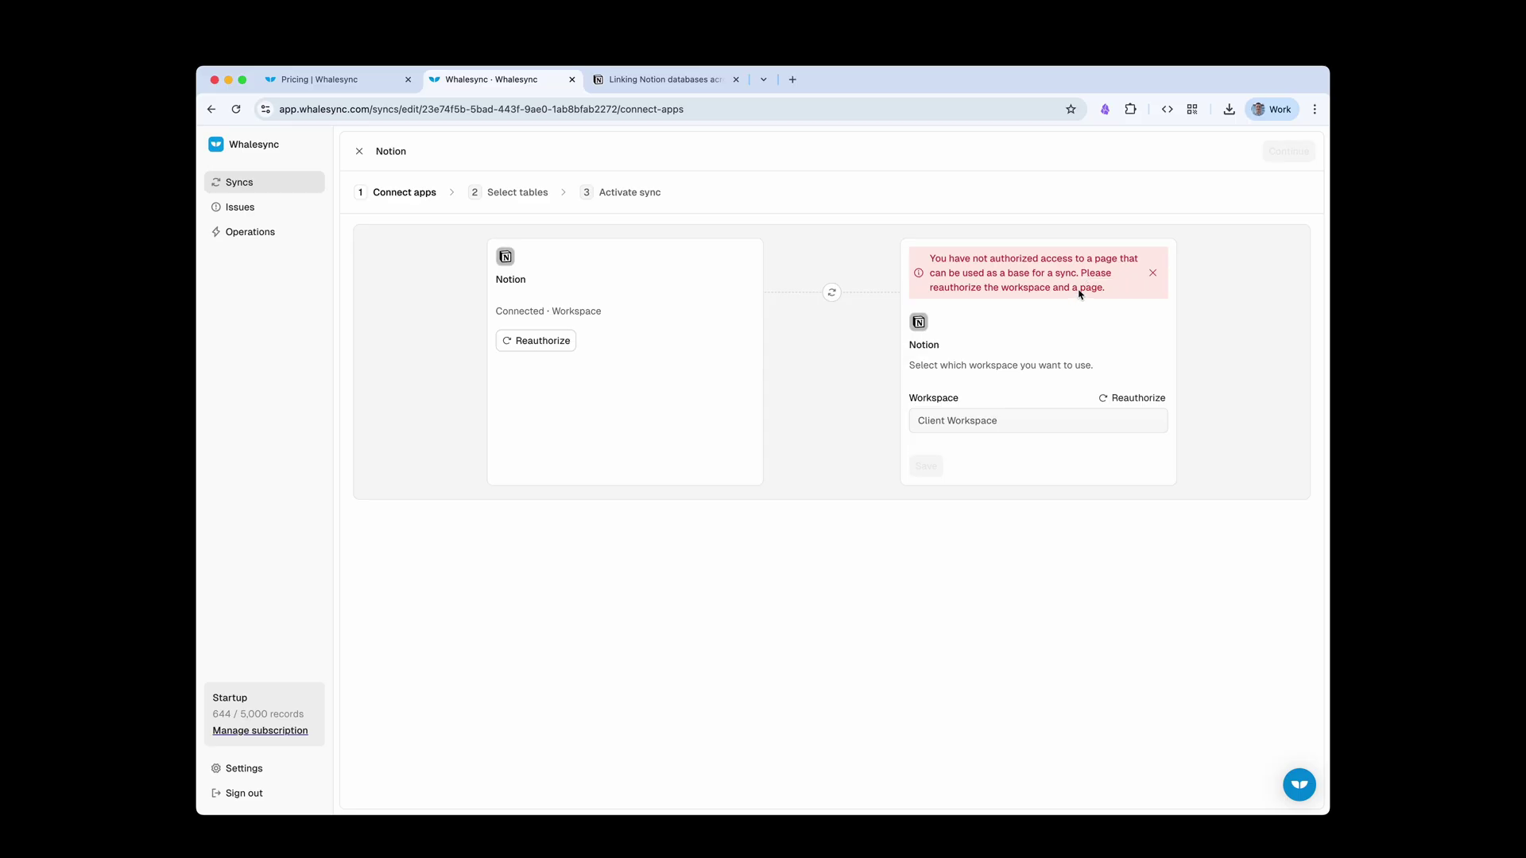
Step: Switch to Client Workspace in Notion and create a private page titled Client View - Demo
{"action": "left_click", "coordinate": [1116, 400]}
{"action": "left_click", "coordinate": [690, 78]}
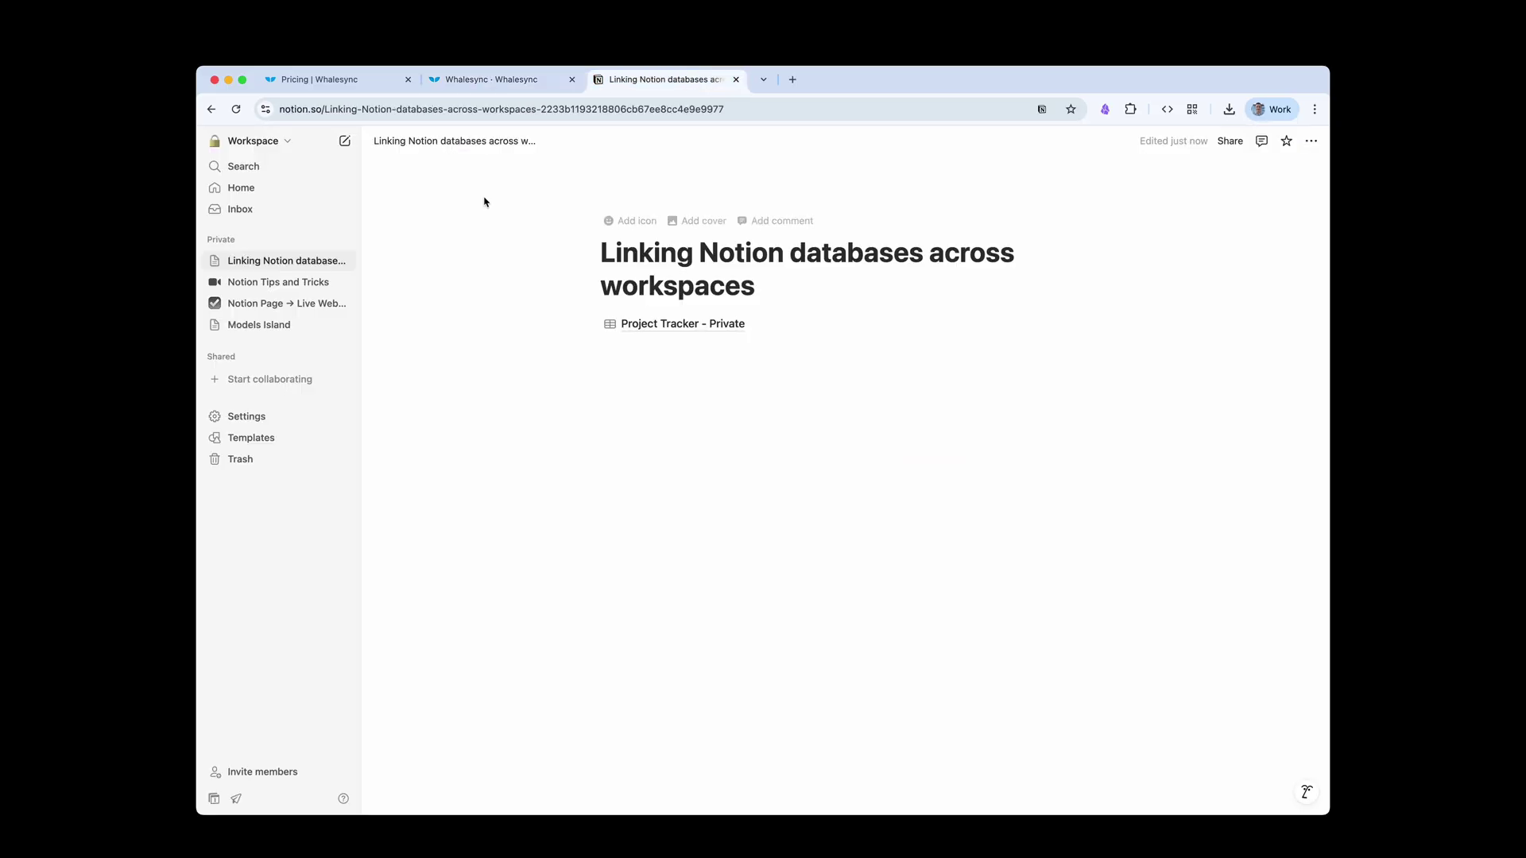
{"action": "left_click", "coordinate": [291, 143]}
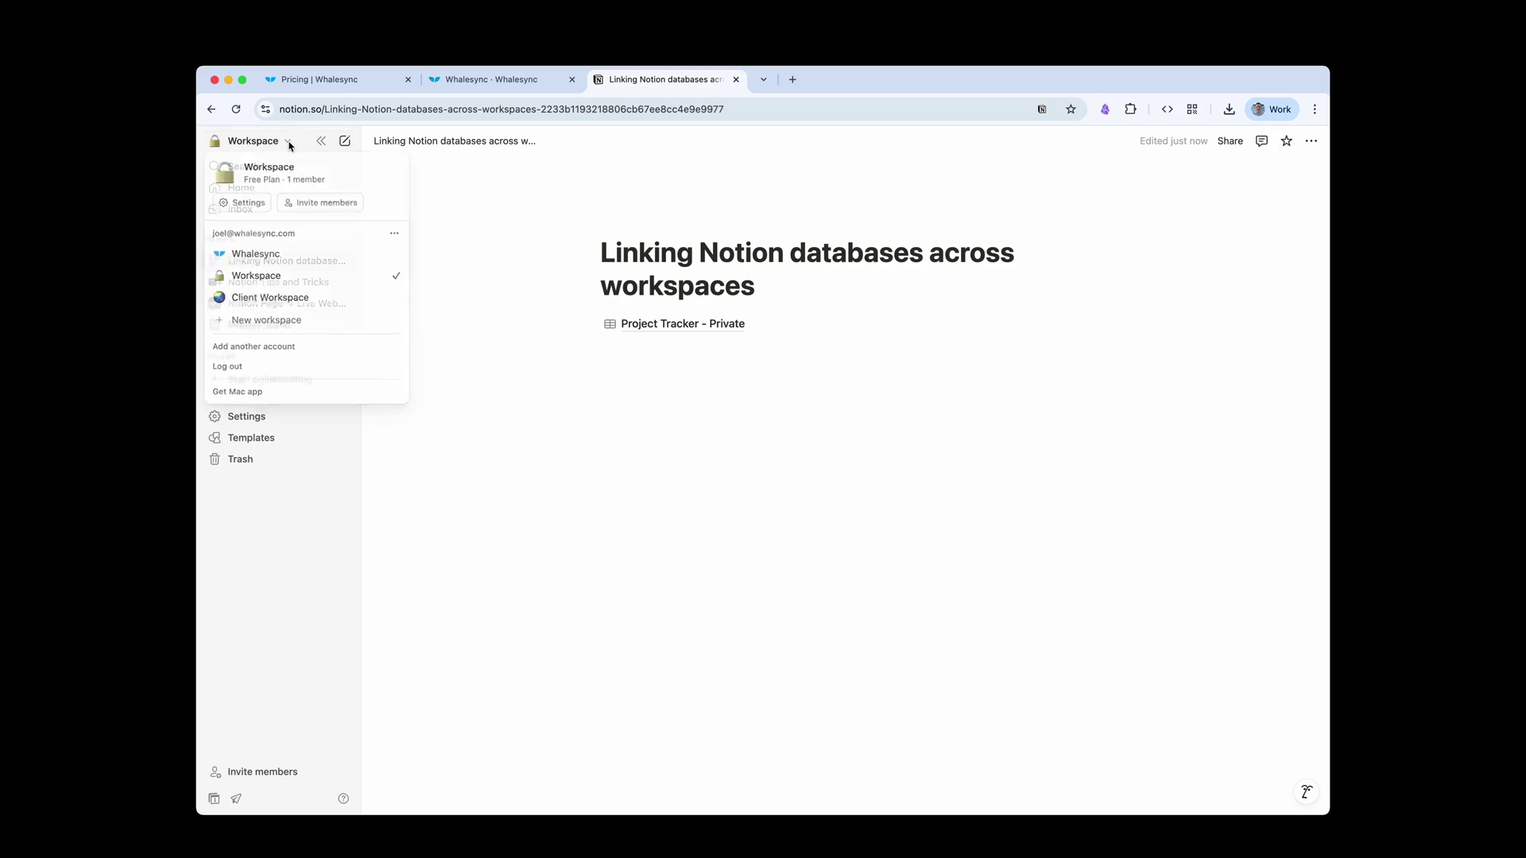
{"action": "left_click", "coordinate": [247, 303]}
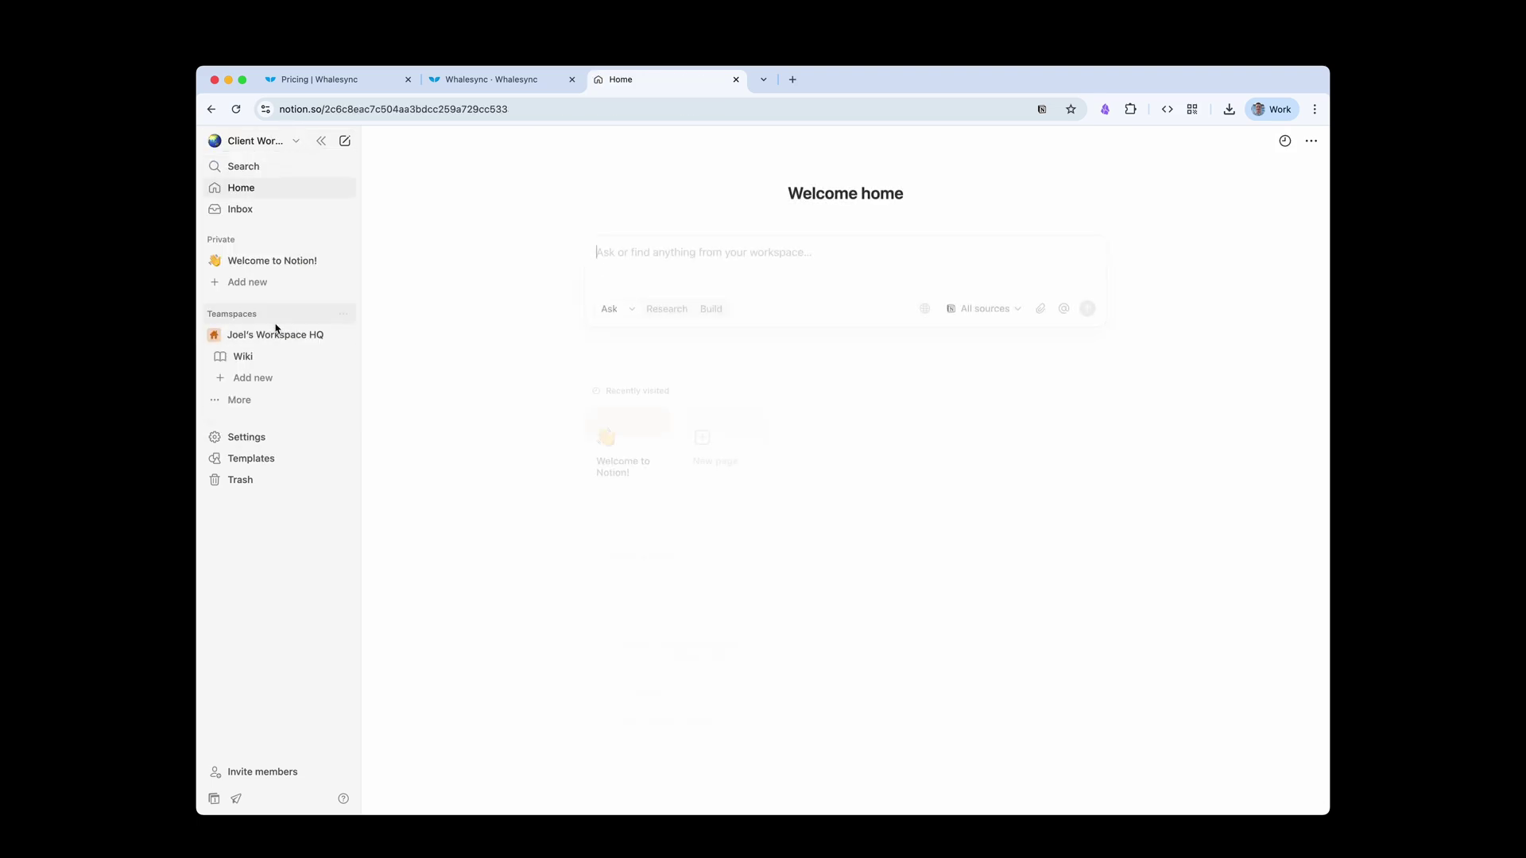
{"action": "left_click", "coordinate": [344, 241]}
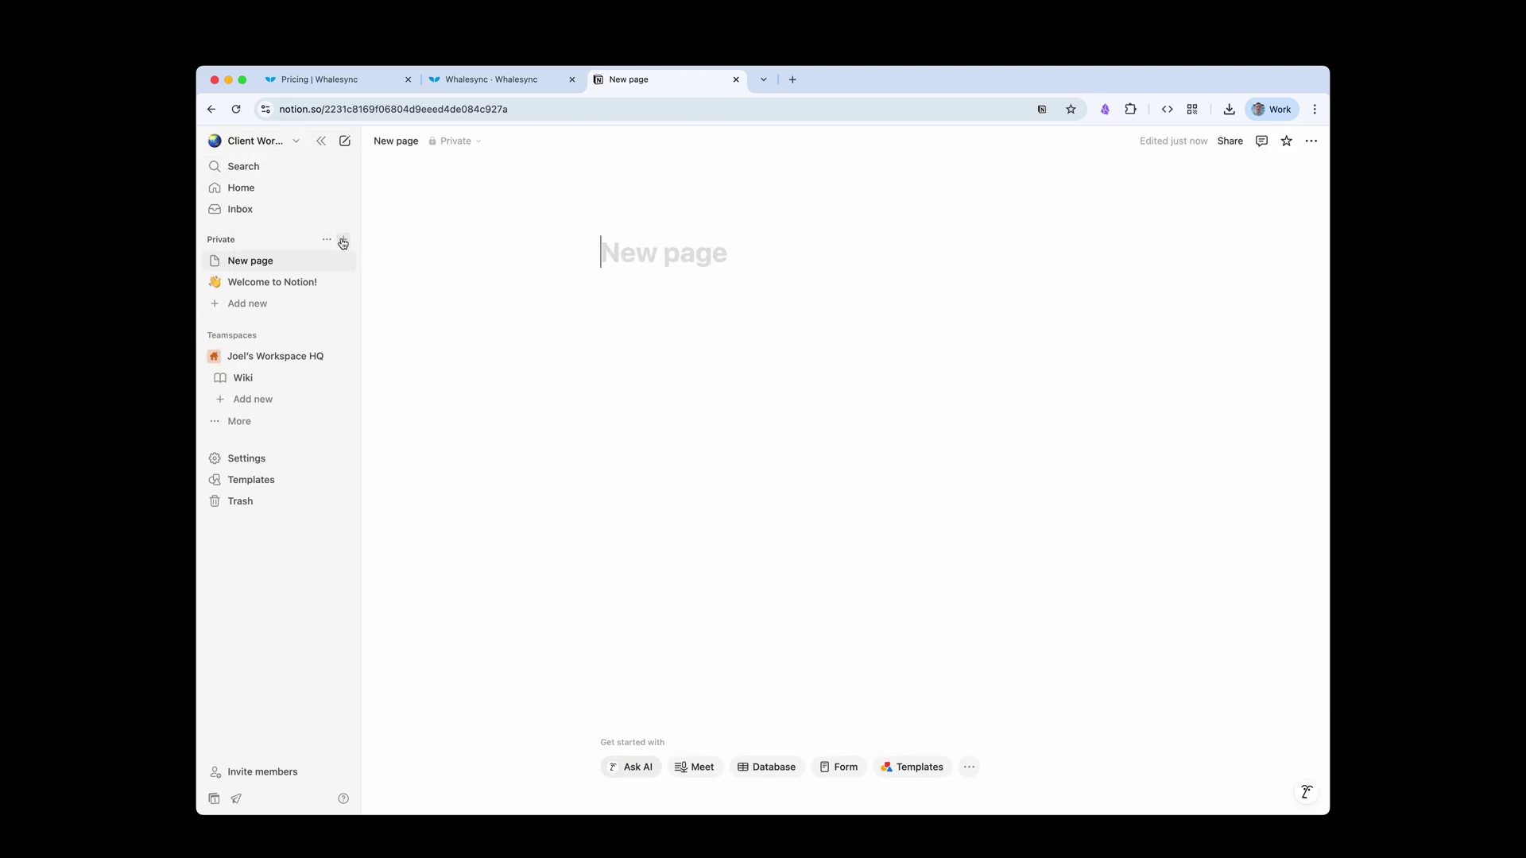
{"action": "type", "text": "C"}
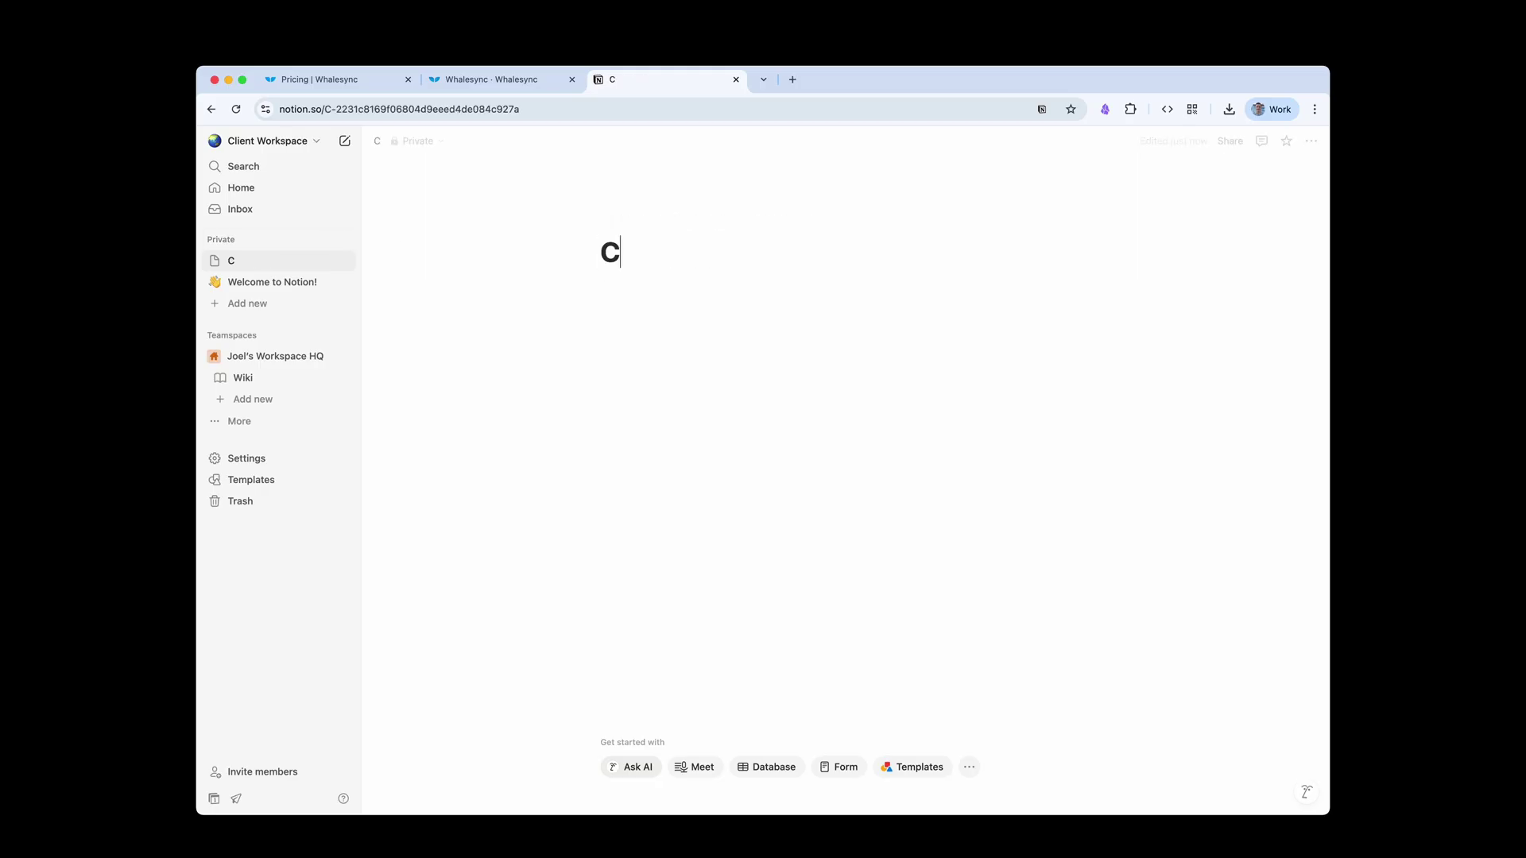
{"action": "type", "text": "lient View - Demo"}
{"action": "key", "text": "Return"}
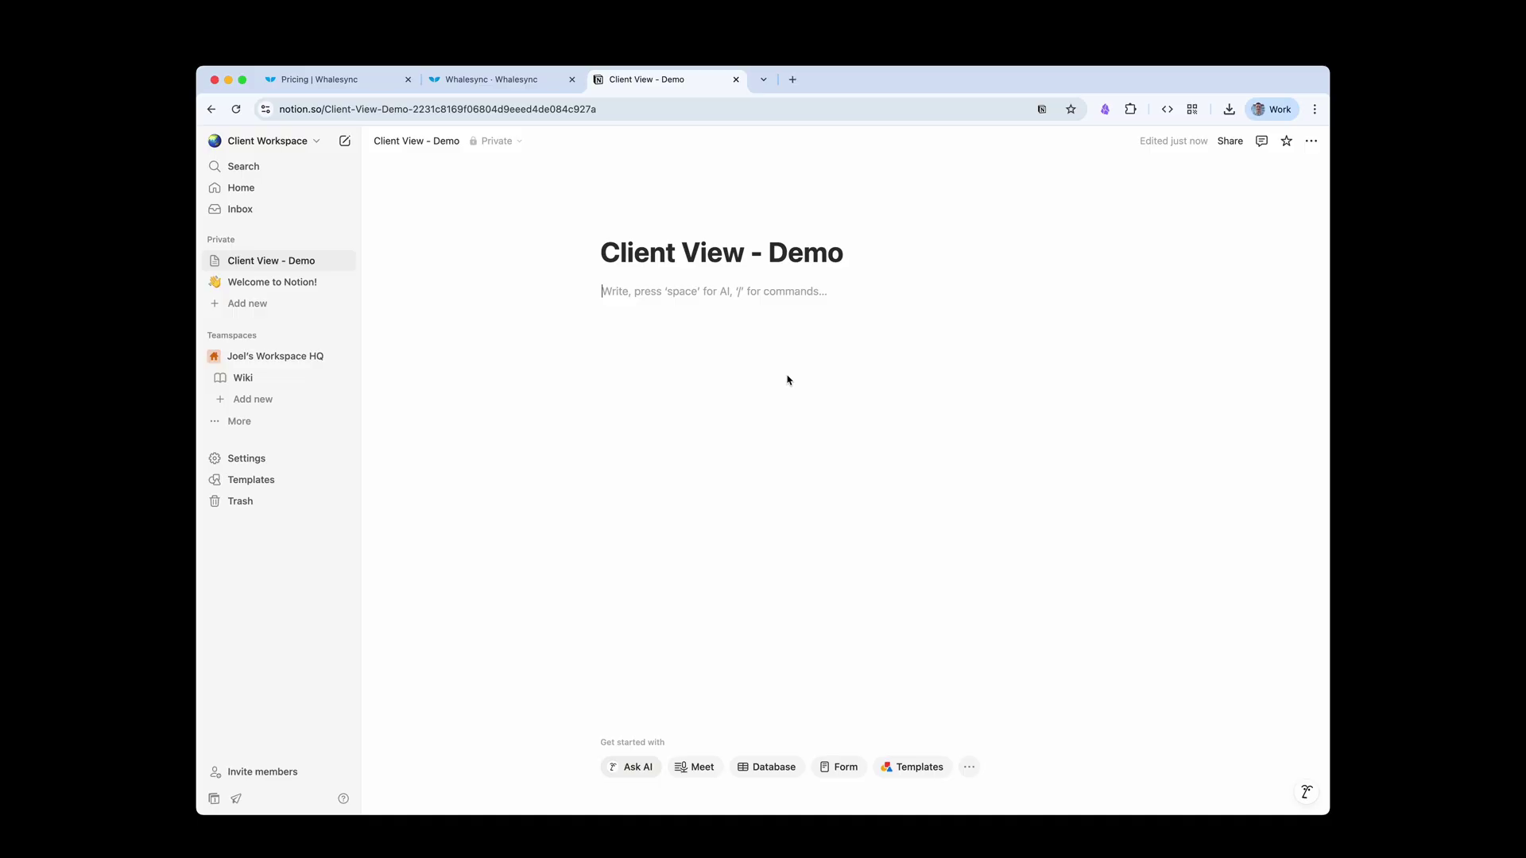
Step: Return to Whalesync, reauthorize the second Notion connection with Client Workspace and select the Client View - Demo page
{"action": "left_click", "coordinate": [538, 86]}
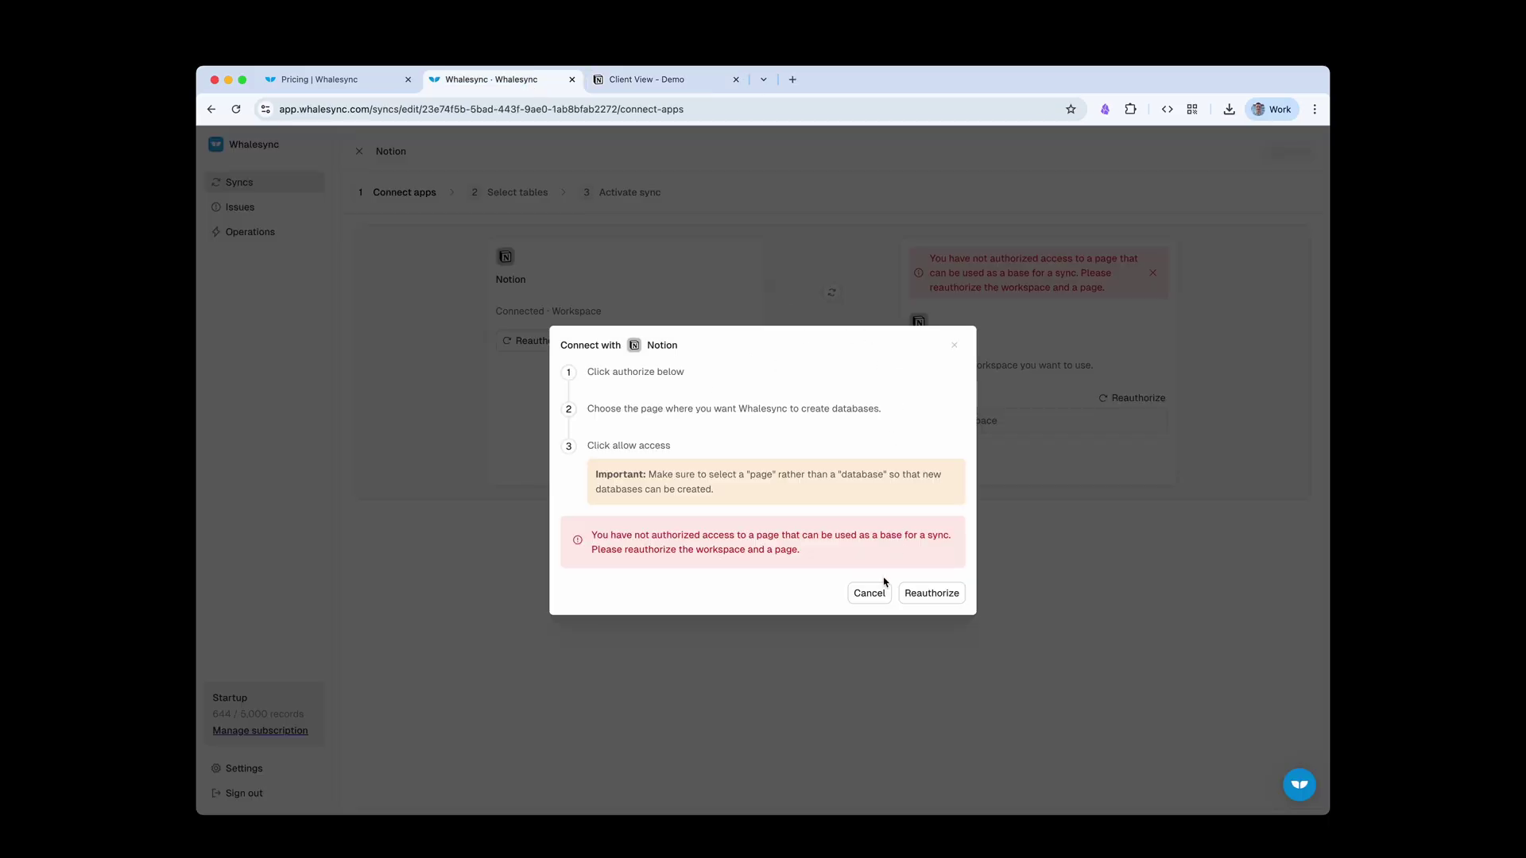
{"action": "left_click", "coordinate": [931, 593]}
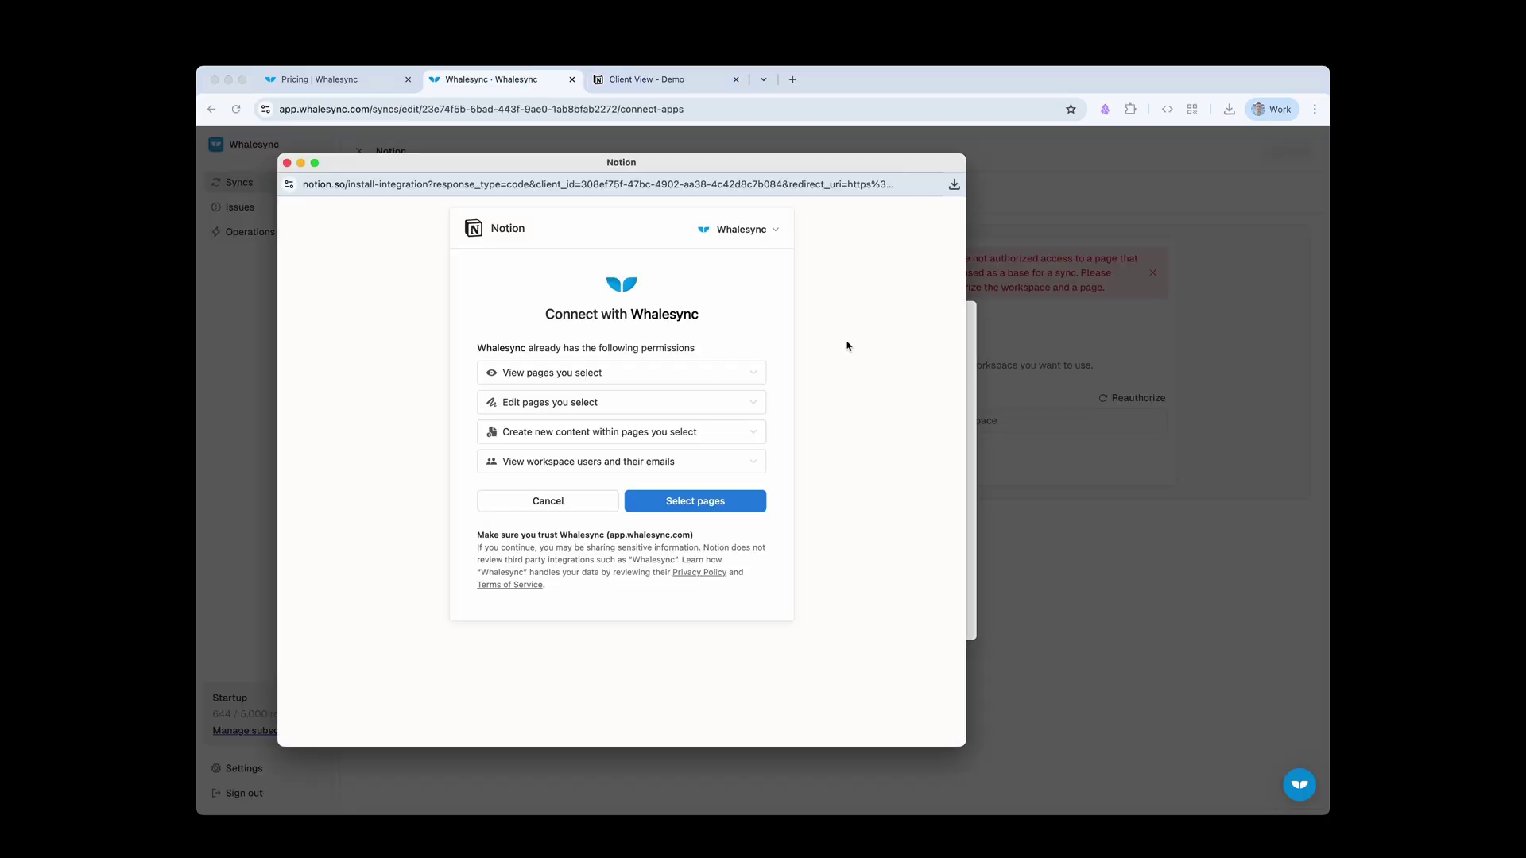
{"action": "left_click", "coordinate": [739, 229]}
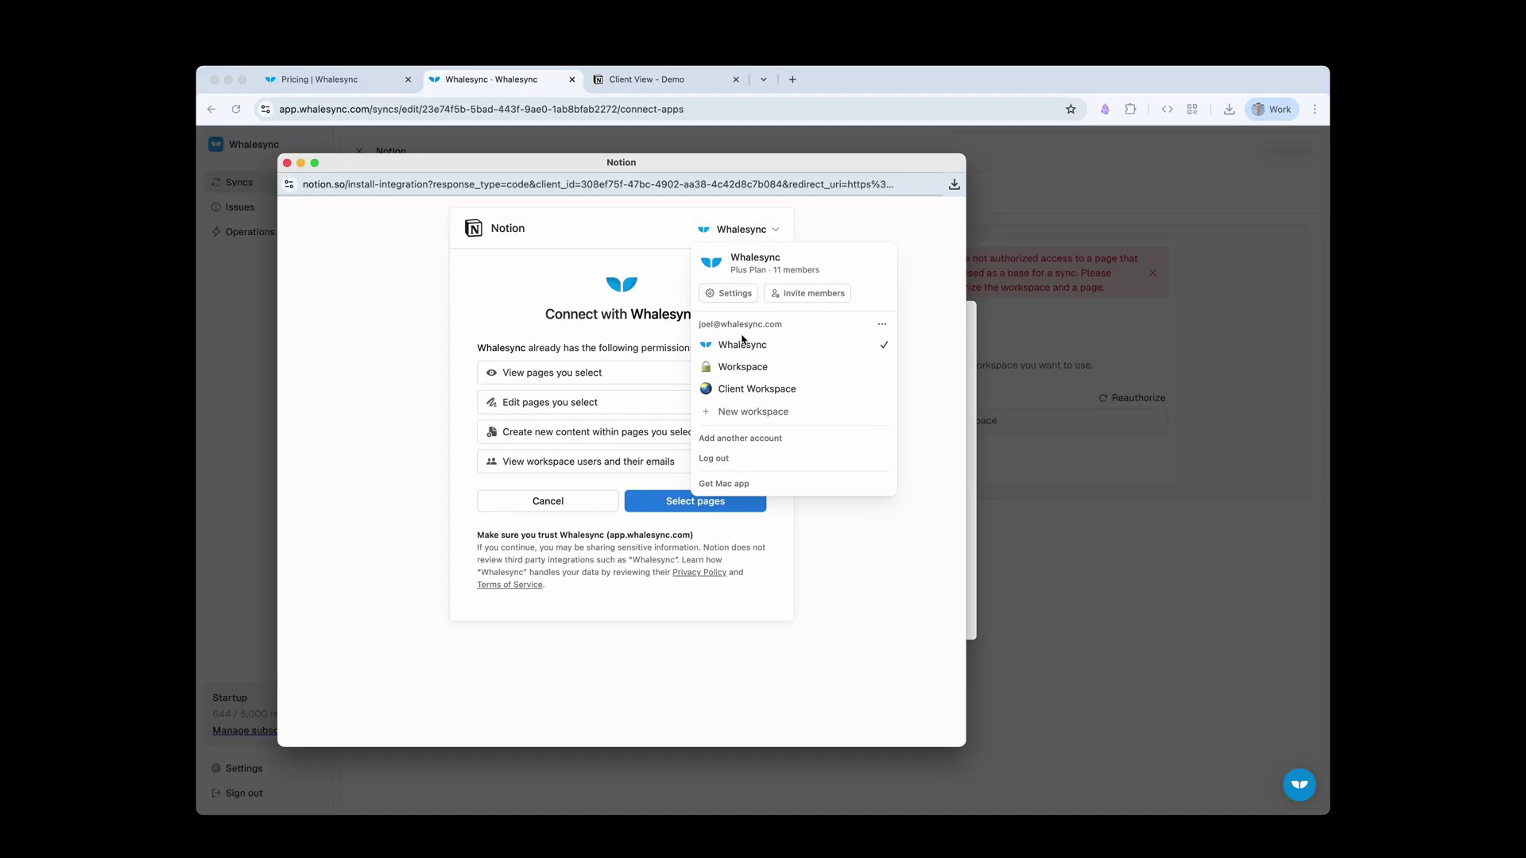
{"action": "left_click", "coordinate": [740, 389]}
{"action": "left_click", "coordinate": [693, 499]}
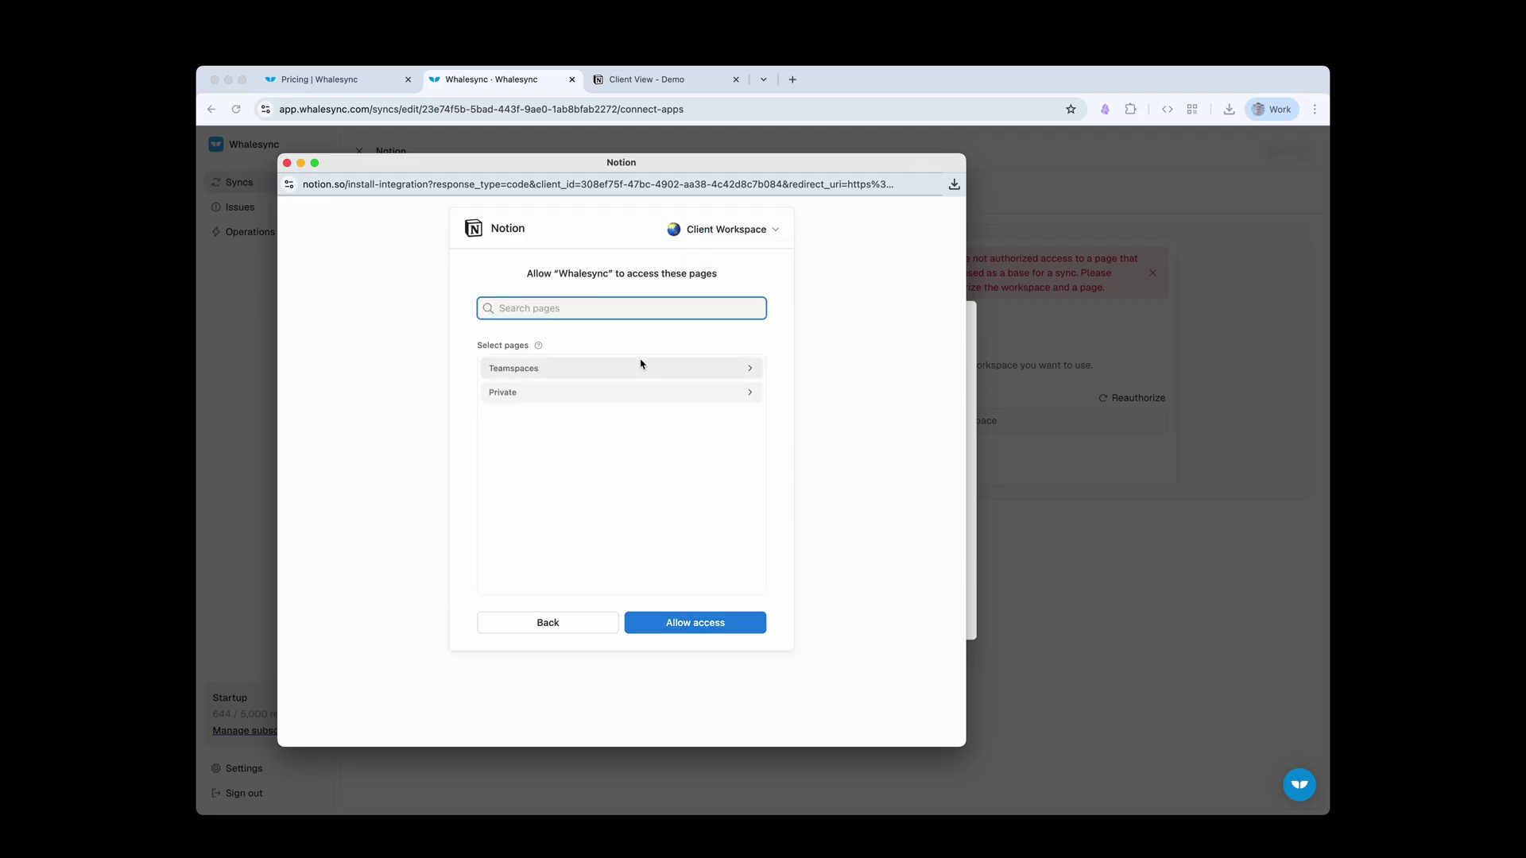
{"action": "left_click", "coordinate": [647, 394]}
{"action": "left_click", "coordinate": [572, 438]}
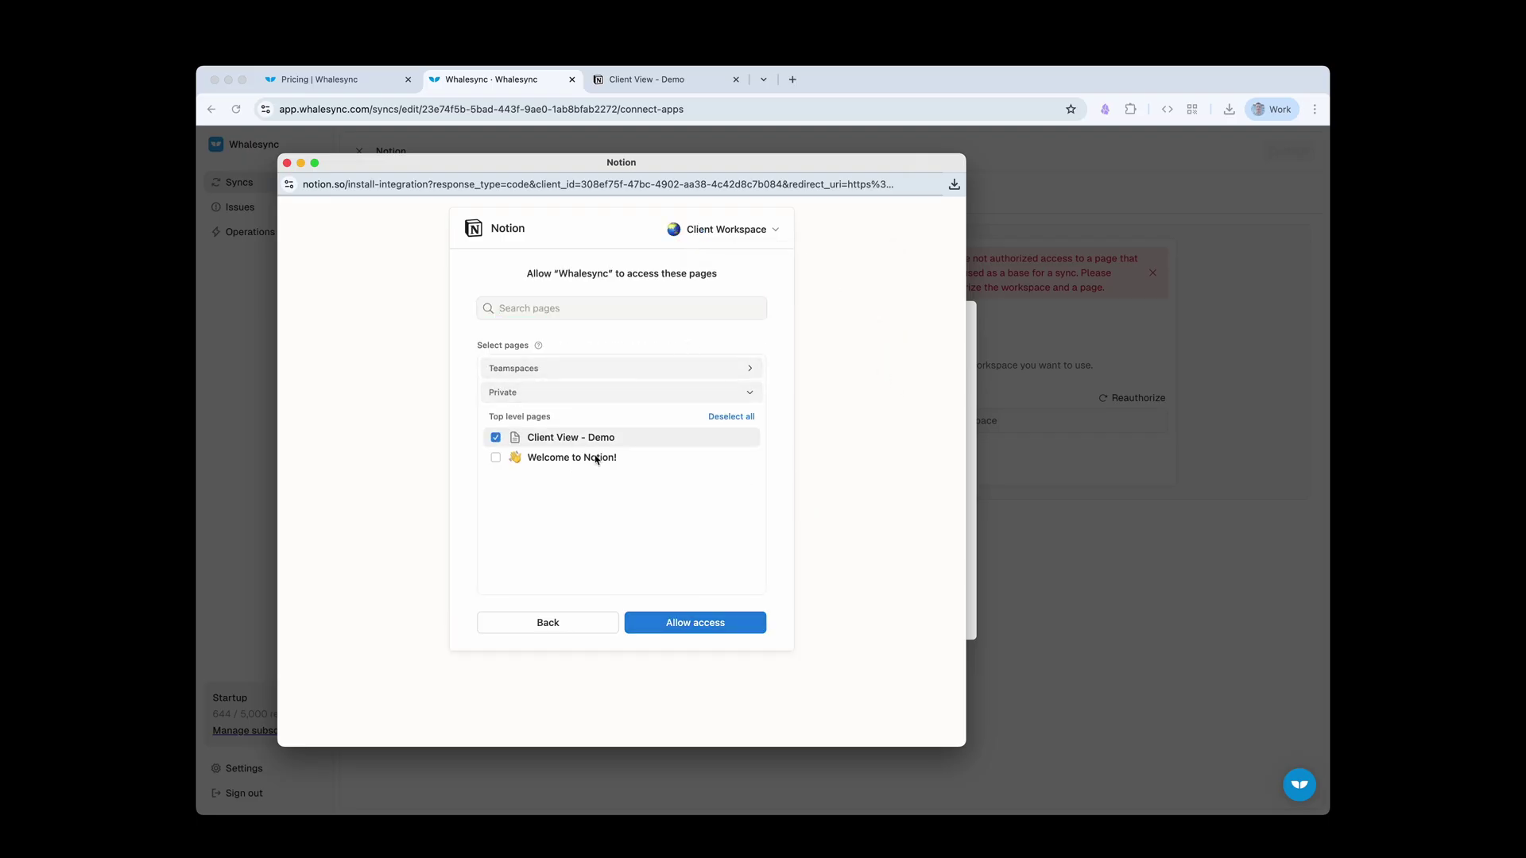
Step: Grant access to the selected page and save the second app connection, continuing to table selection
{"action": "left_click", "coordinate": [695, 621]}
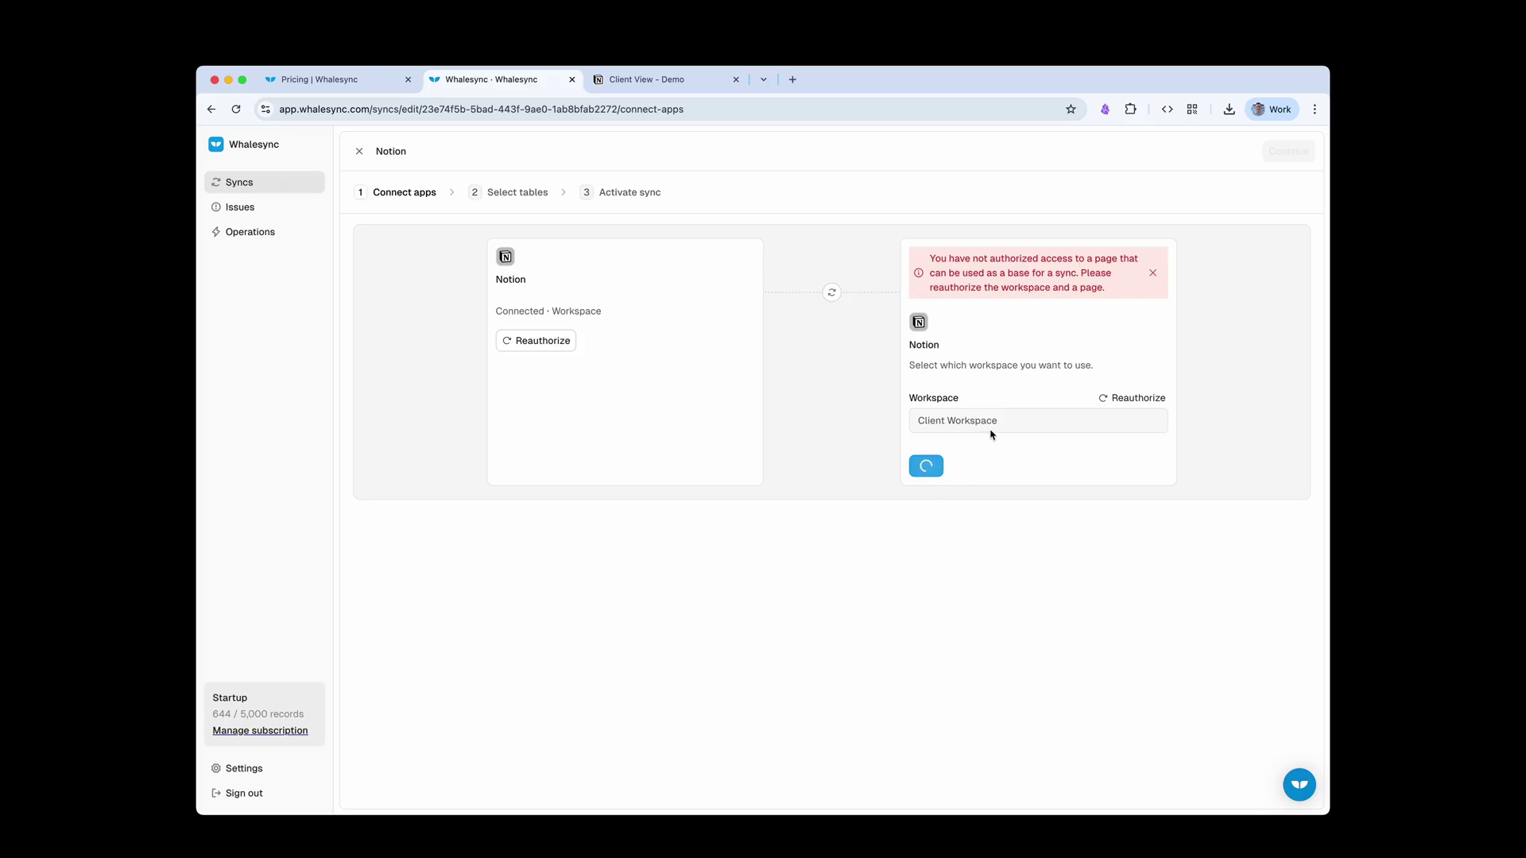
{"action": "left_click", "coordinate": [910, 455]}
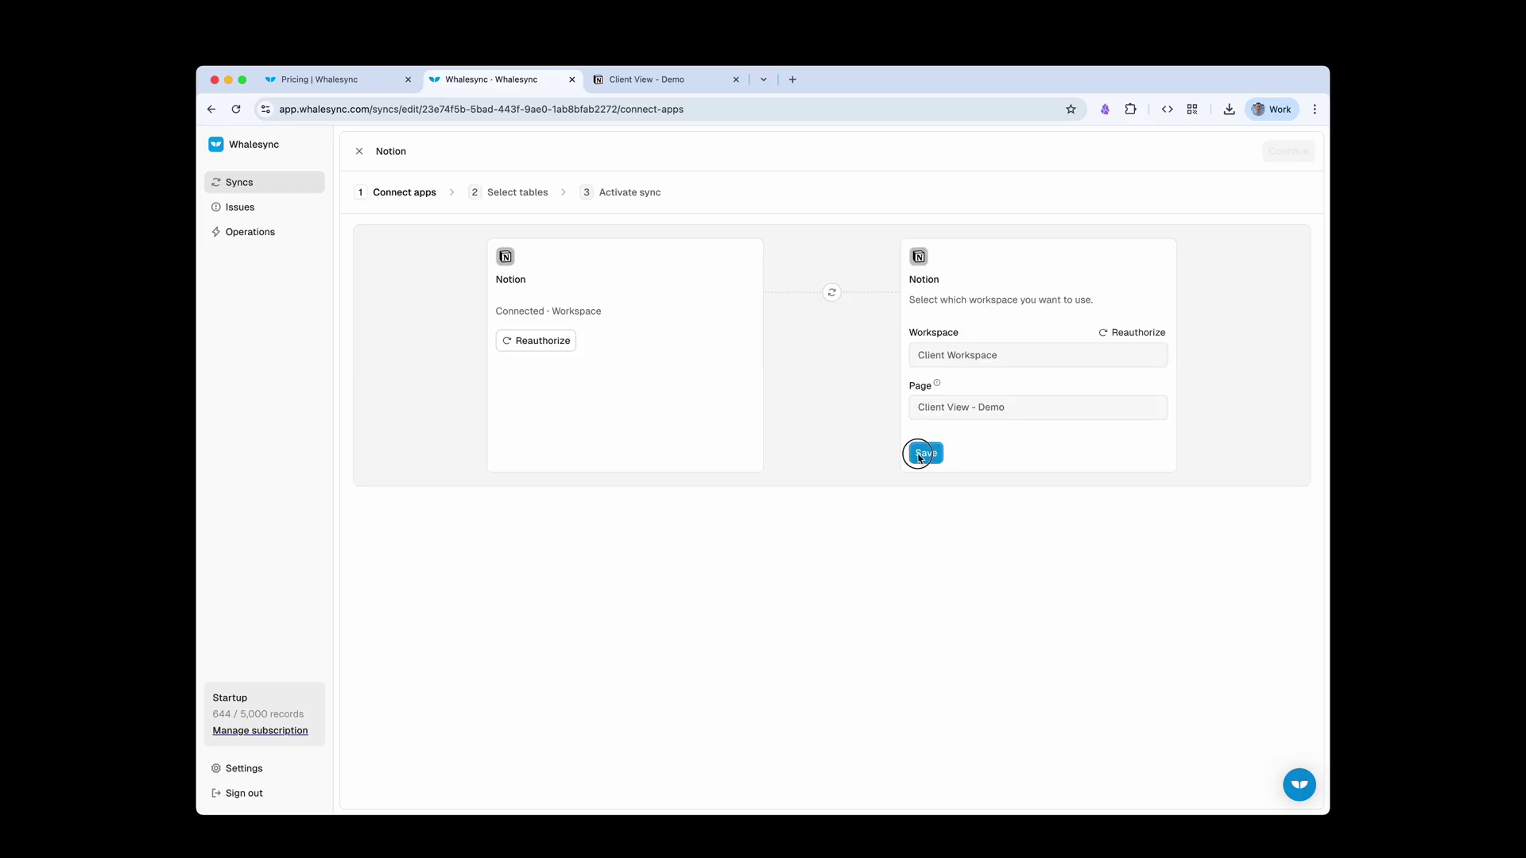
{"action": "left_click", "coordinate": [1287, 152]}
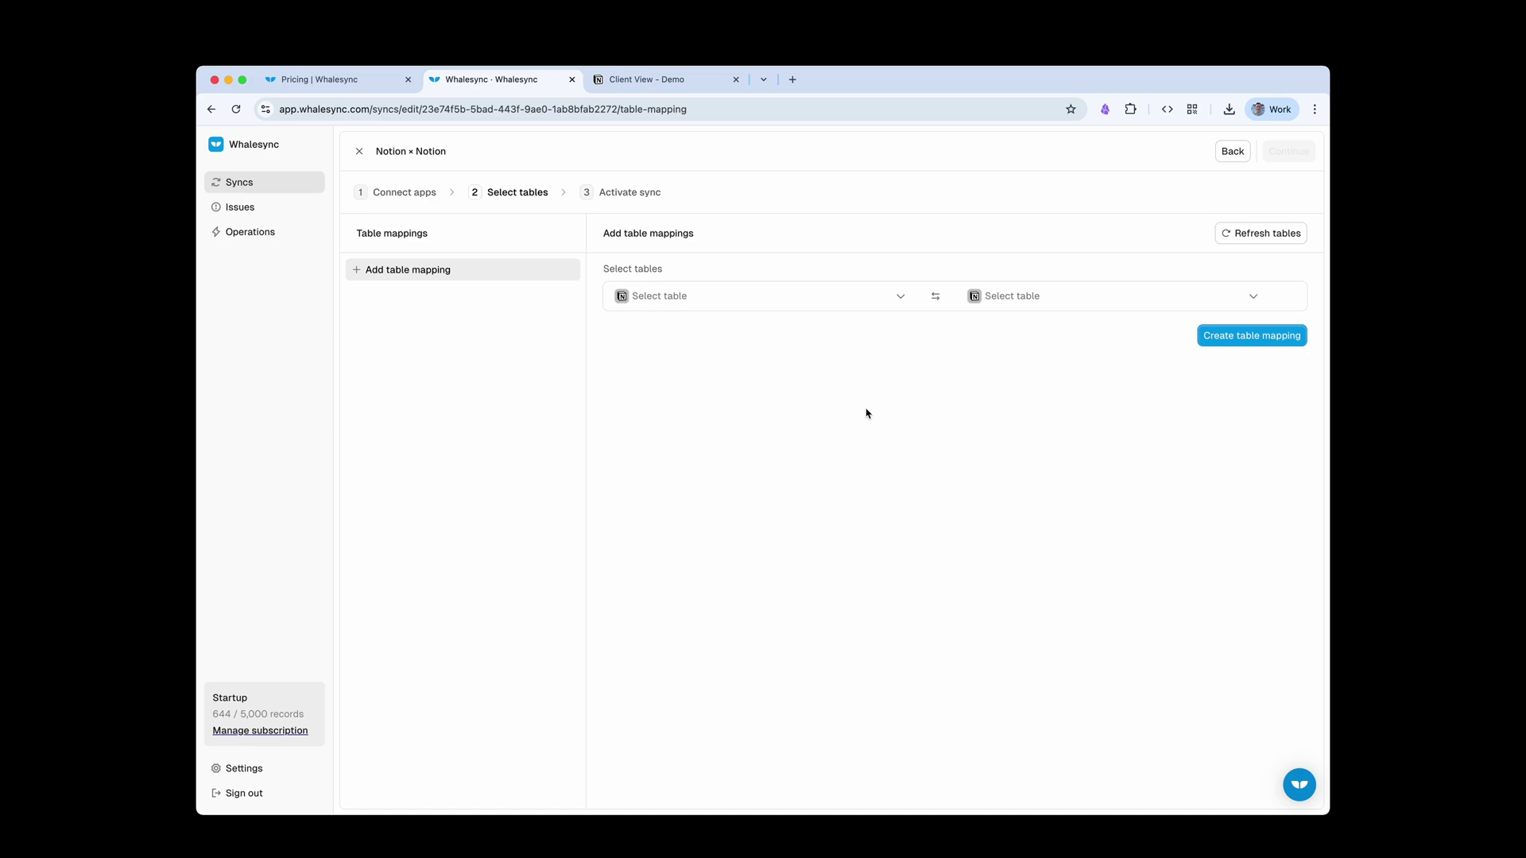
Step: Map the Project Tracker - Private table to a new table in Client Workspace and create the table mapping
{"action": "left_click", "coordinate": [862, 297]}
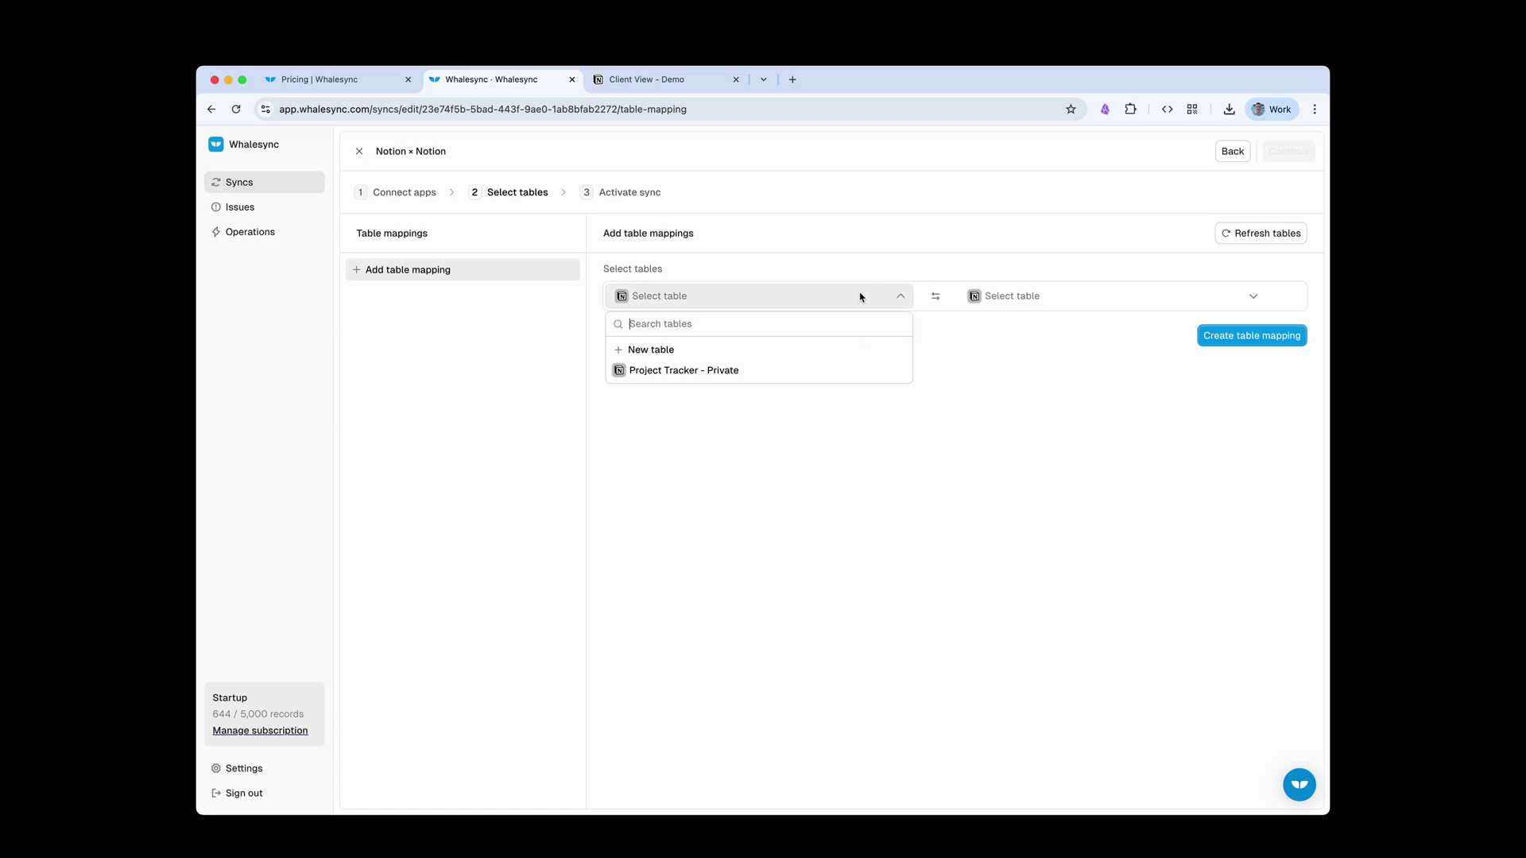
{"action": "left_click", "coordinate": [685, 373]}
{"action": "left_click", "coordinate": [1008, 306]}
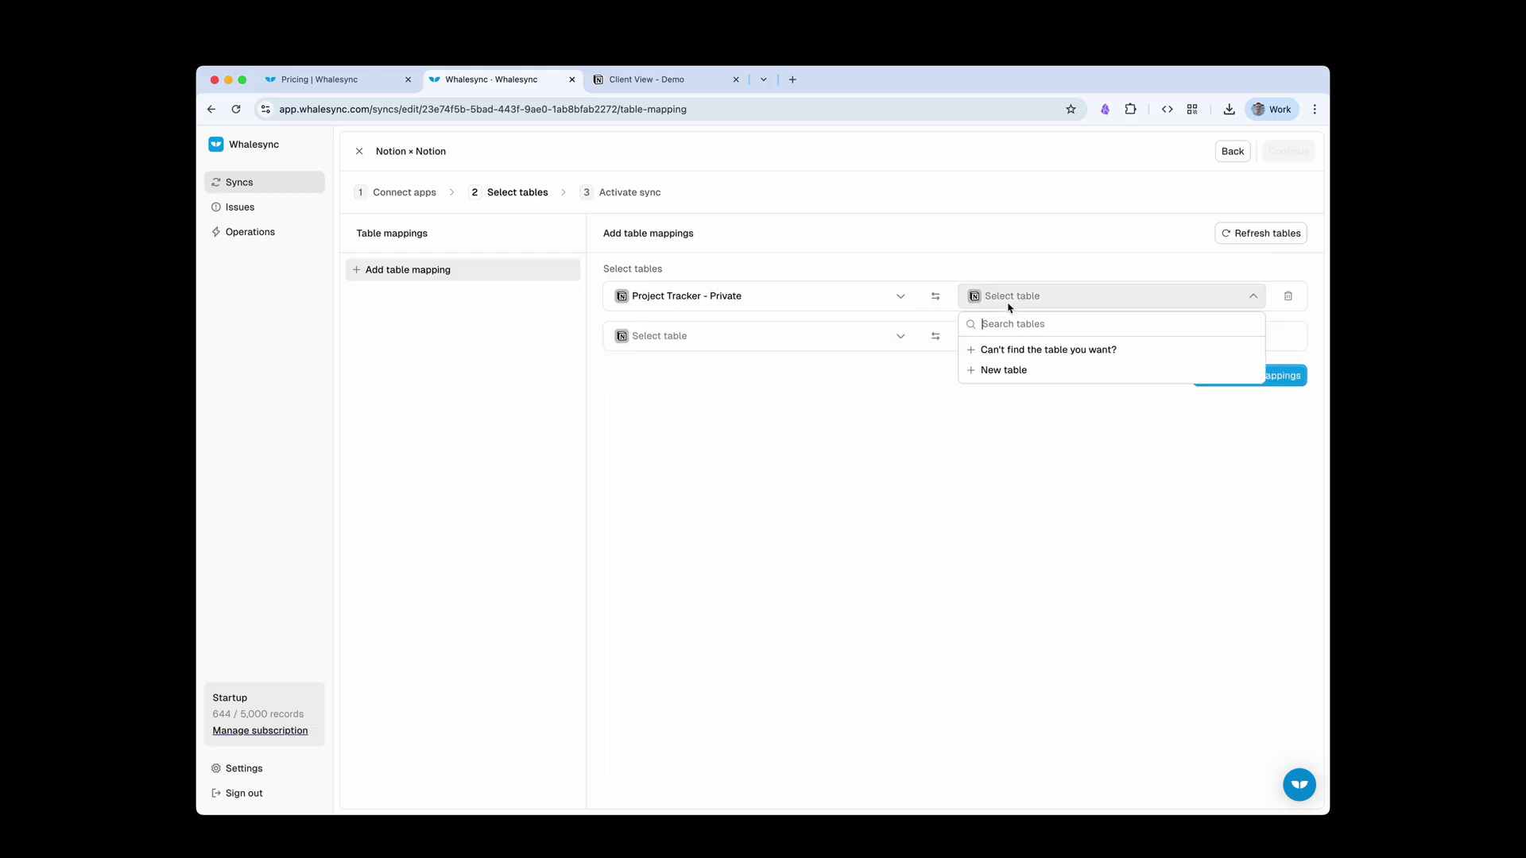
{"action": "left_click", "coordinate": [981, 372]}
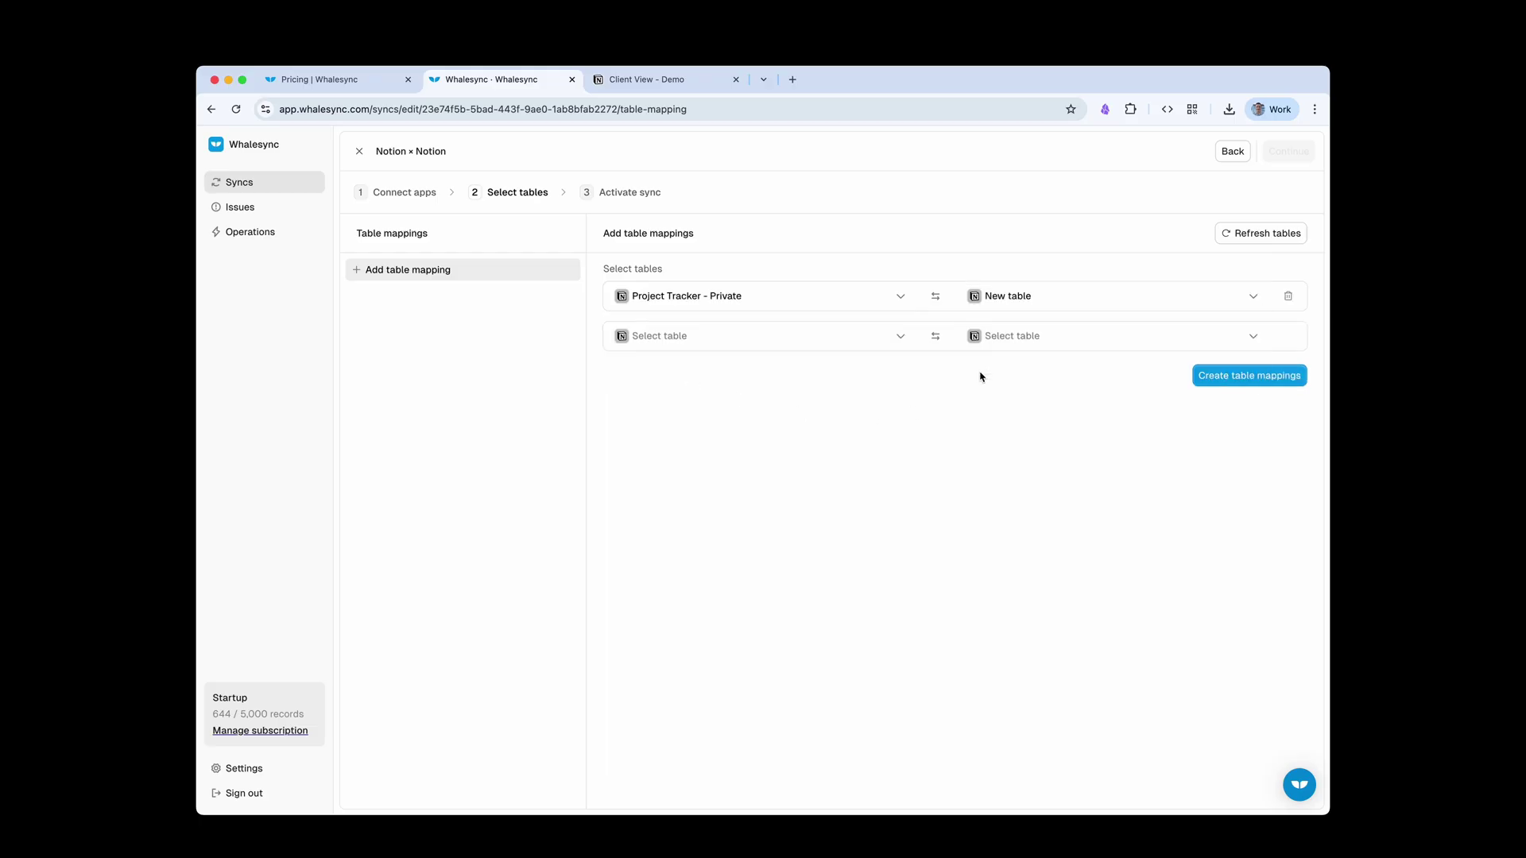
{"action": "left_click", "coordinate": [1244, 375]}
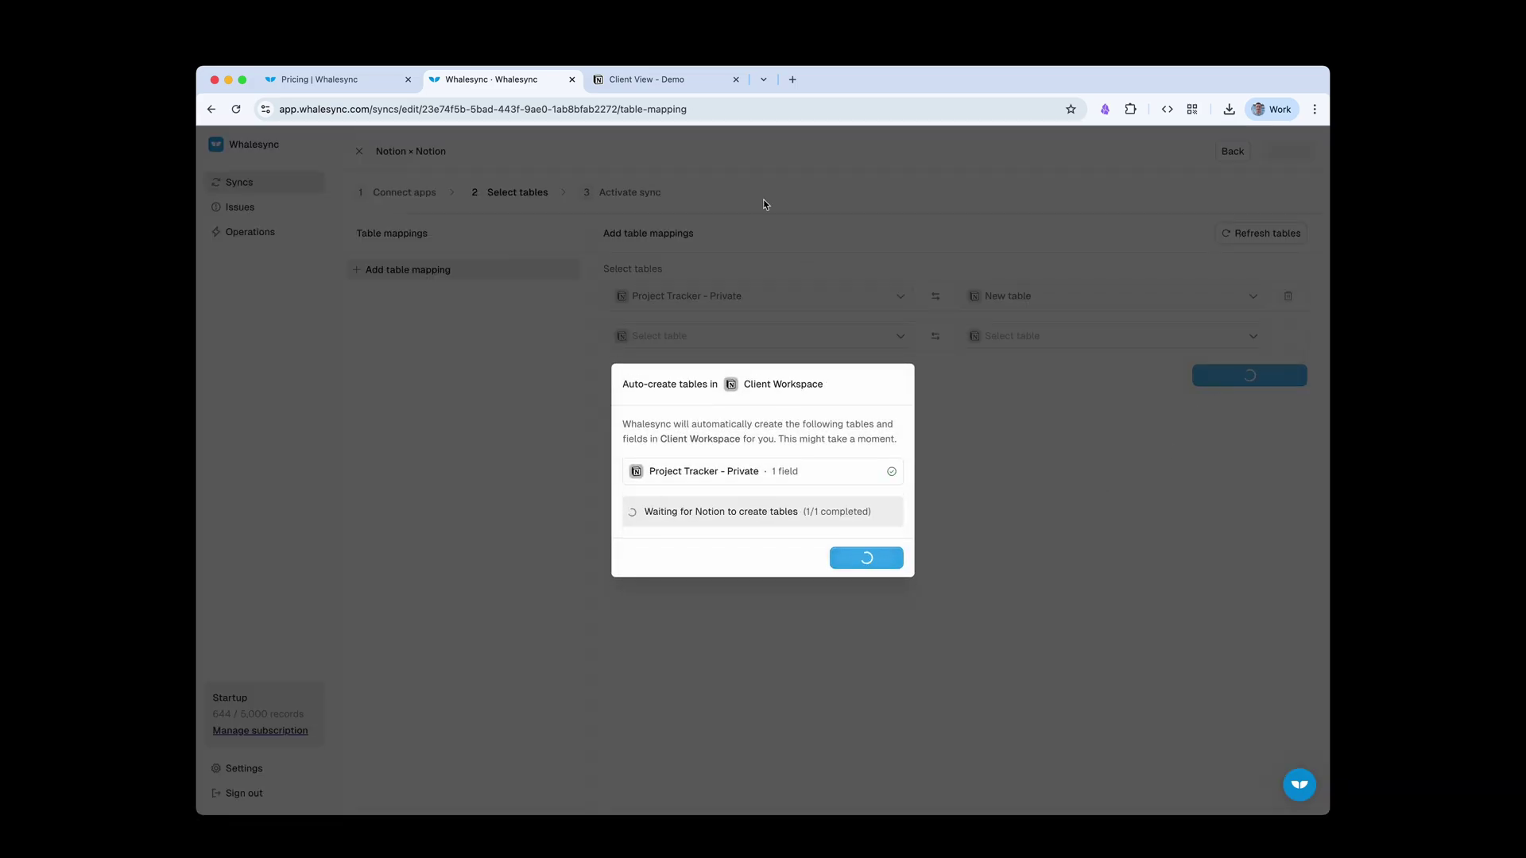
Step: Switch to Notion to inspect the new table inside Client View - Demo, and return to Whalesync to complete the table creation
{"action": "left_click", "coordinate": [650, 80]}
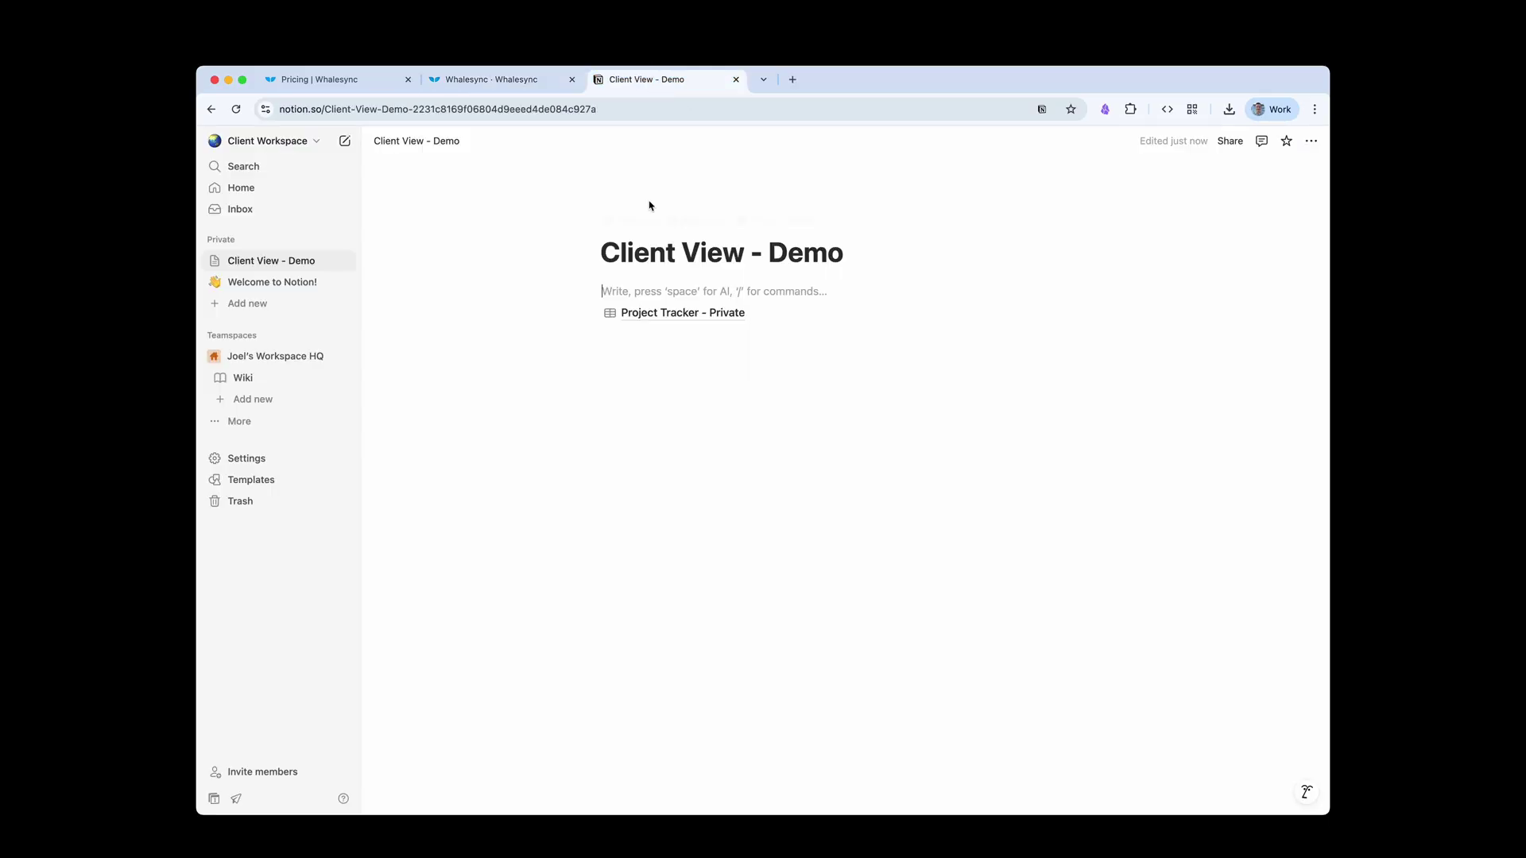
{"action": "left_click", "coordinate": [682, 313]}
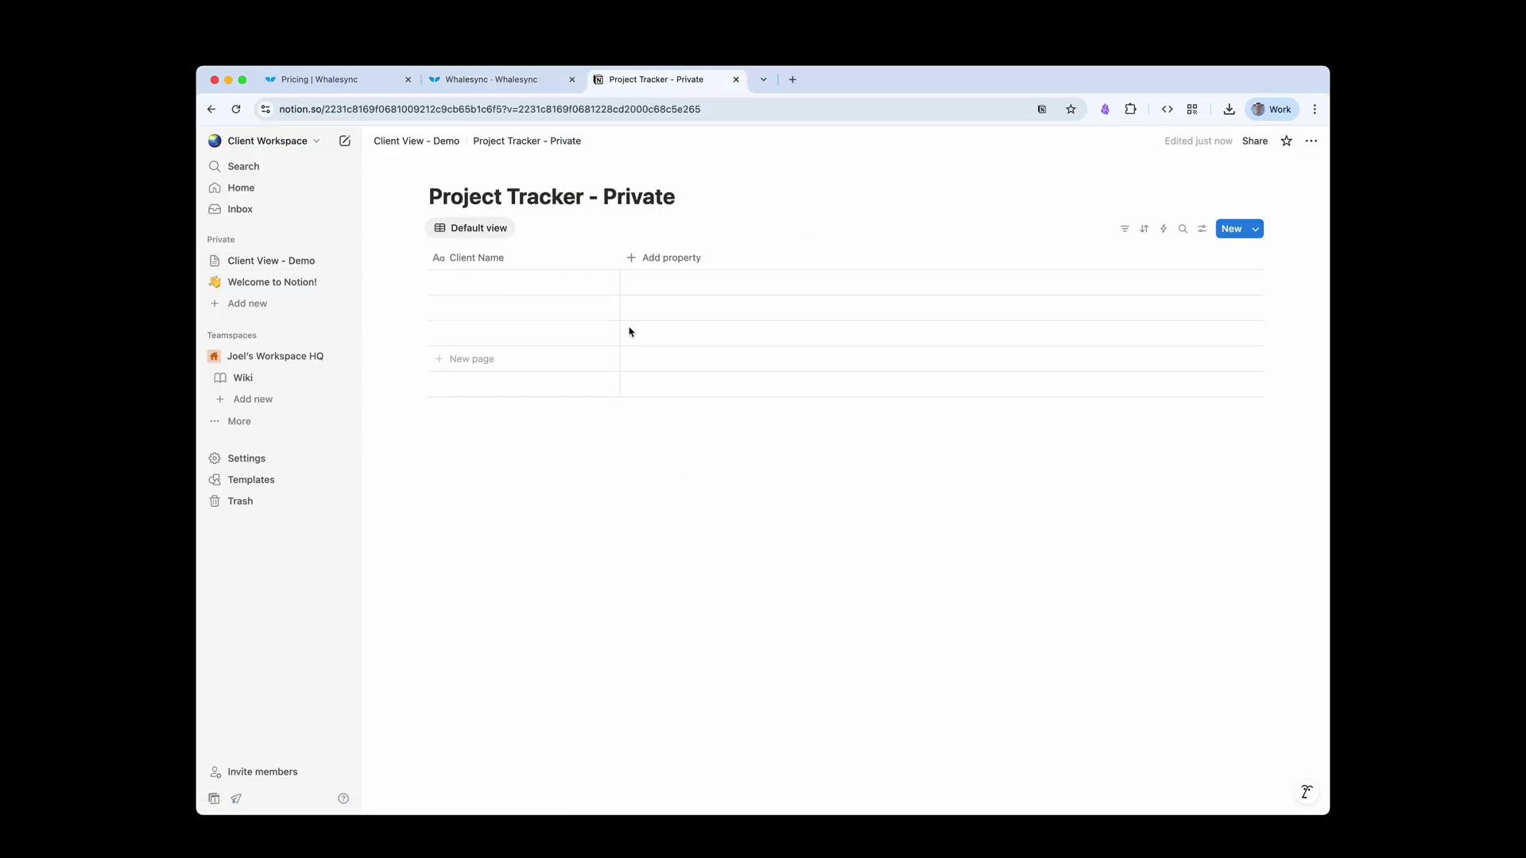
{"action": "left_click", "coordinate": [509, 79]}
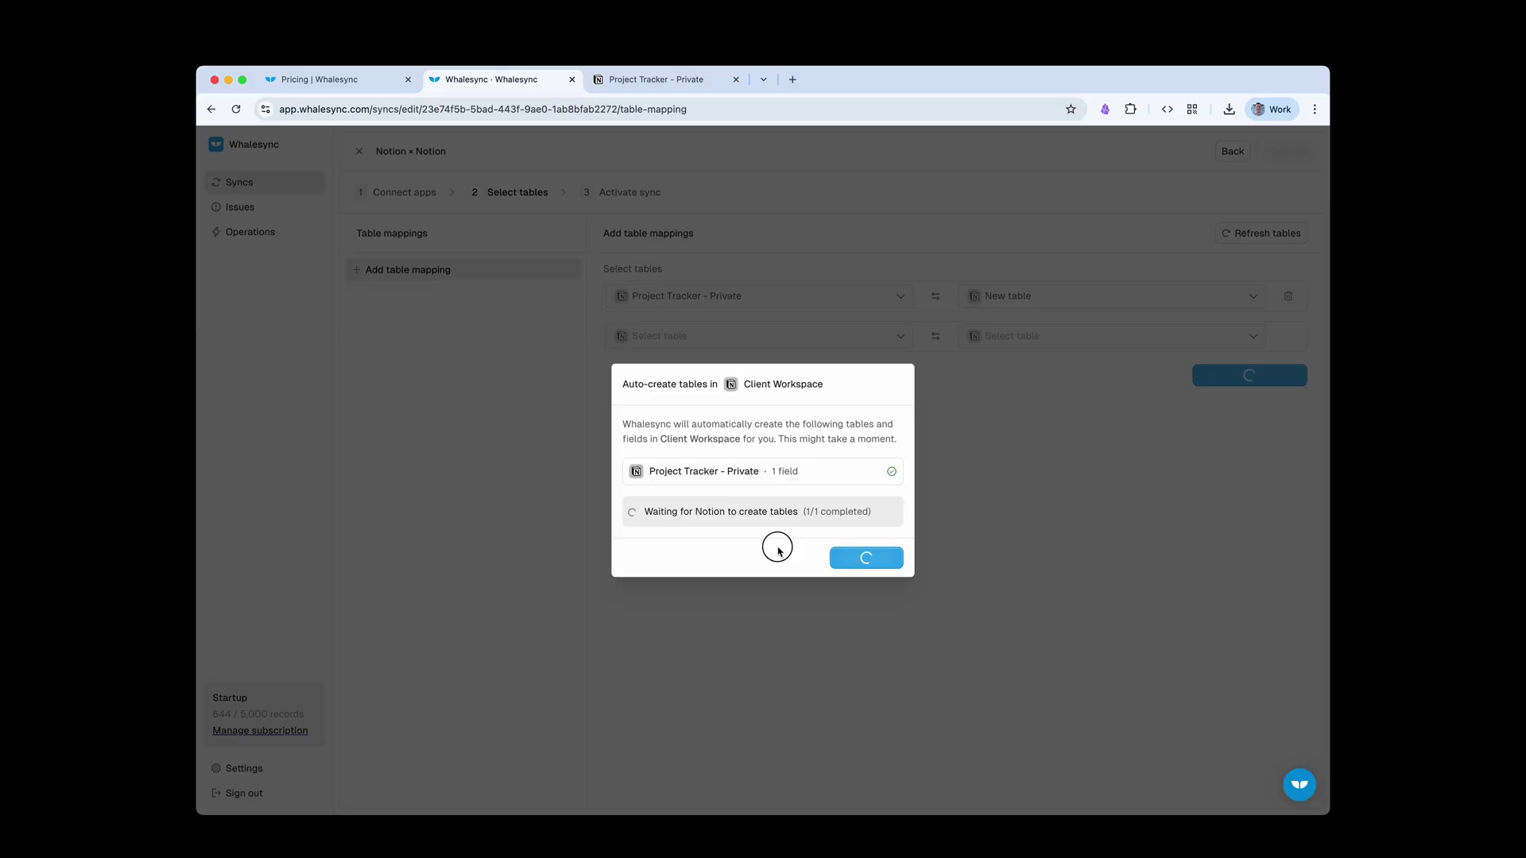
{"action": "left_click", "coordinate": [871, 538]}
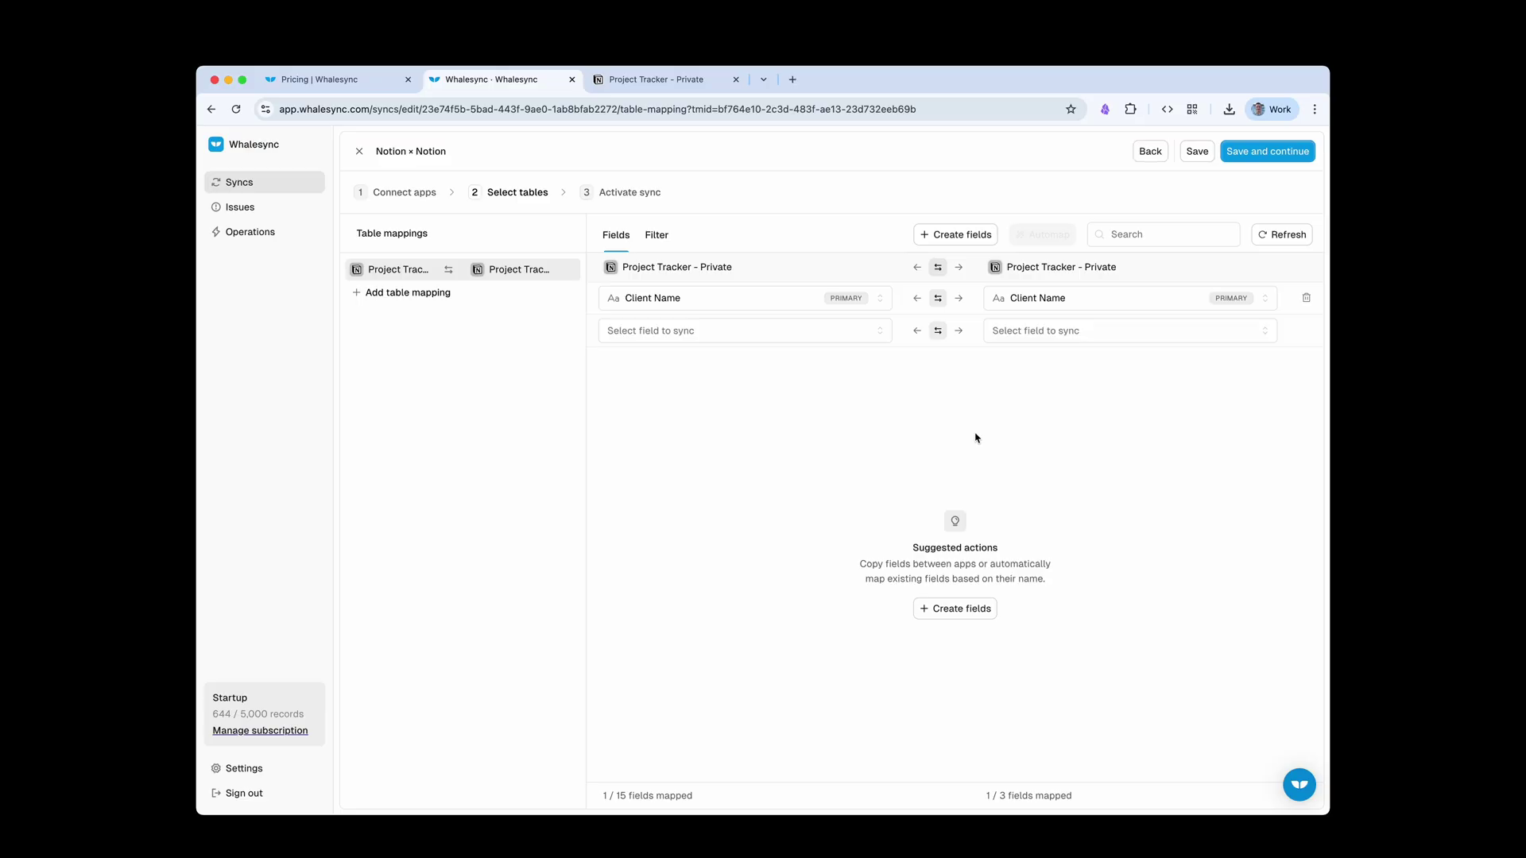
Step: Set up copying all fields from the private Notion table, excluding Assigned Team Members, Budget, Internal Notes, Notion Record ID and Page Content
{"action": "left_click", "coordinate": [953, 237]}
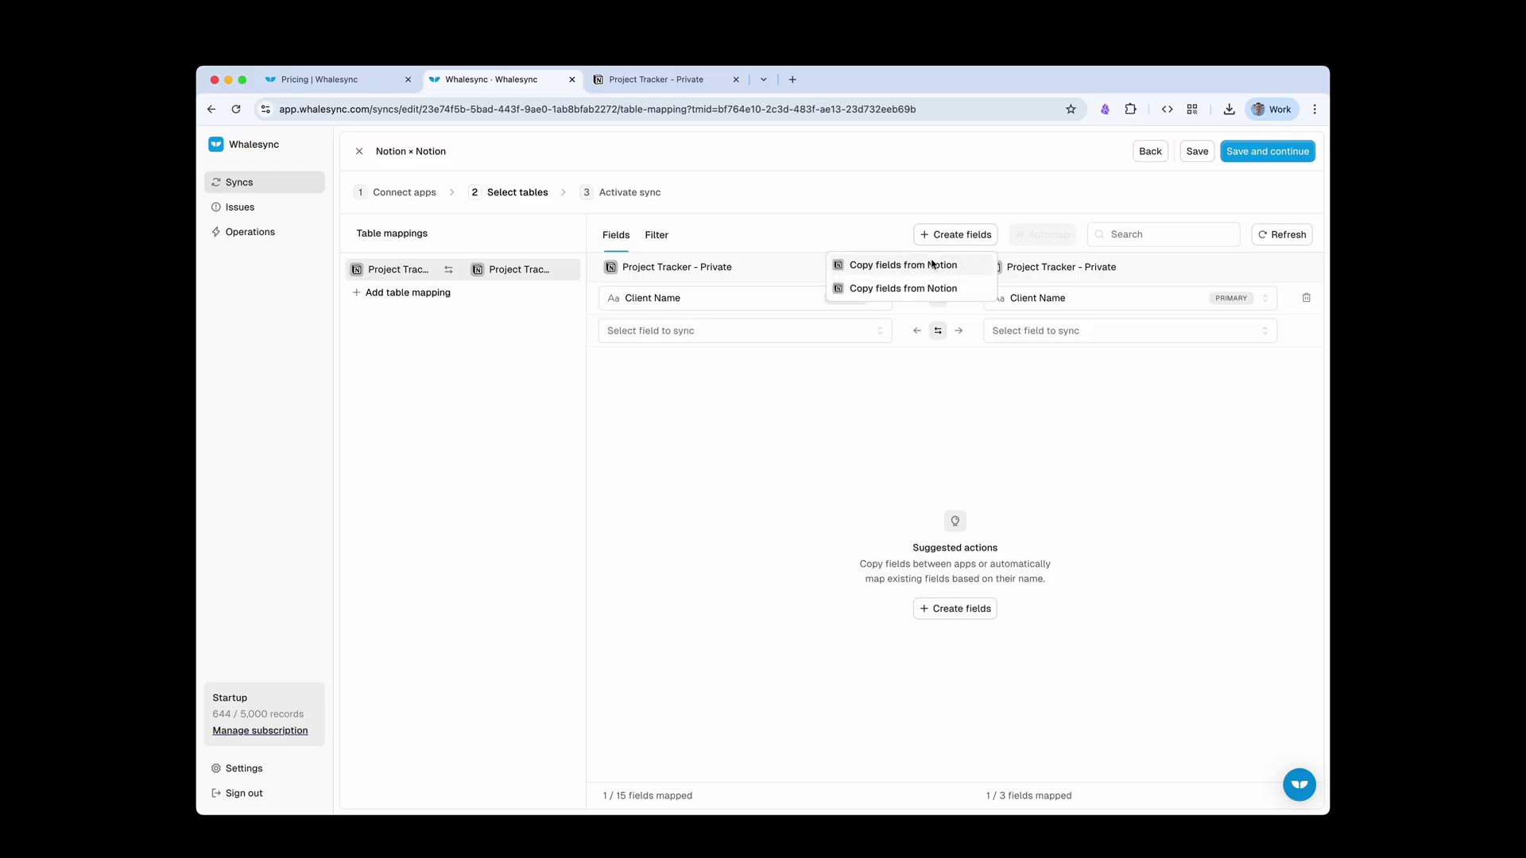
{"action": "left_click", "coordinate": [926, 264]}
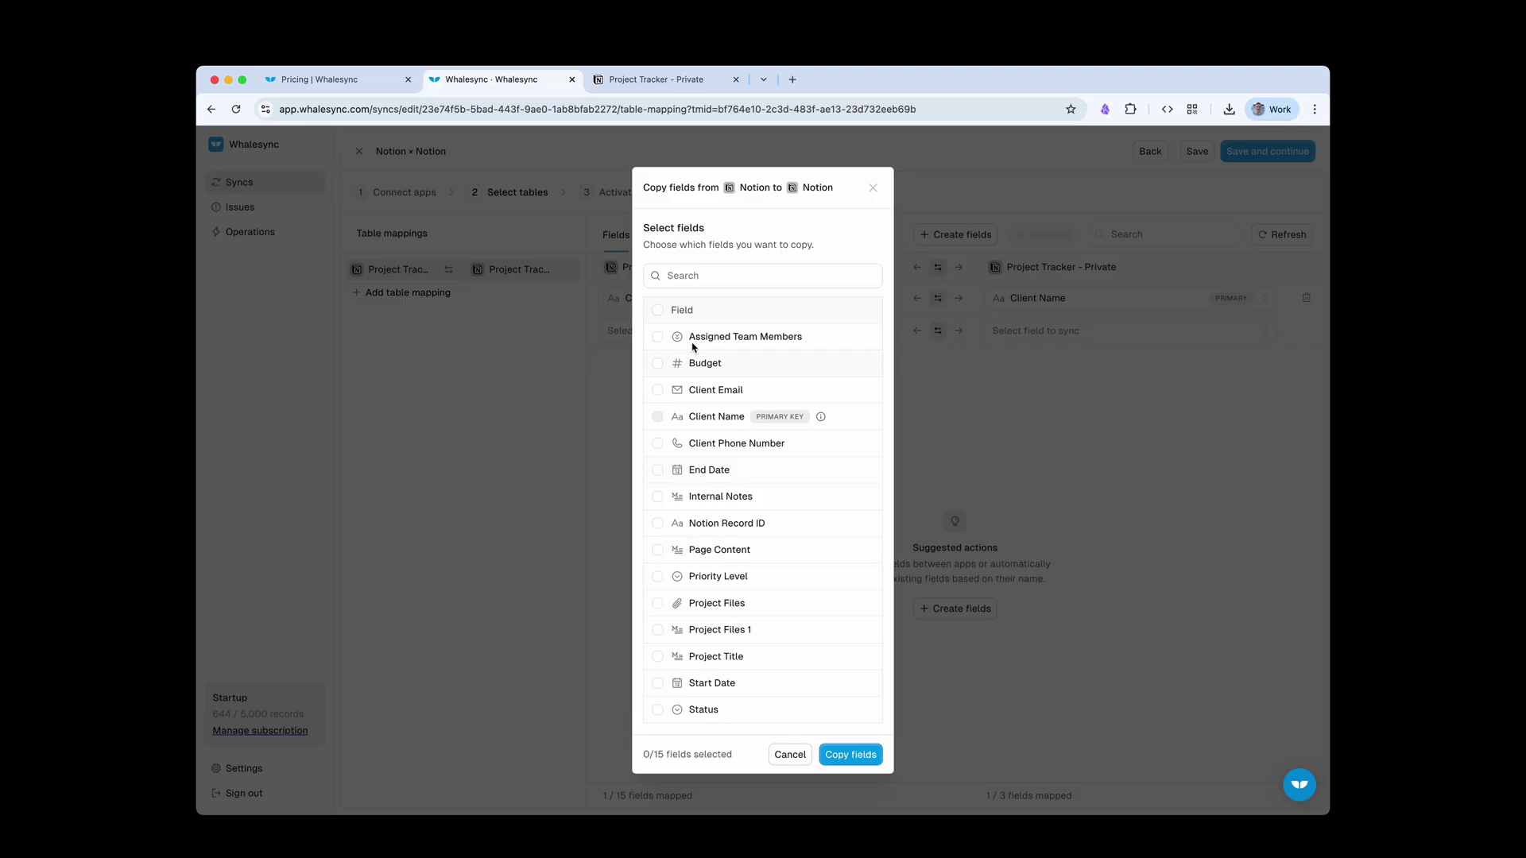
{"action": "left_click", "coordinate": [657, 312]}
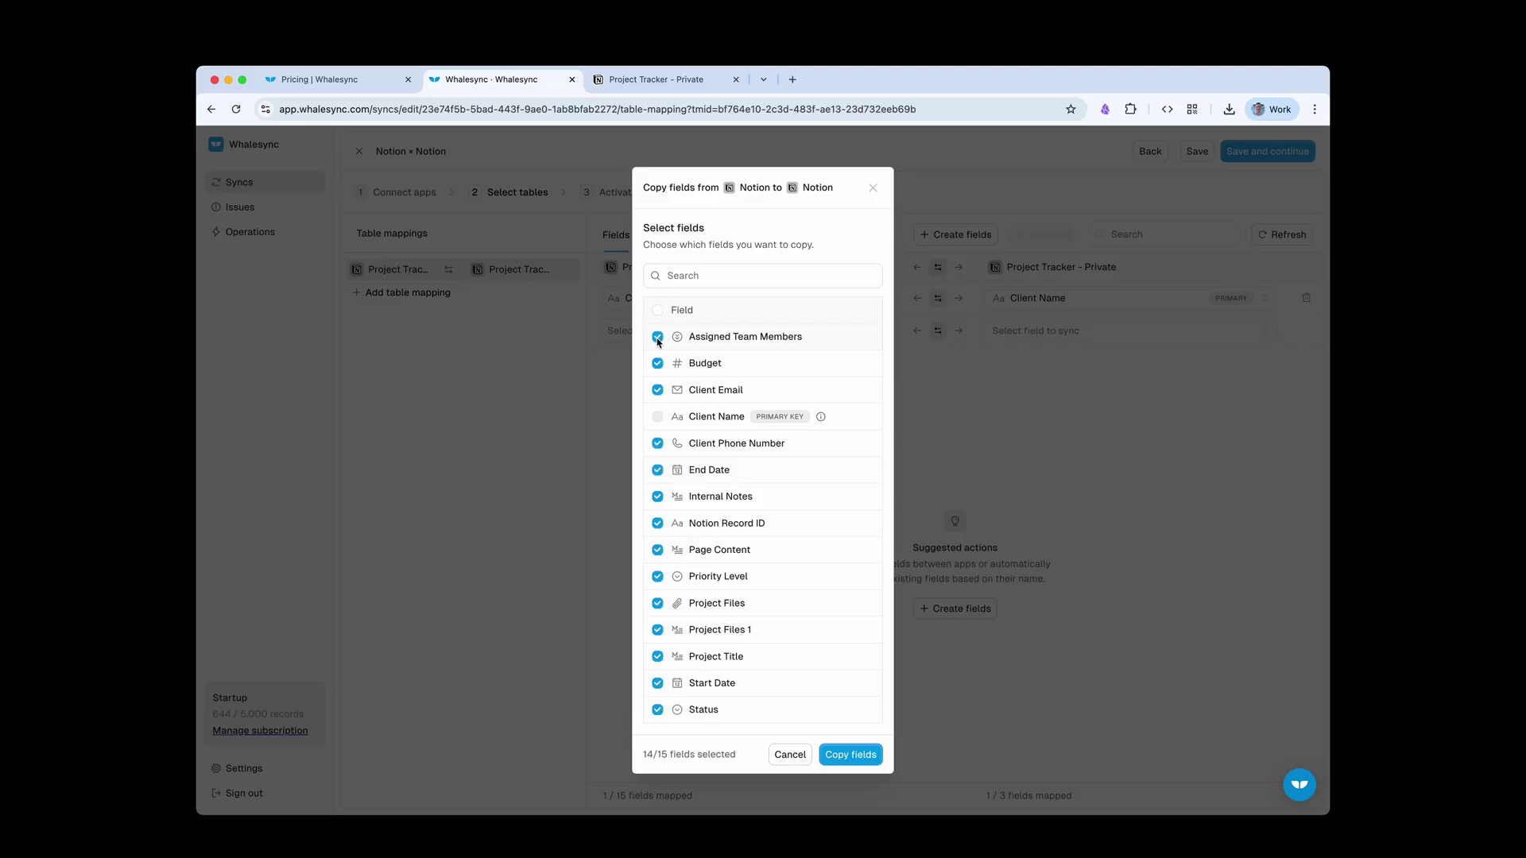
{"action": "left_click", "coordinate": [658, 339]}
{"action": "left_click", "coordinate": [658, 365]}
{"action": "left_click", "coordinate": [659, 498]}
{"action": "left_click", "coordinate": [658, 523]}
{"action": "left_click", "coordinate": [659, 550]}
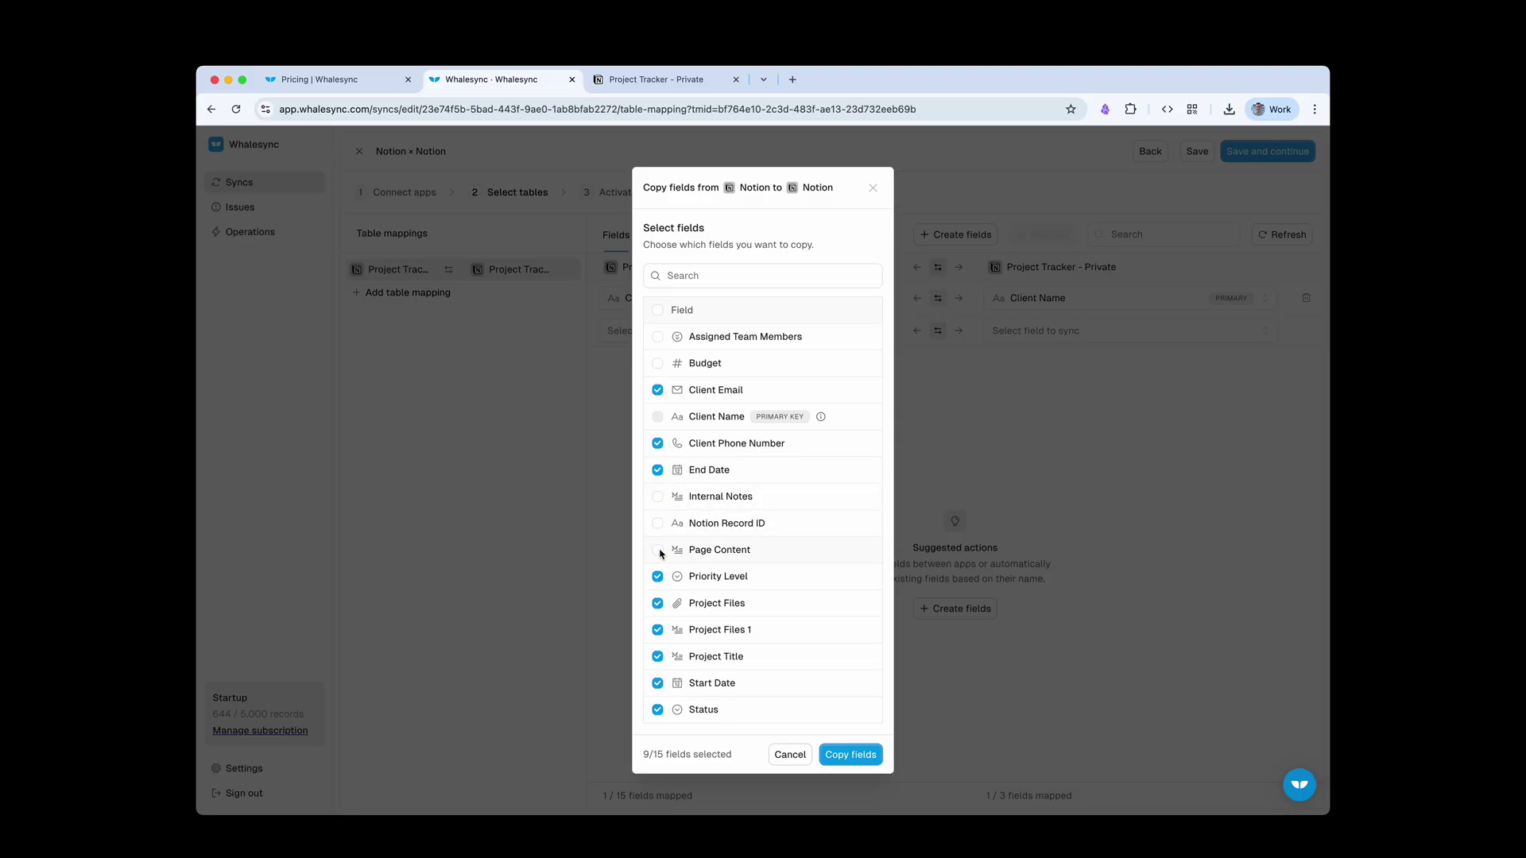
Step: Exclude Priority Level and Project Files 1 as well, keep Project Title included, and copy the selected fields
{"action": "left_click", "coordinate": [657, 579]}
{"action": "left_click", "coordinate": [658, 630]}
{"action": "left_click", "coordinate": [657, 659]}
{"action": "left_click", "coordinate": [657, 659]}
{"action": "left_click", "coordinate": [865, 761]}
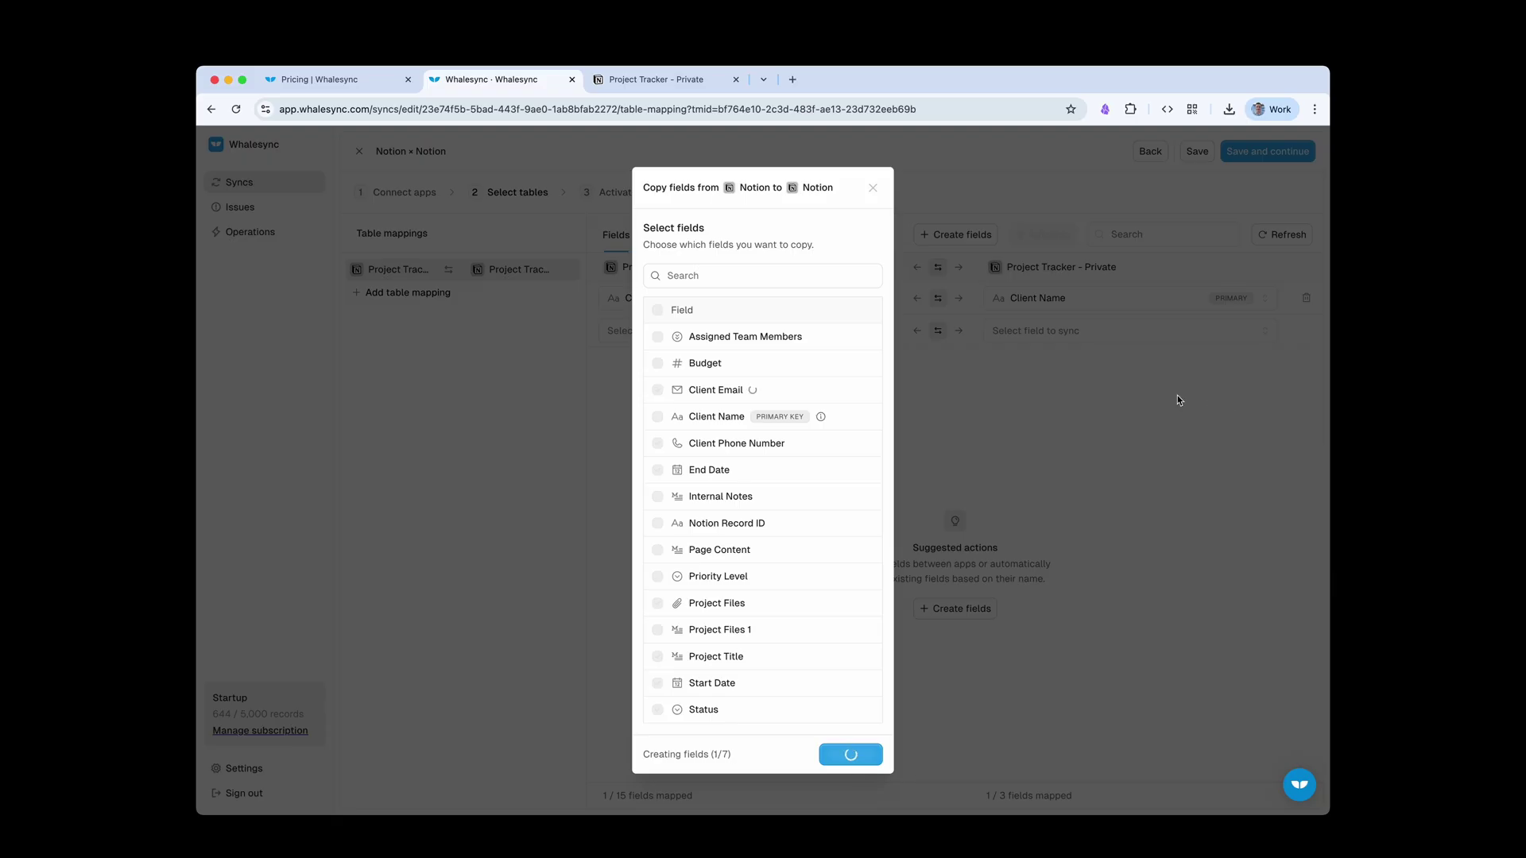
Step: Switch to Notion to examine the copied columns in the Client Workspace table, and return to the field mappings in Whalesync
{"action": "left_click", "coordinate": [656, 82]}
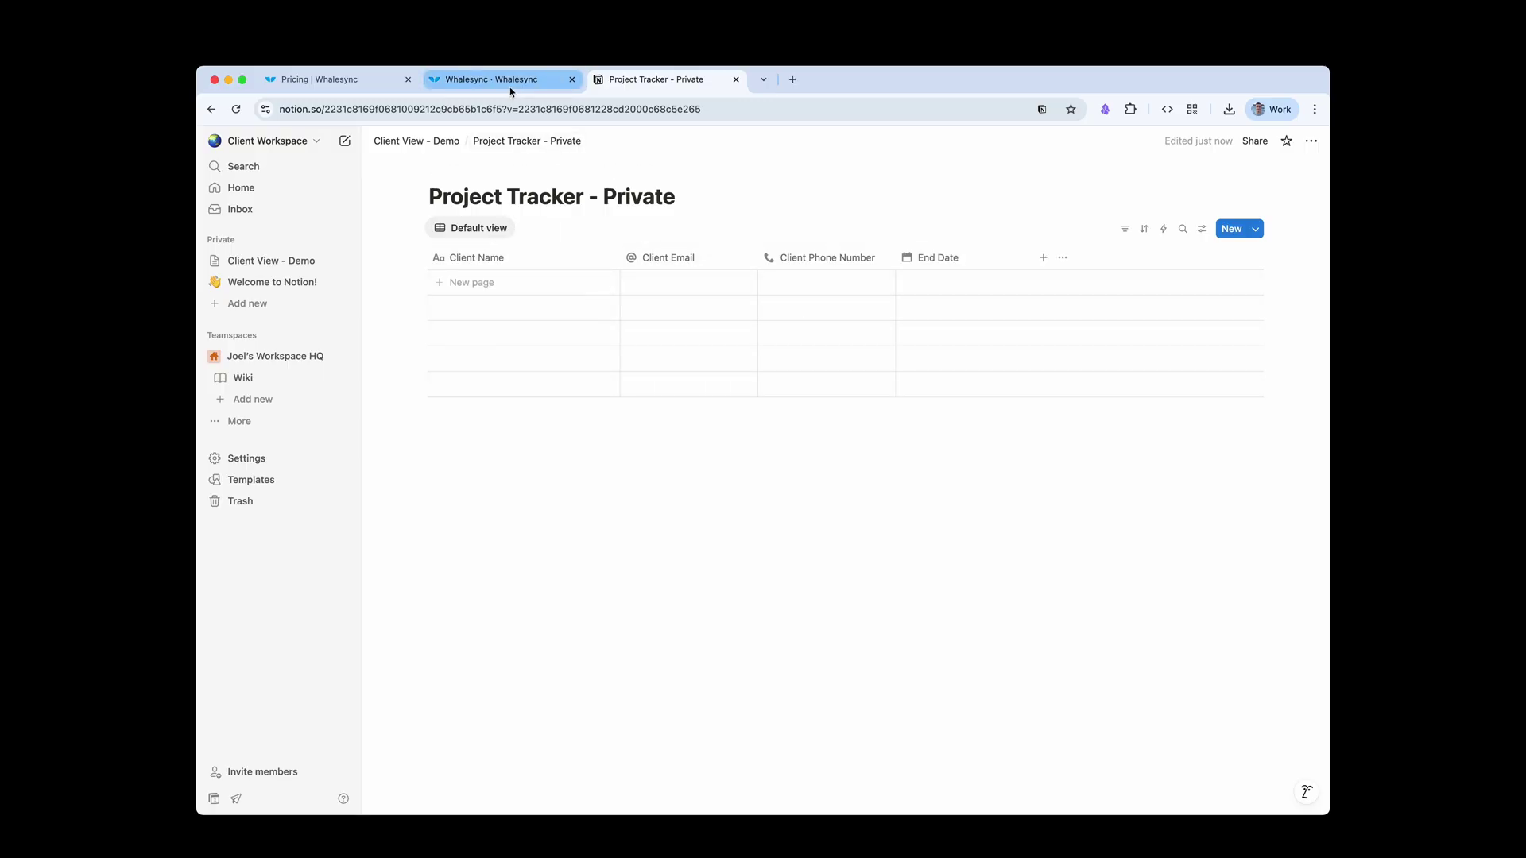
{"action": "left_click", "coordinate": [487, 79]}
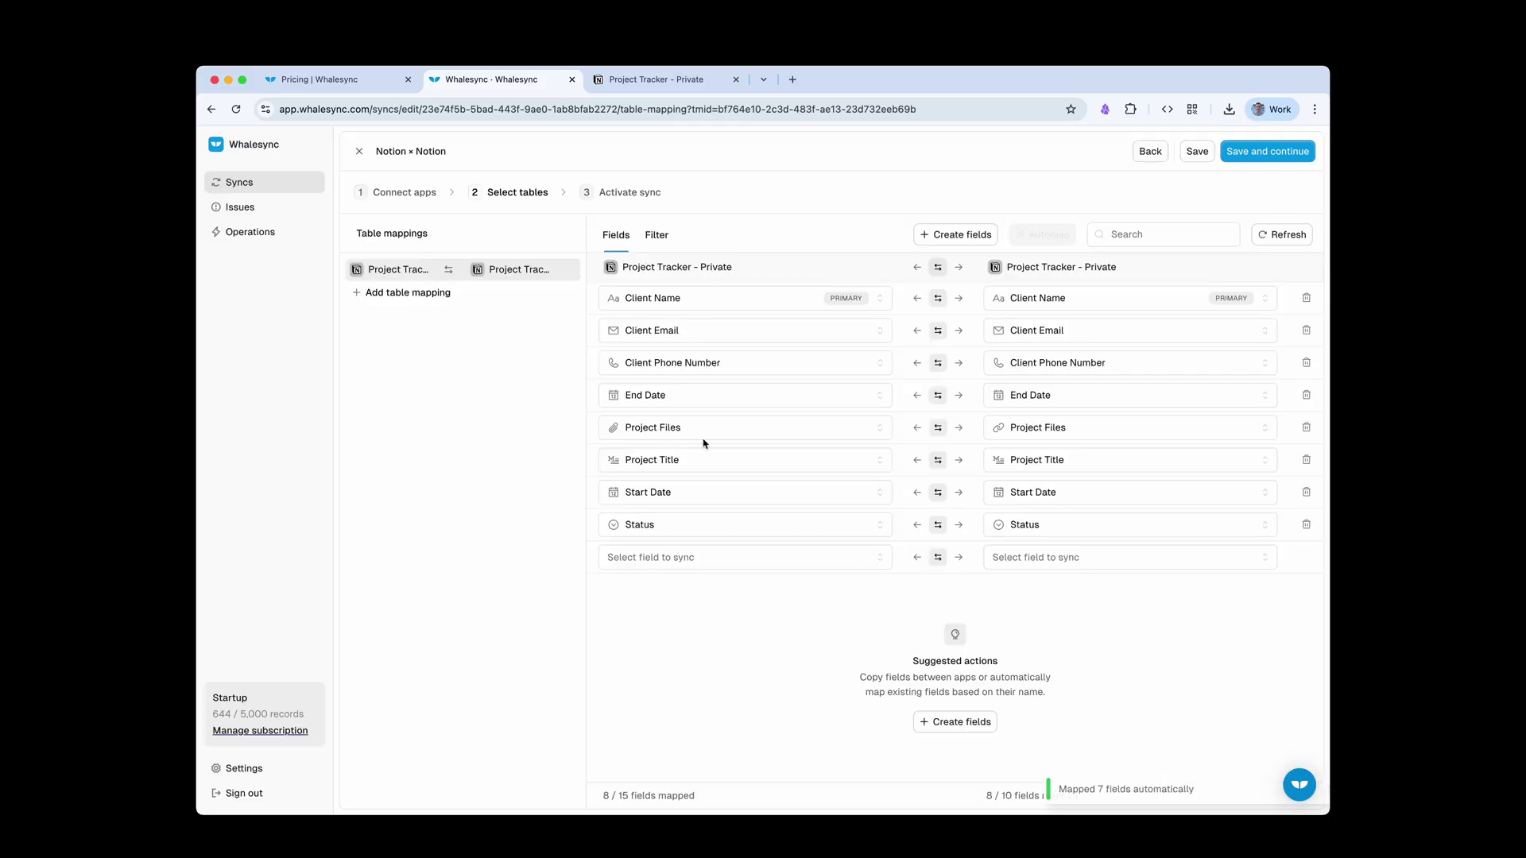
{"action": "left_click", "coordinate": [681, 81]}
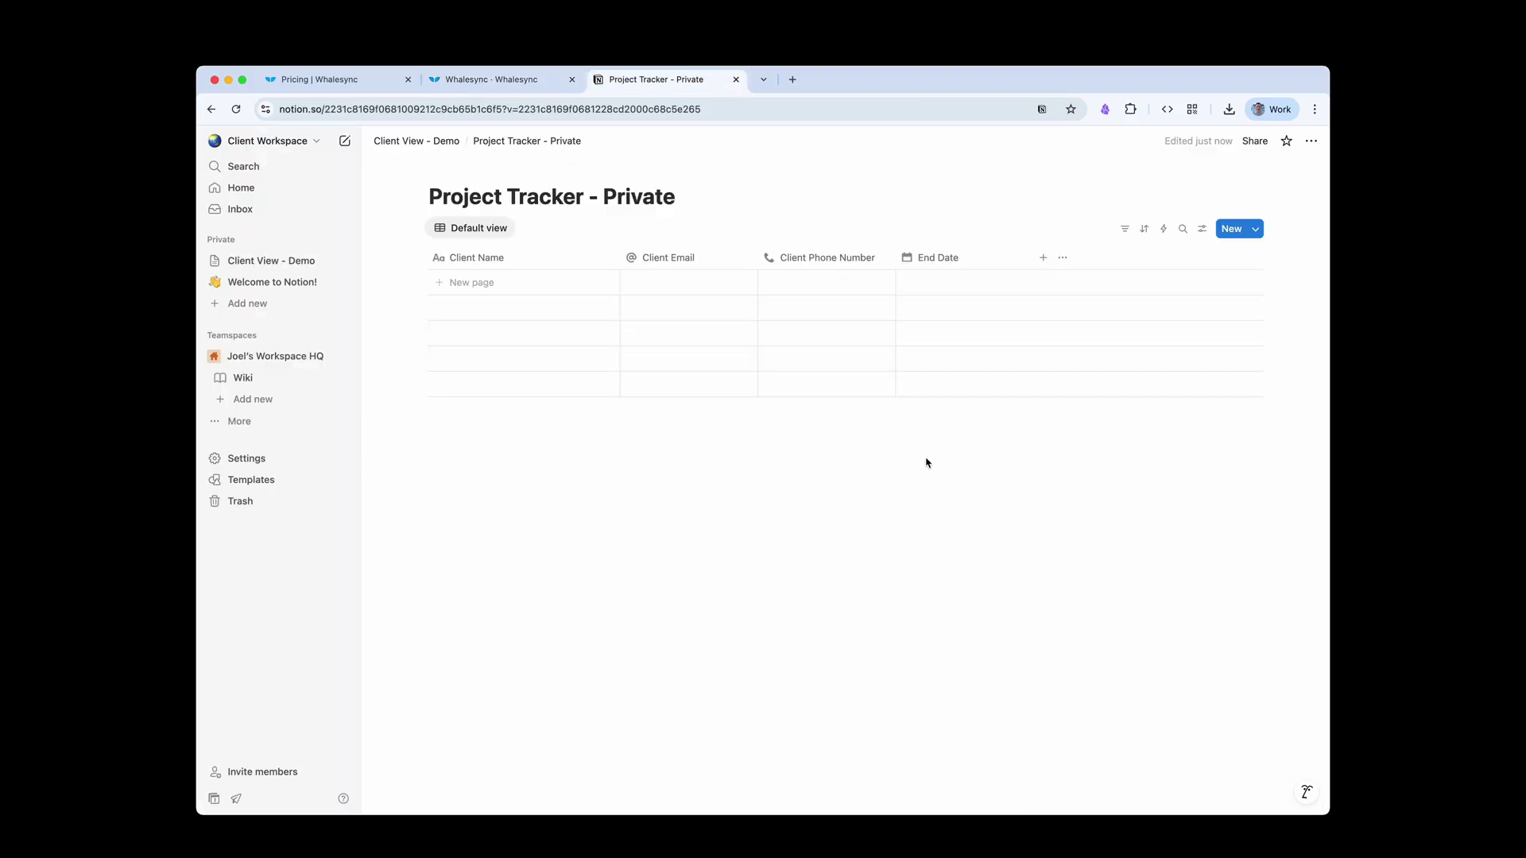
{"action": "left_click", "coordinate": [813, 477]}
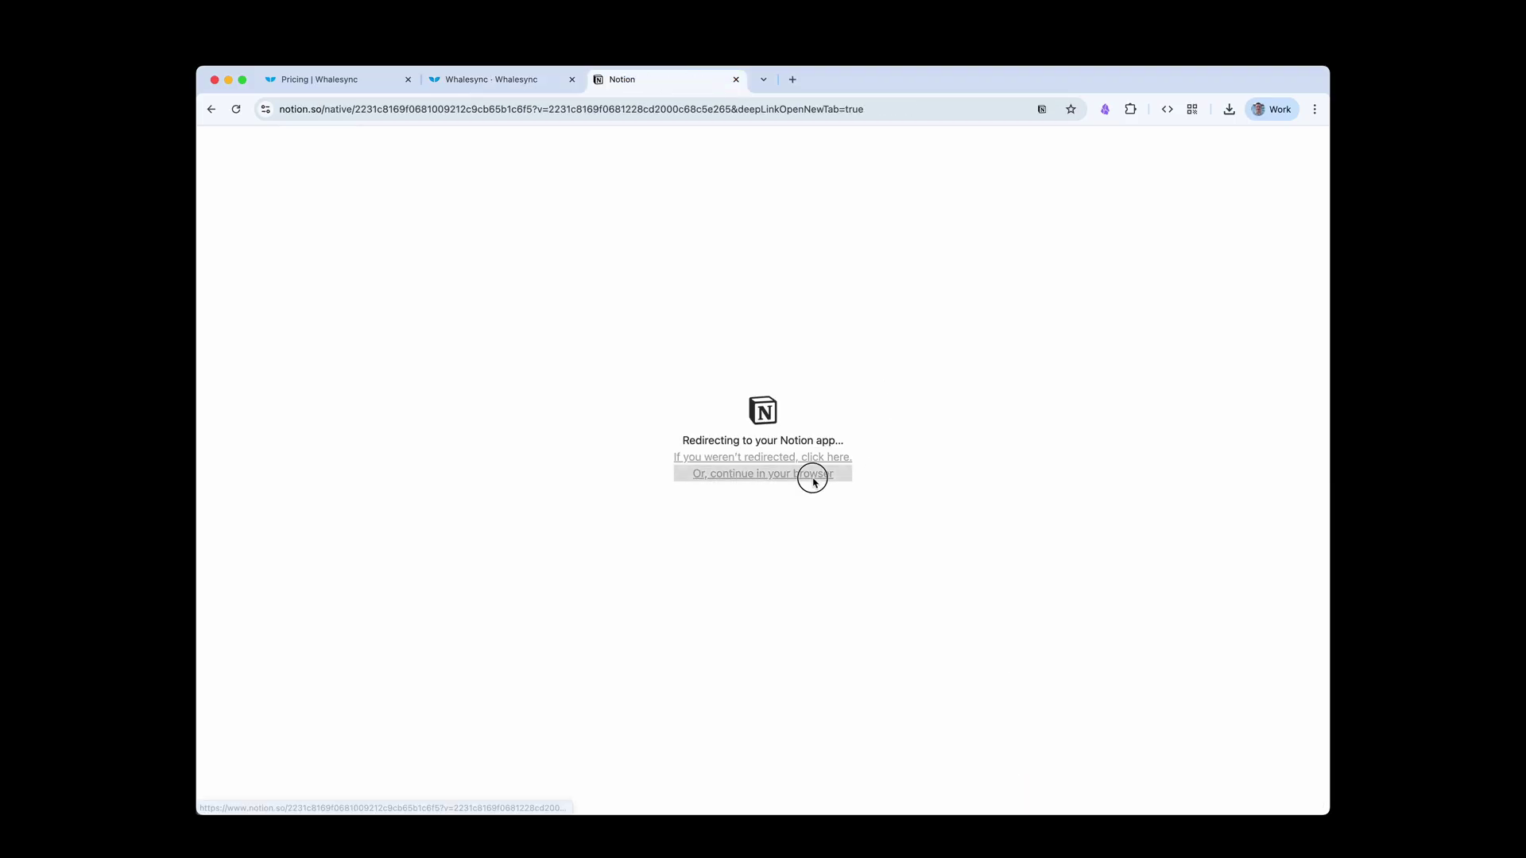
{"action": "scroll", "coordinate": [970, 349], "scroll_direction": "right", "scroll_amount": 5}
{"action": "scroll", "coordinate": [970, 350], "scroll_direction": "left", "scroll_amount": 5}
{"action": "left_click", "coordinate": [511, 79]}
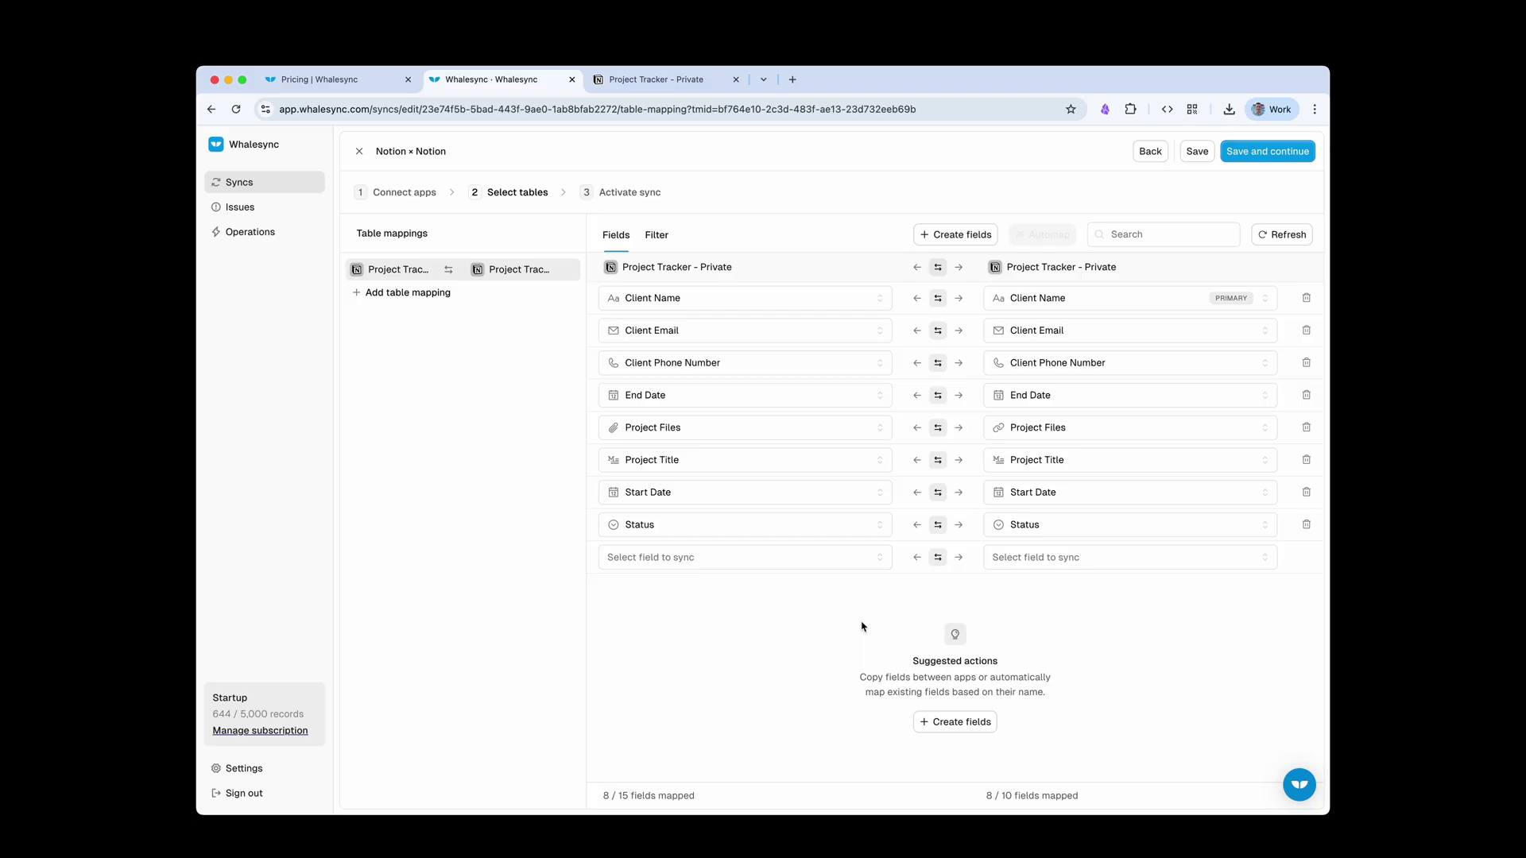
Step: Check which fields are available for another mapping in the private table and in the client table
{"action": "left_click", "coordinate": [839, 562]}
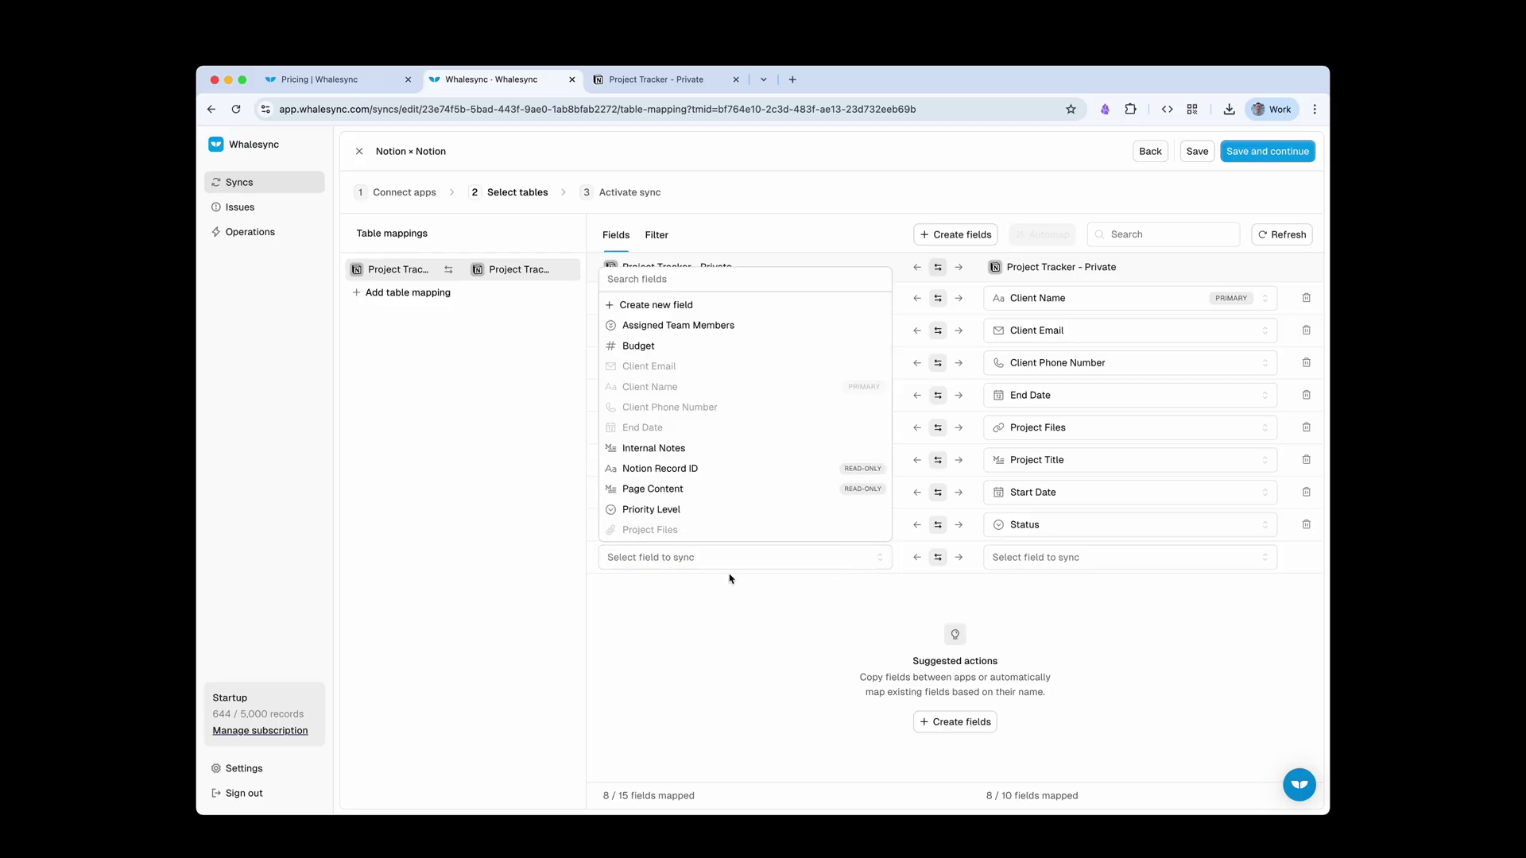
{"action": "left_click", "coordinate": [834, 614]}
{"action": "left_click", "coordinate": [1039, 560]}
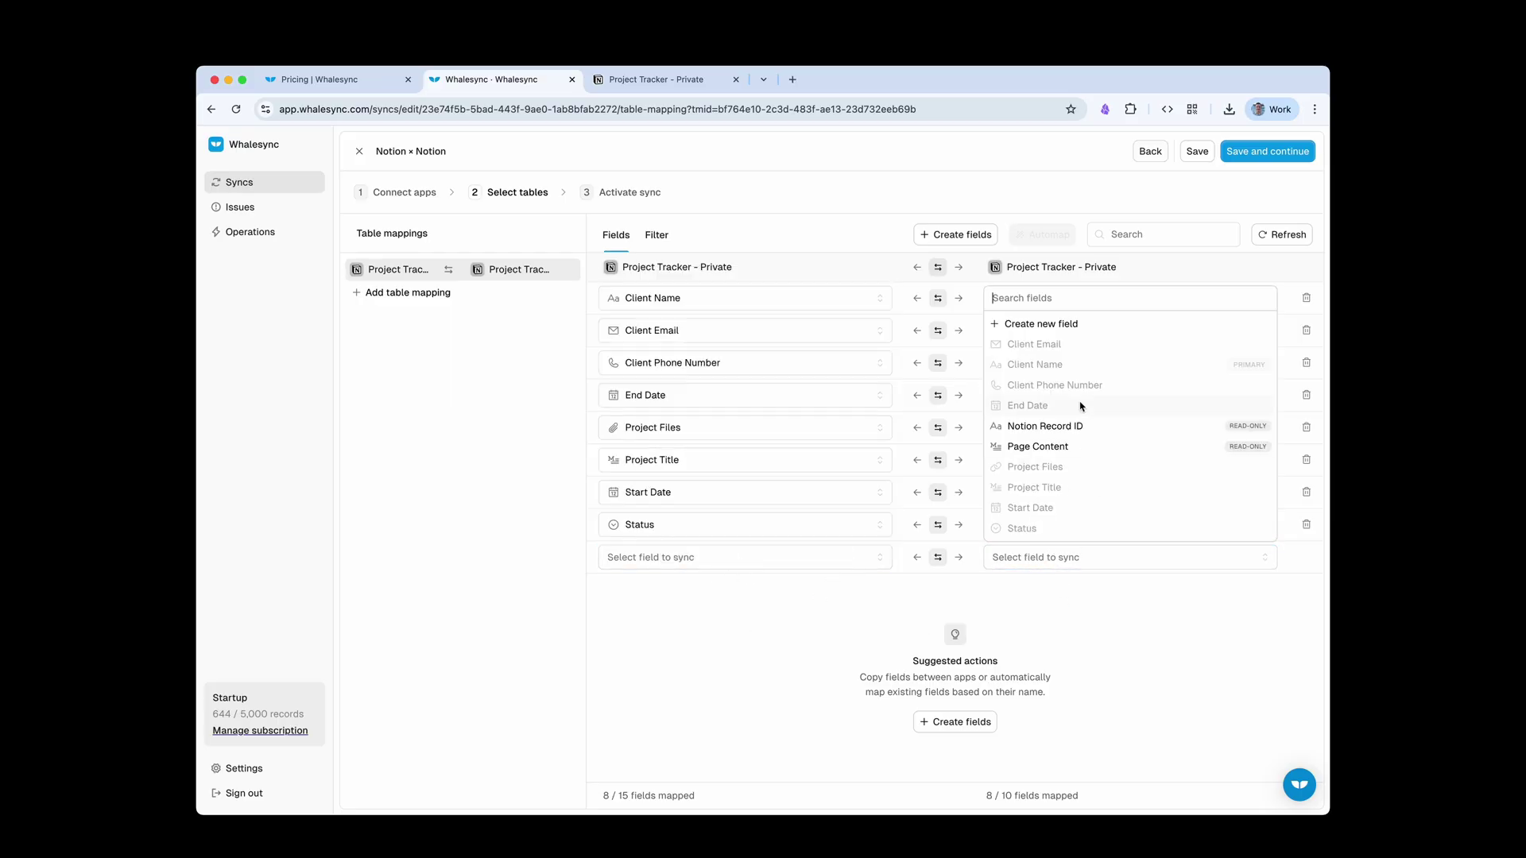
{"action": "left_click", "coordinate": [1129, 586]}
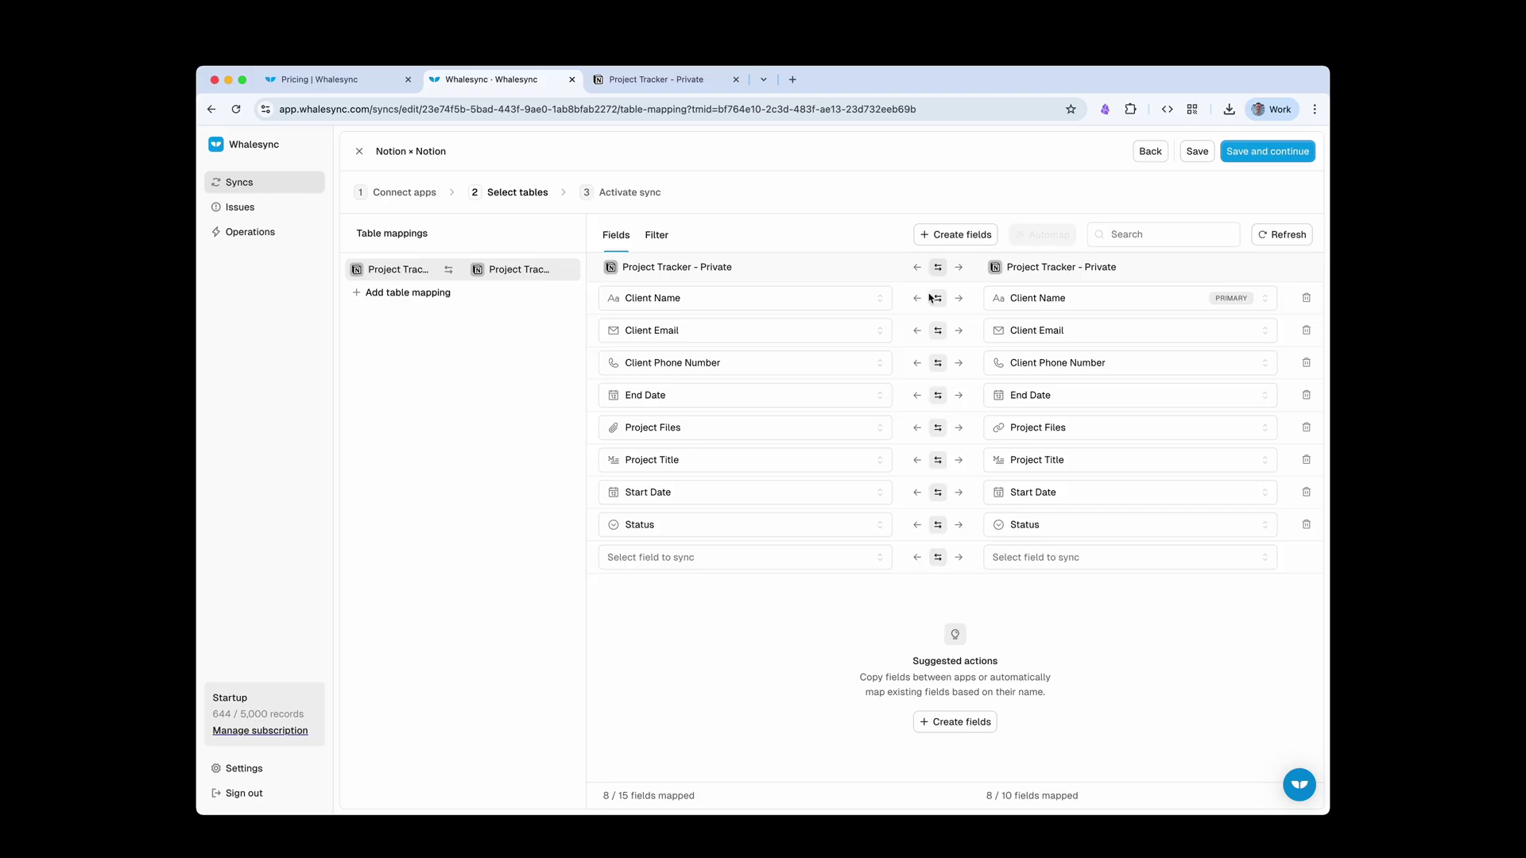
Step: Try one-way syncing of all fields into the private workspace's table, and restore two-way syncing
{"action": "left_click", "coordinate": [916, 267]}
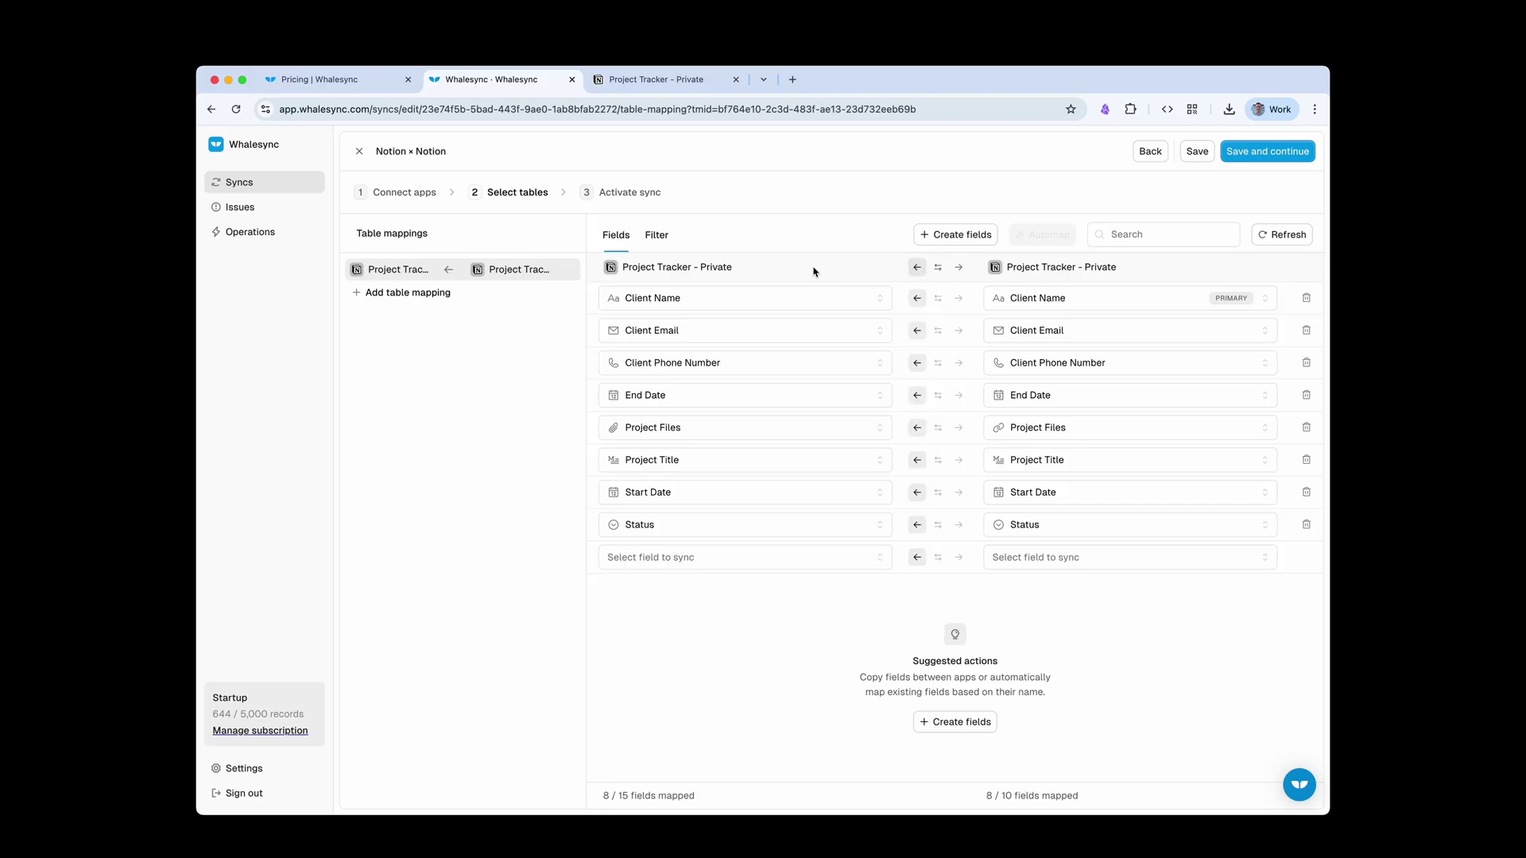
{"action": "left_click", "coordinate": [938, 267]}
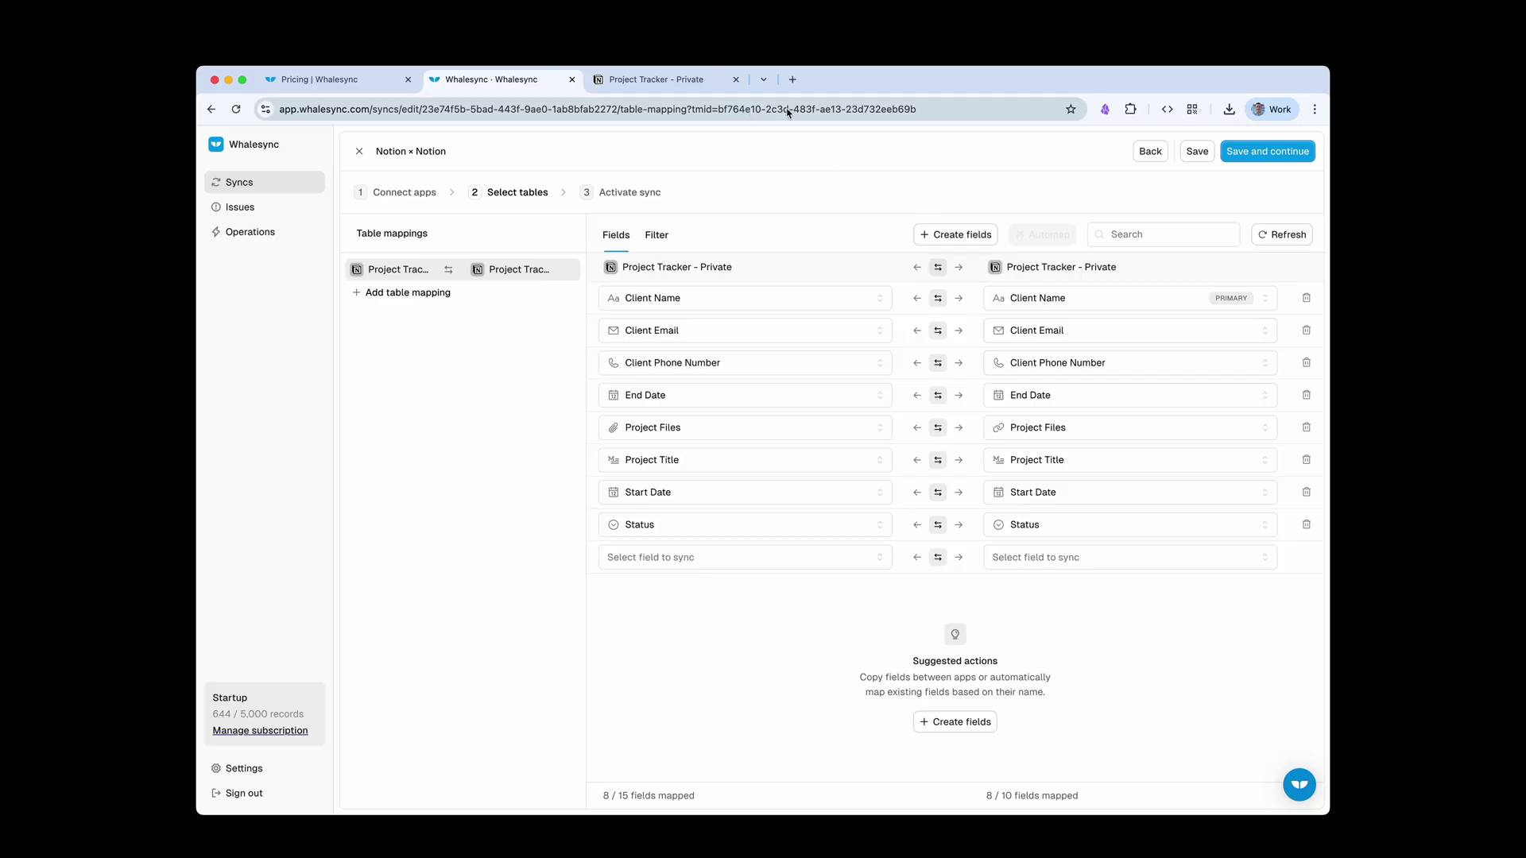
Step: Rename the Client Workspace database to Project Tracker - Client in Notion and refresh the table mapping in Whalesync
{"action": "left_click", "coordinate": [698, 80]}
{"action": "left_click", "coordinate": [604, 197]}
{"action": "double_click", "coordinate": [640, 197]}
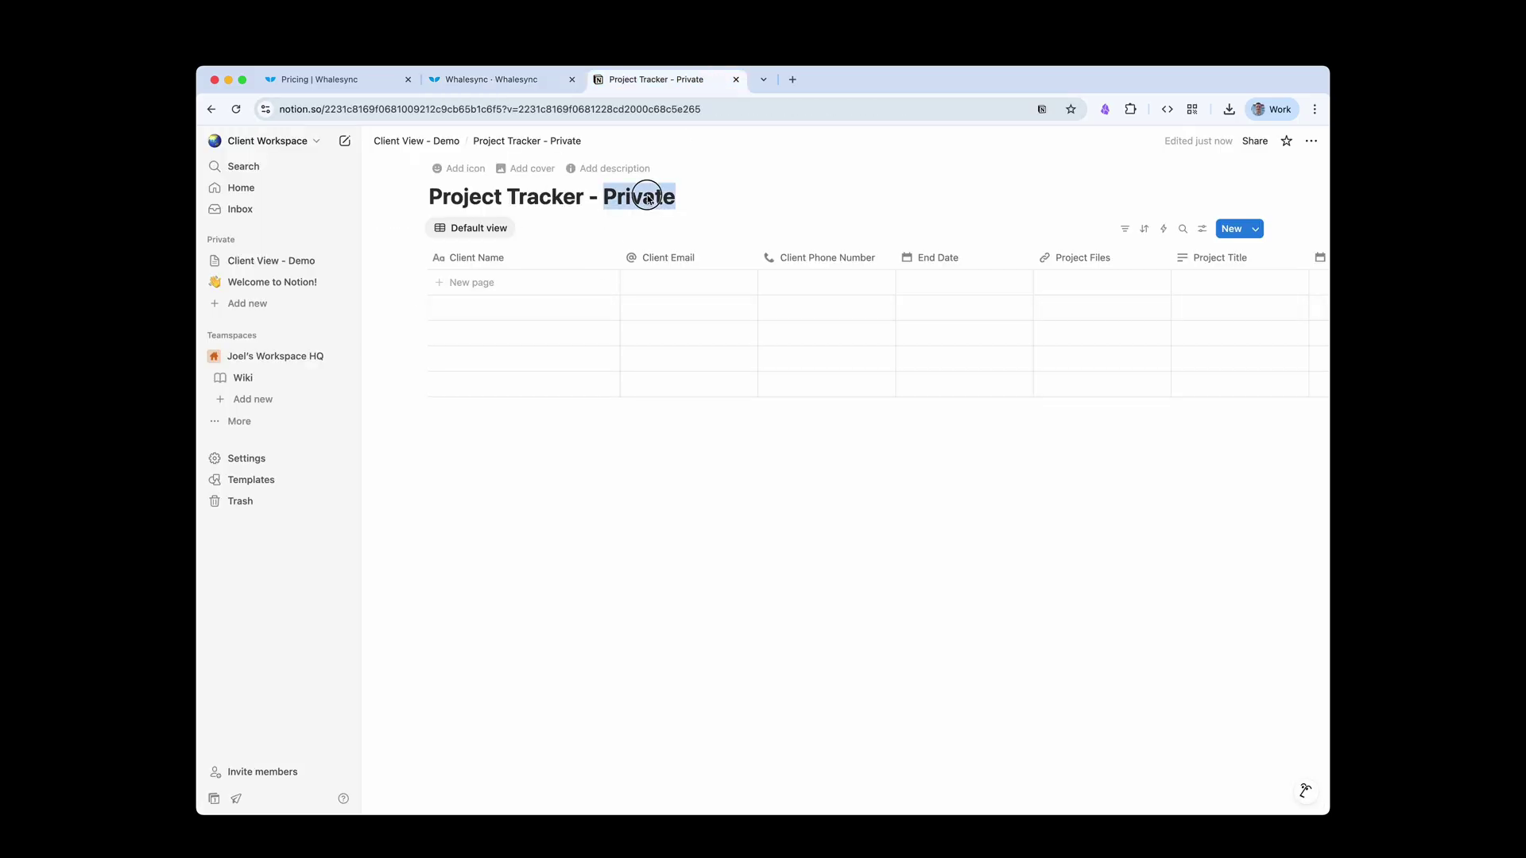
{"action": "type", "text": "Client"}
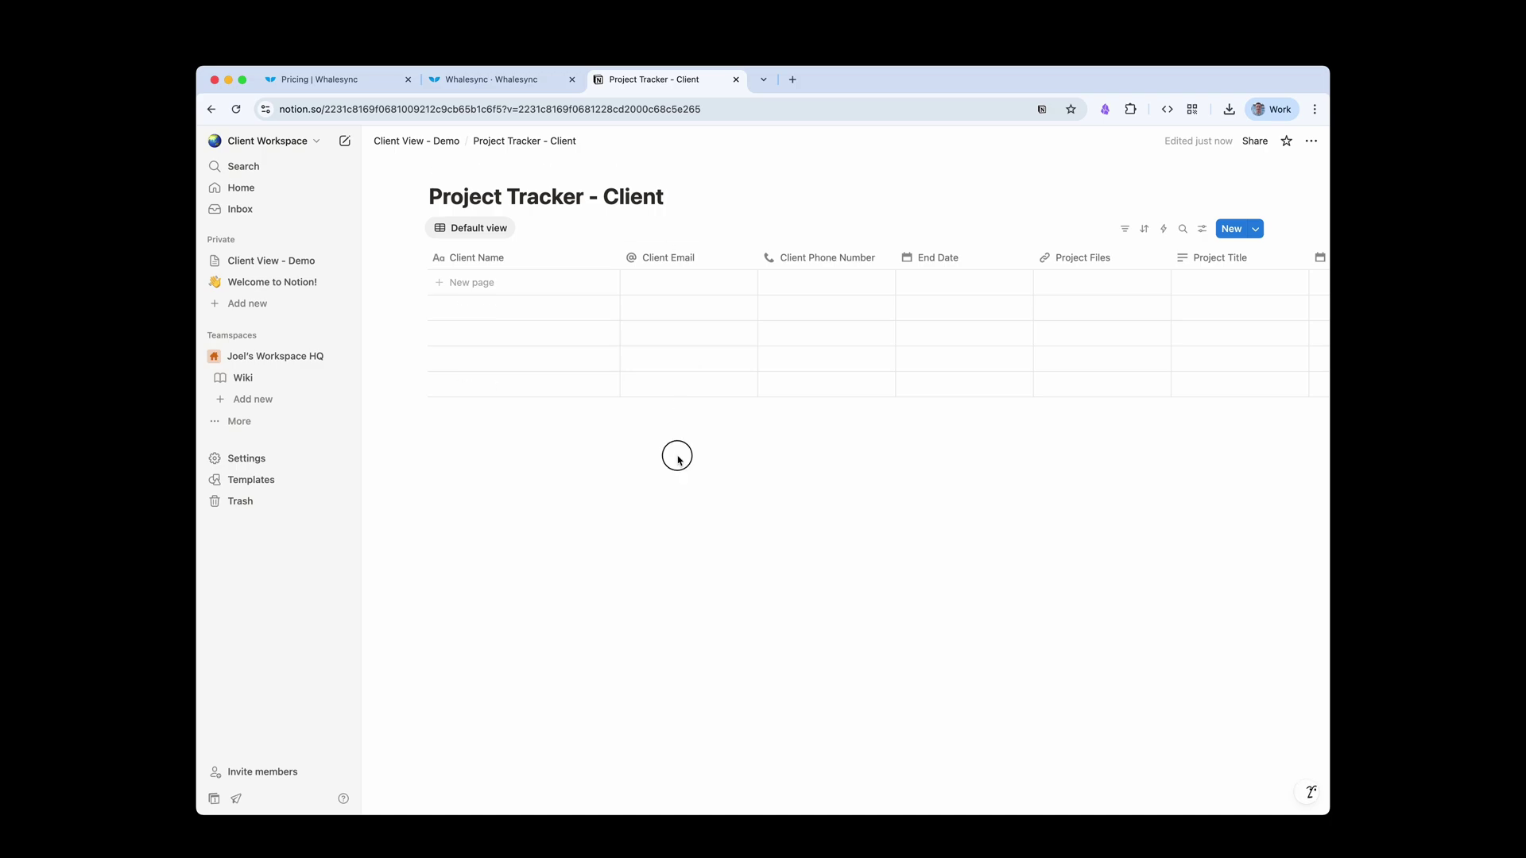
{"action": "left_click", "coordinate": [492, 80]}
{"action": "left_click", "coordinate": [1289, 235]}
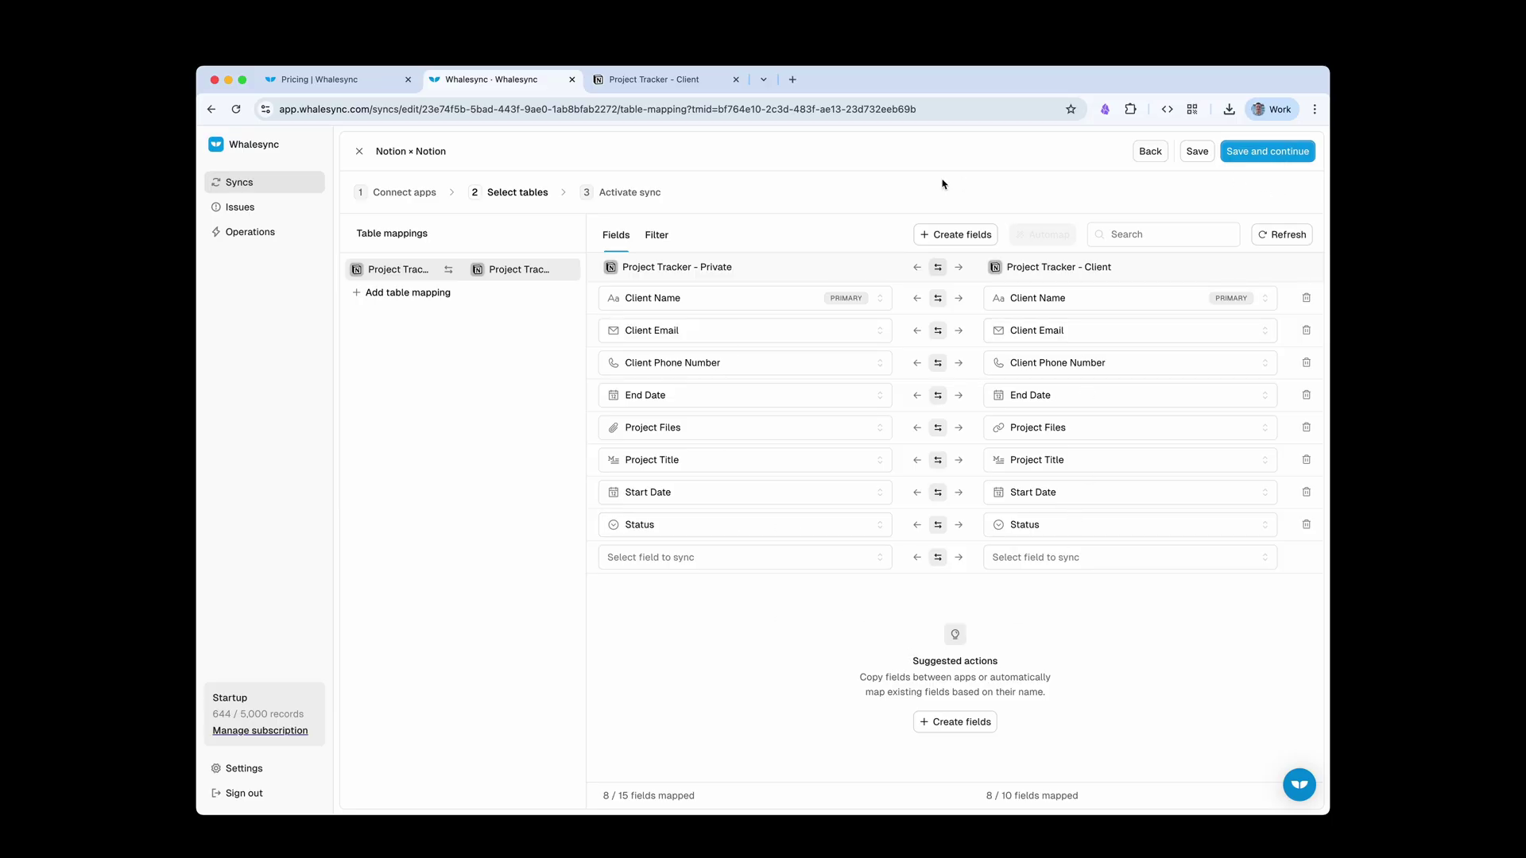
Step: Add a filter condition to the table mapping that only syncs records whose Status is not Done
{"action": "left_click", "coordinate": [661, 237]}
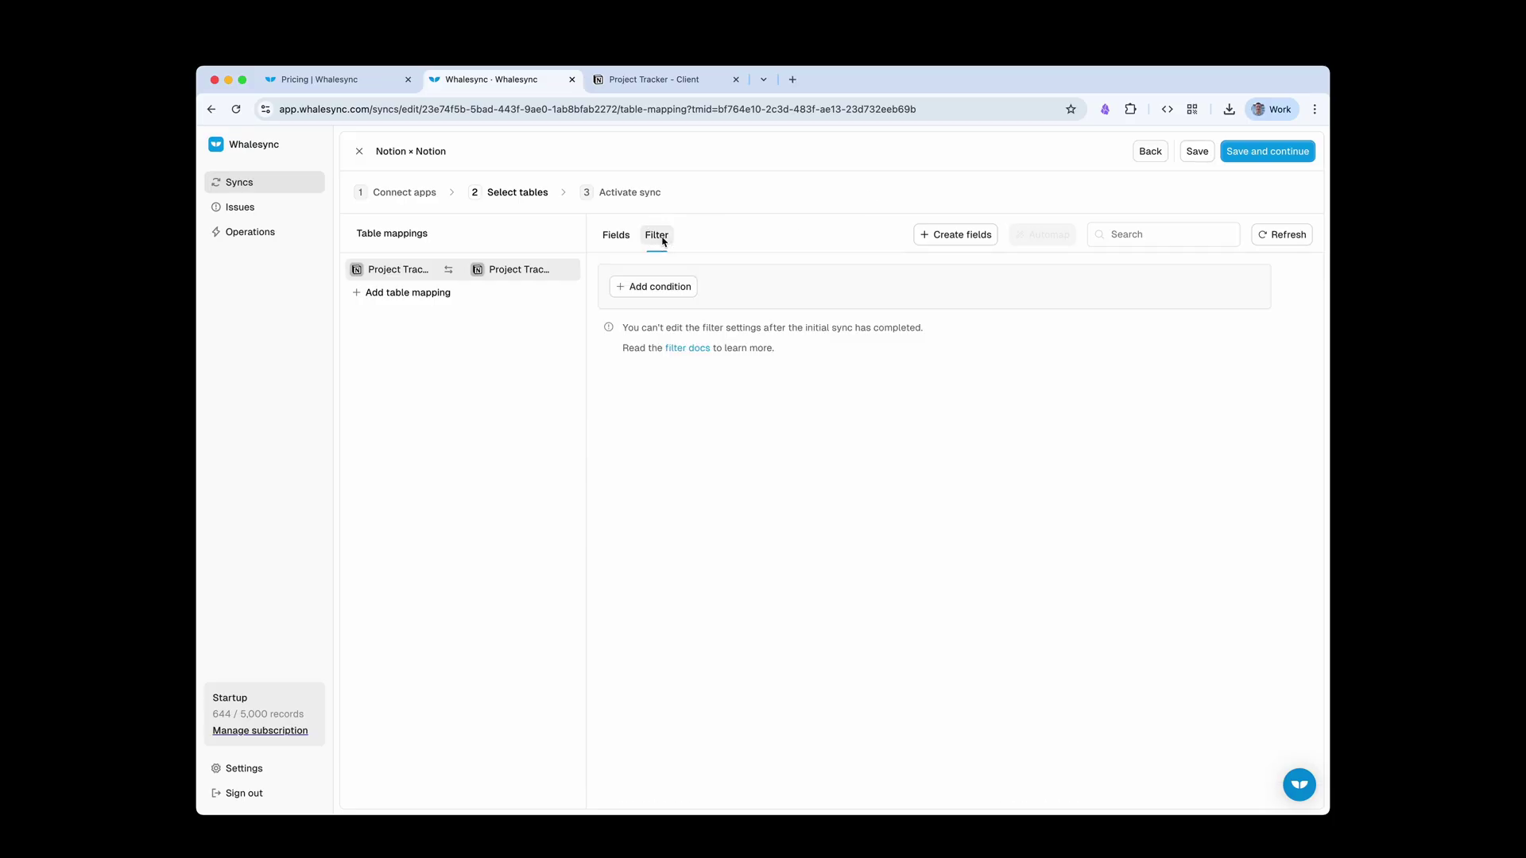
{"action": "left_click", "coordinate": [672, 286]}
{"action": "left_click", "coordinate": [718, 318]}
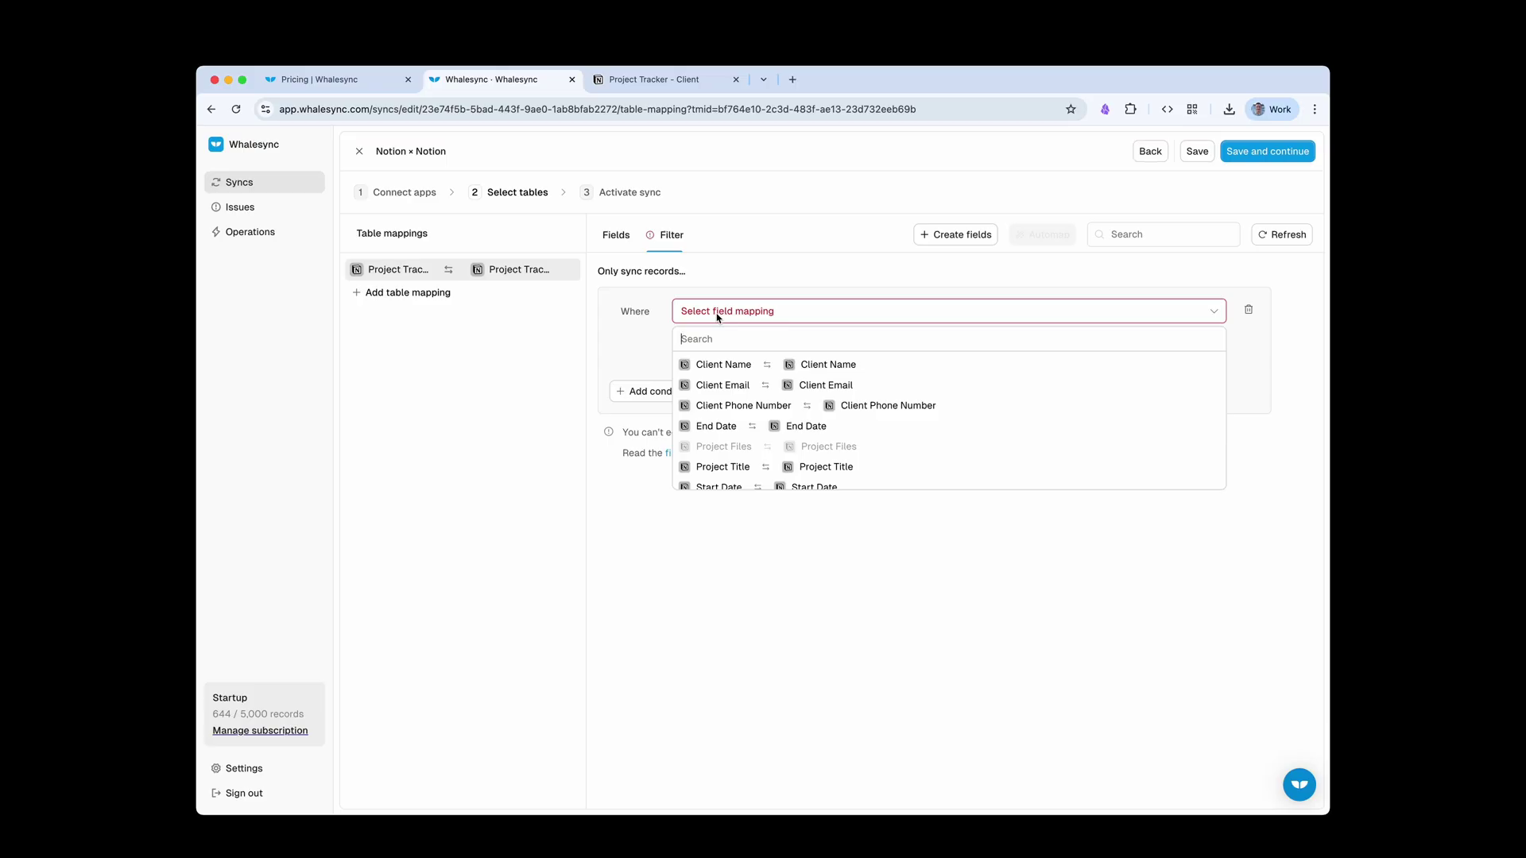
{"action": "scroll", "coordinate": [872, 433], "scroll_direction": "down", "scroll_amount": 1}
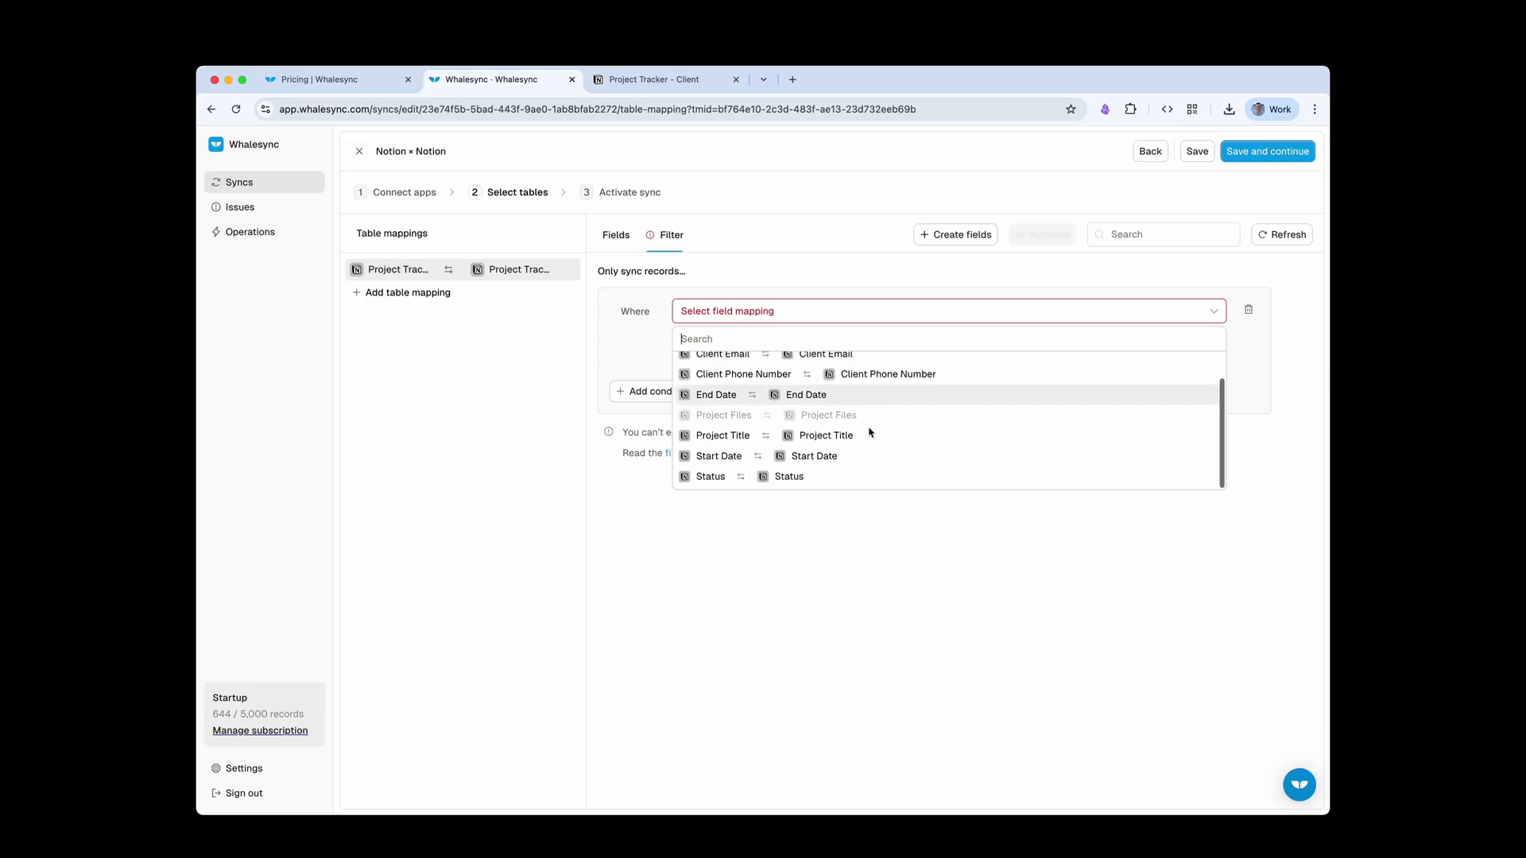
{"action": "left_click", "coordinate": [787, 476]}
{"action": "left_click", "coordinate": [856, 344]}
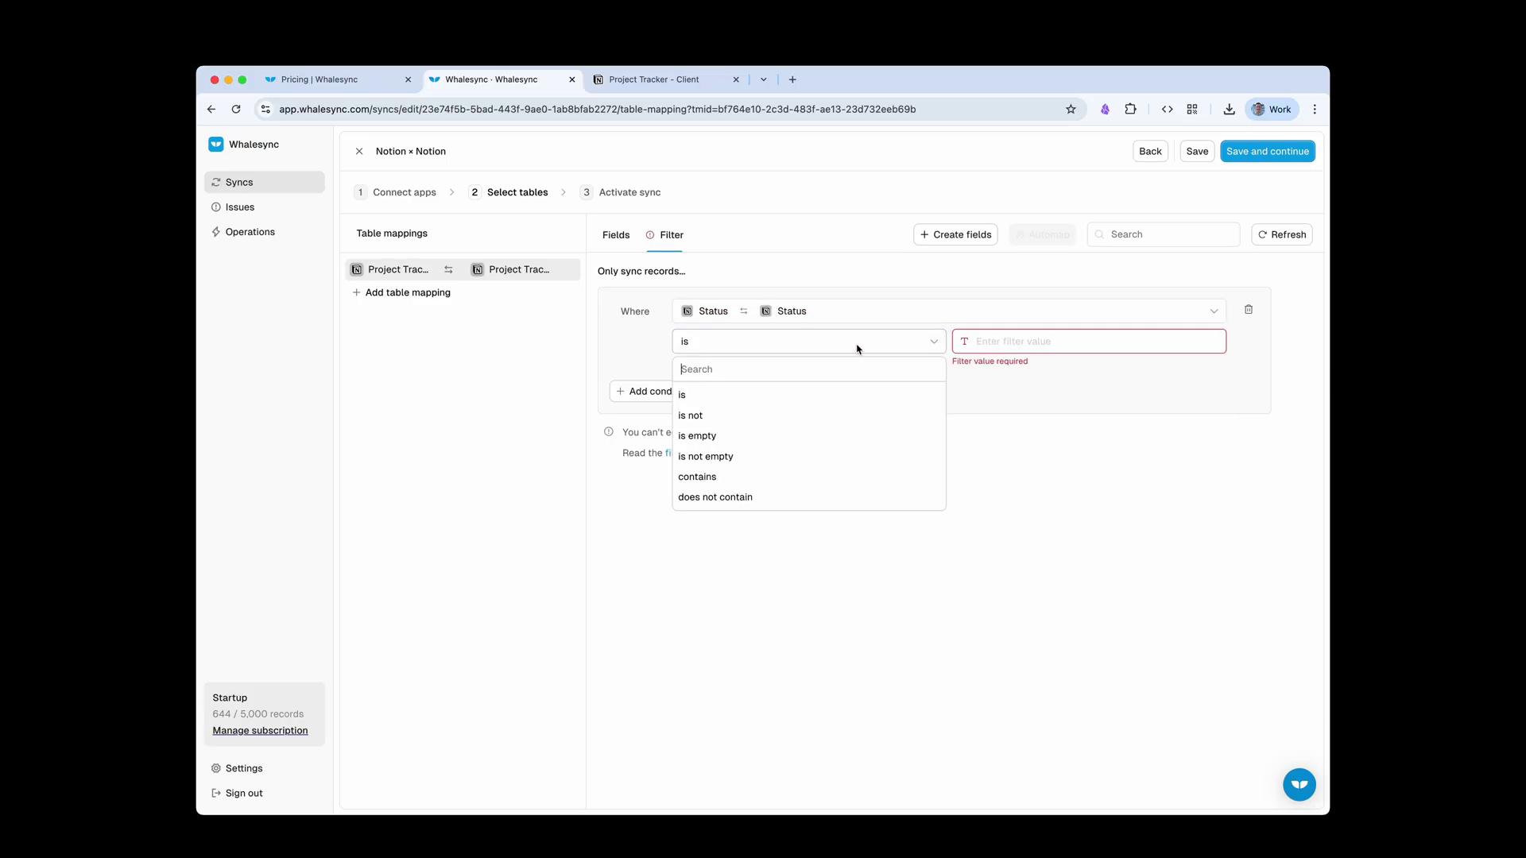
{"action": "left_click", "coordinate": [773, 416]}
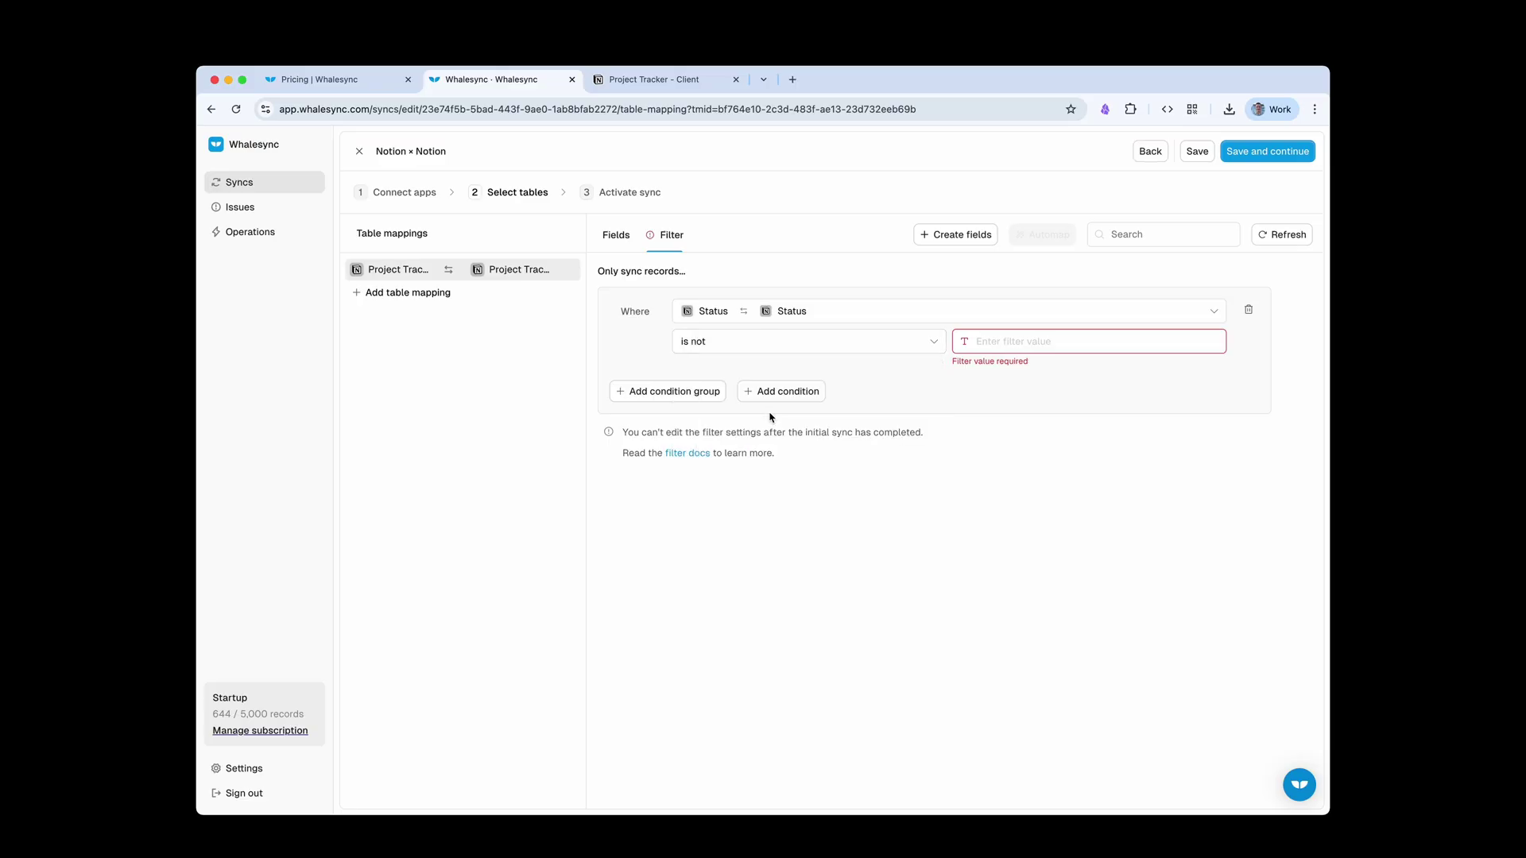
{"action": "left_click", "coordinate": [1042, 347]}
{"action": "type", "text": "Done"}
{"action": "left_click", "coordinate": [1079, 428]}
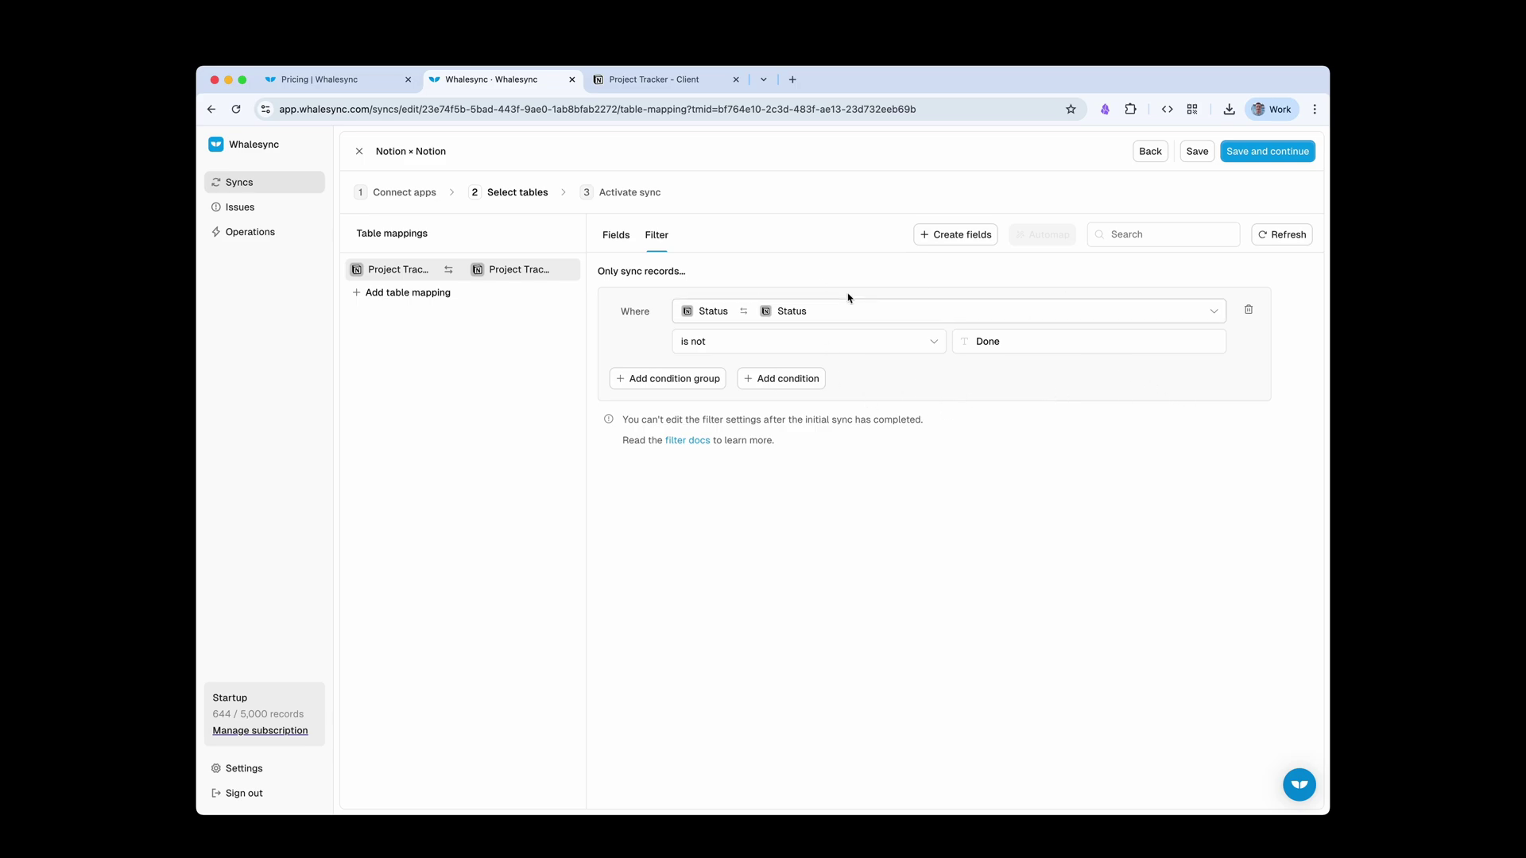
Step: Review the table mapping's field pairs and its filter settings
{"action": "left_click", "coordinate": [616, 236]}
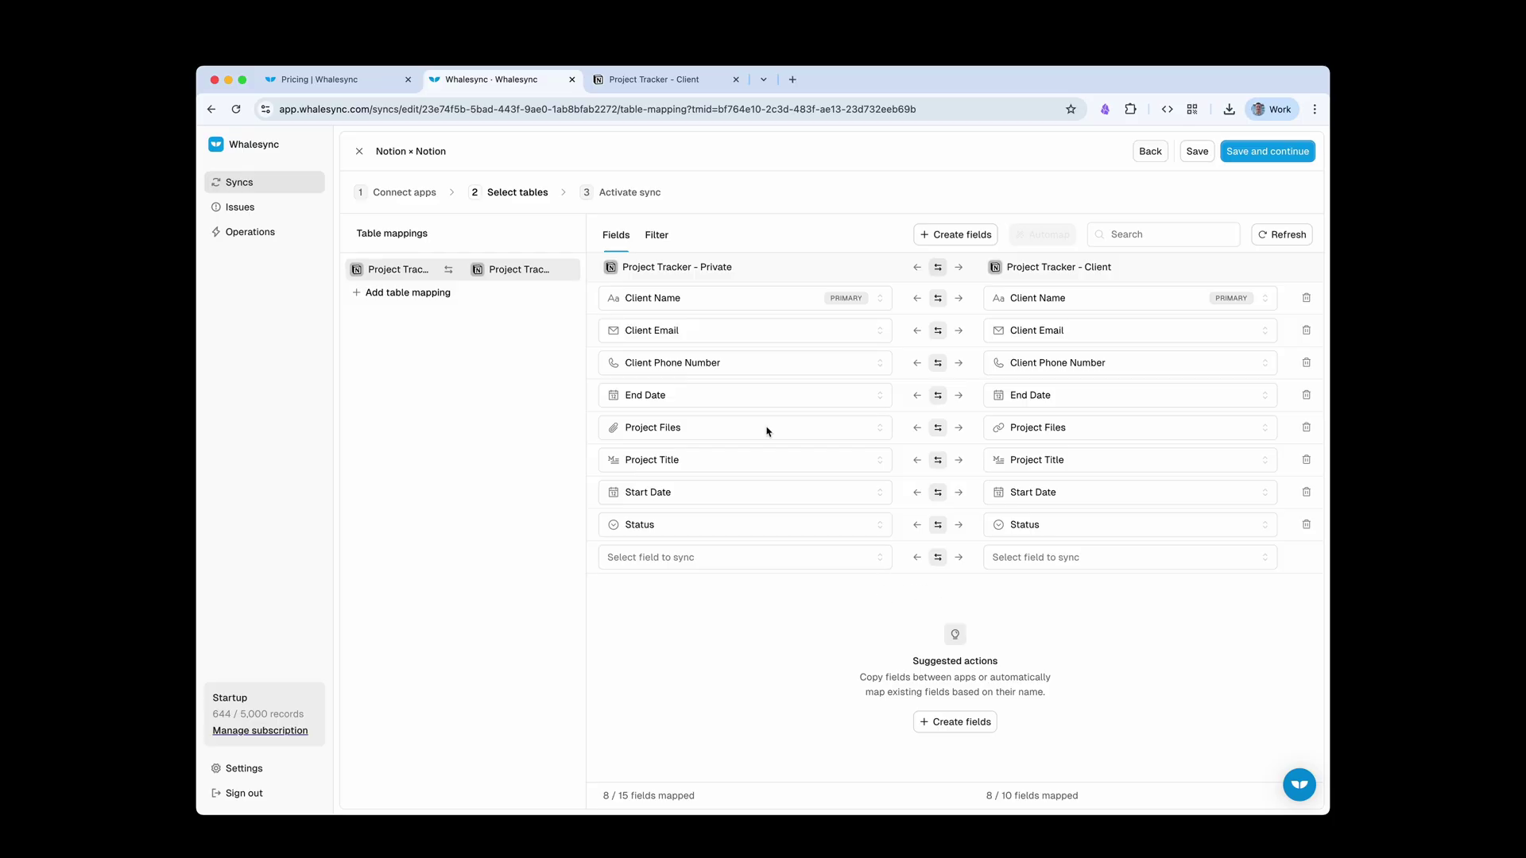
{"action": "left_click", "coordinate": [653, 234]}
{"action": "left_click", "coordinate": [615, 234]}
Step: Save the table mapping and activate the Notion to Notion sync
{"action": "left_click", "coordinate": [1269, 150]}
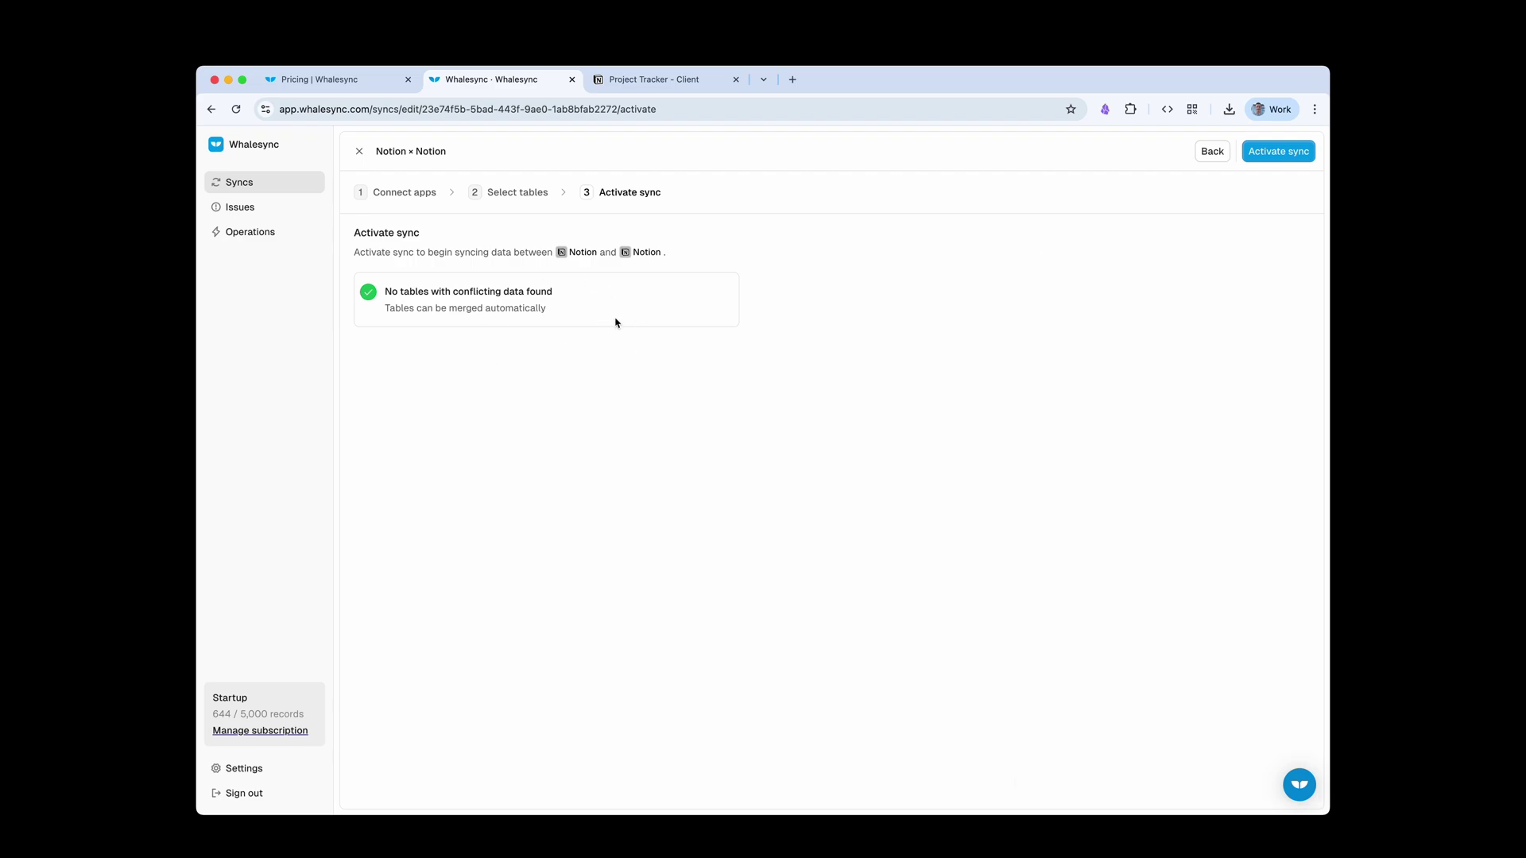
{"action": "left_click", "coordinate": [1281, 155]}
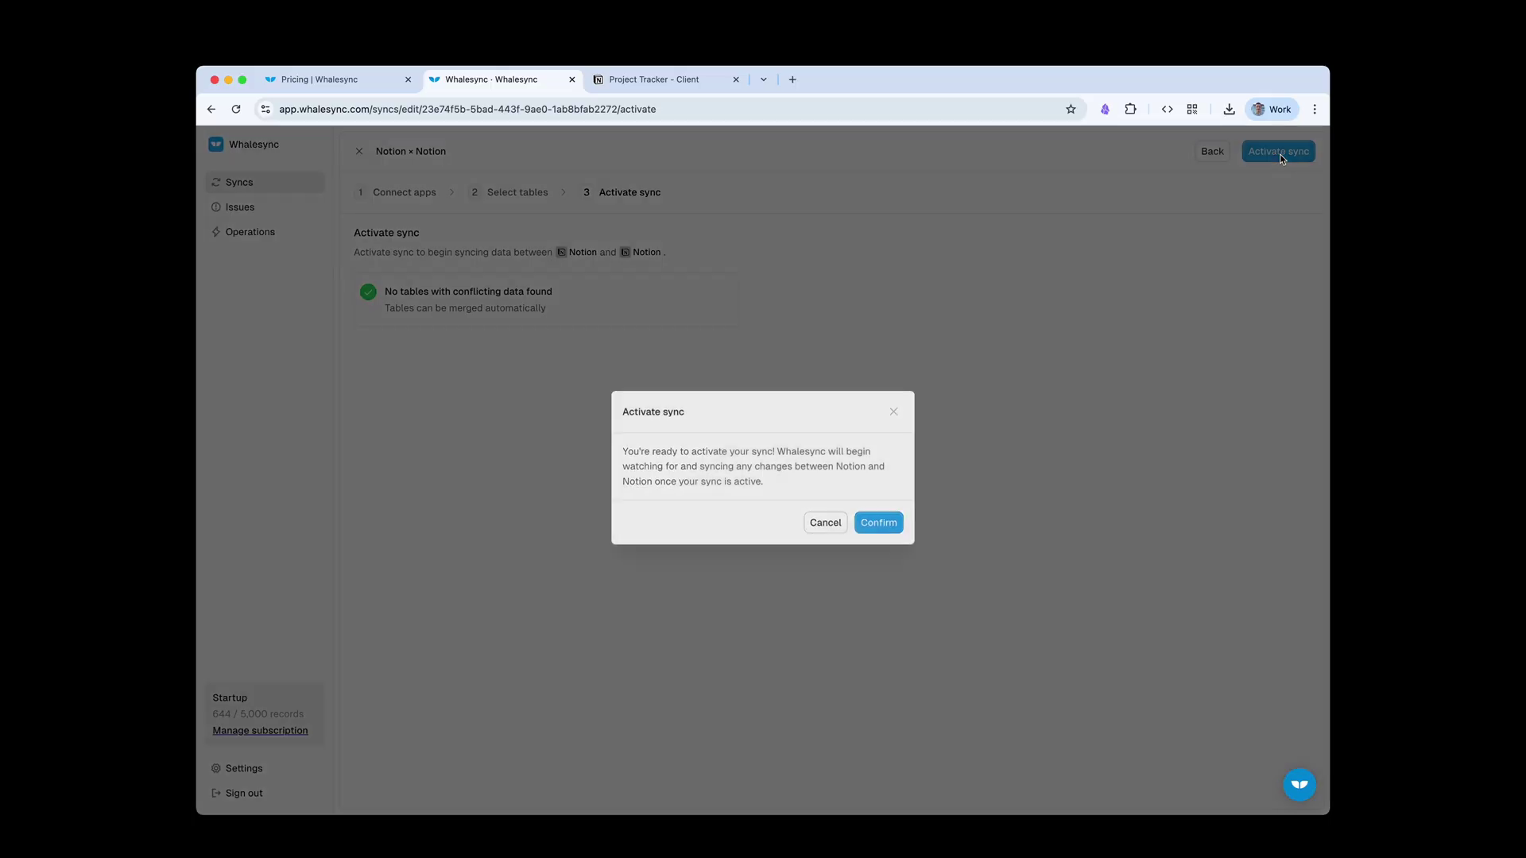
{"action": "left_click", "coordinate": [889, 530]}
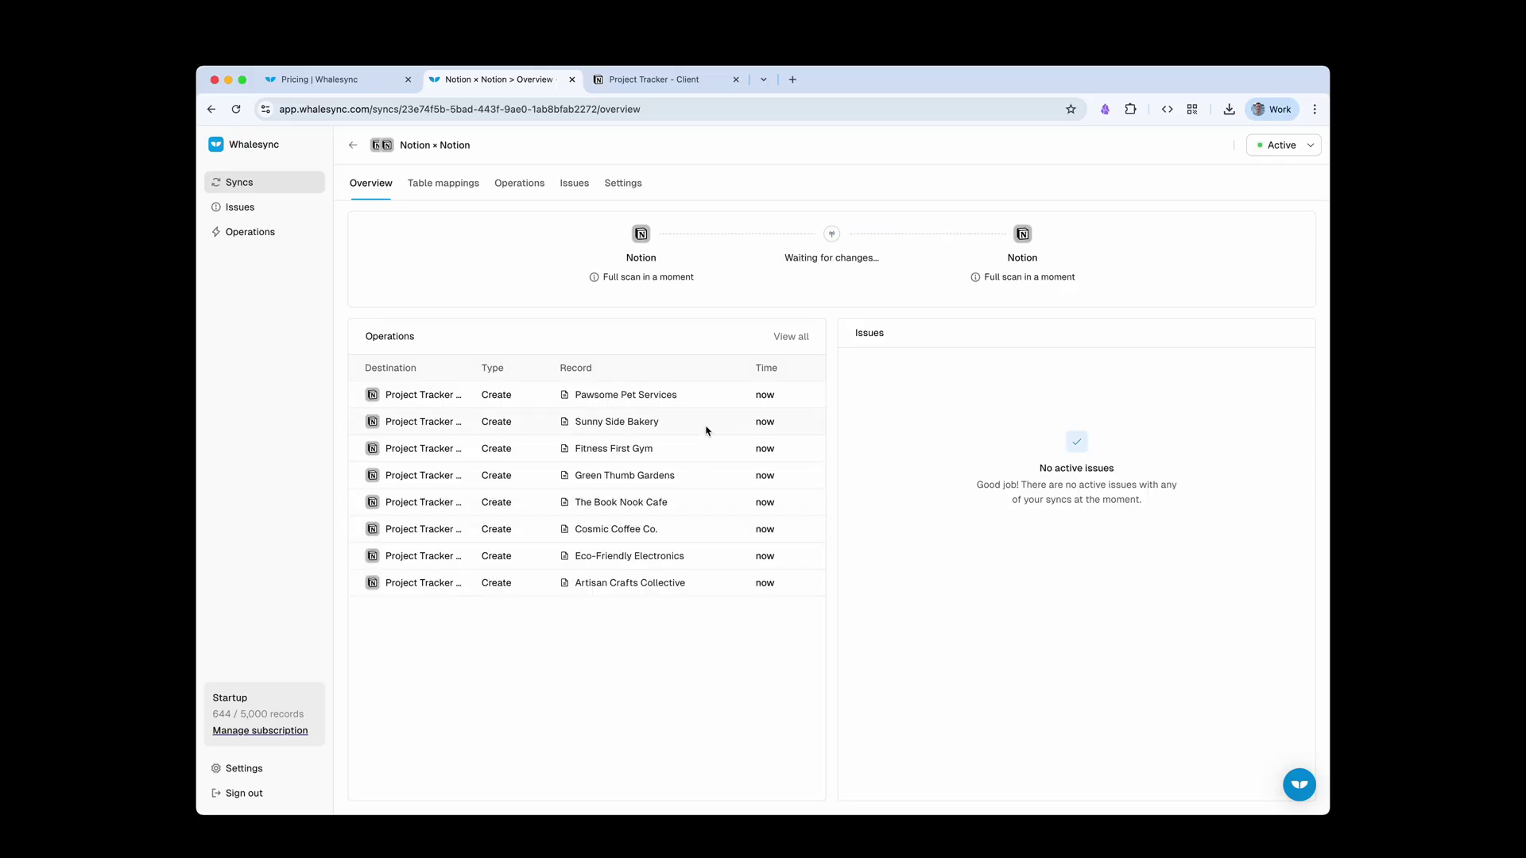
Step: Examine the synced records and columns of the Project Tracker - Client database in Notion
{"action": "left_click", "coordinate": [665, 82]}
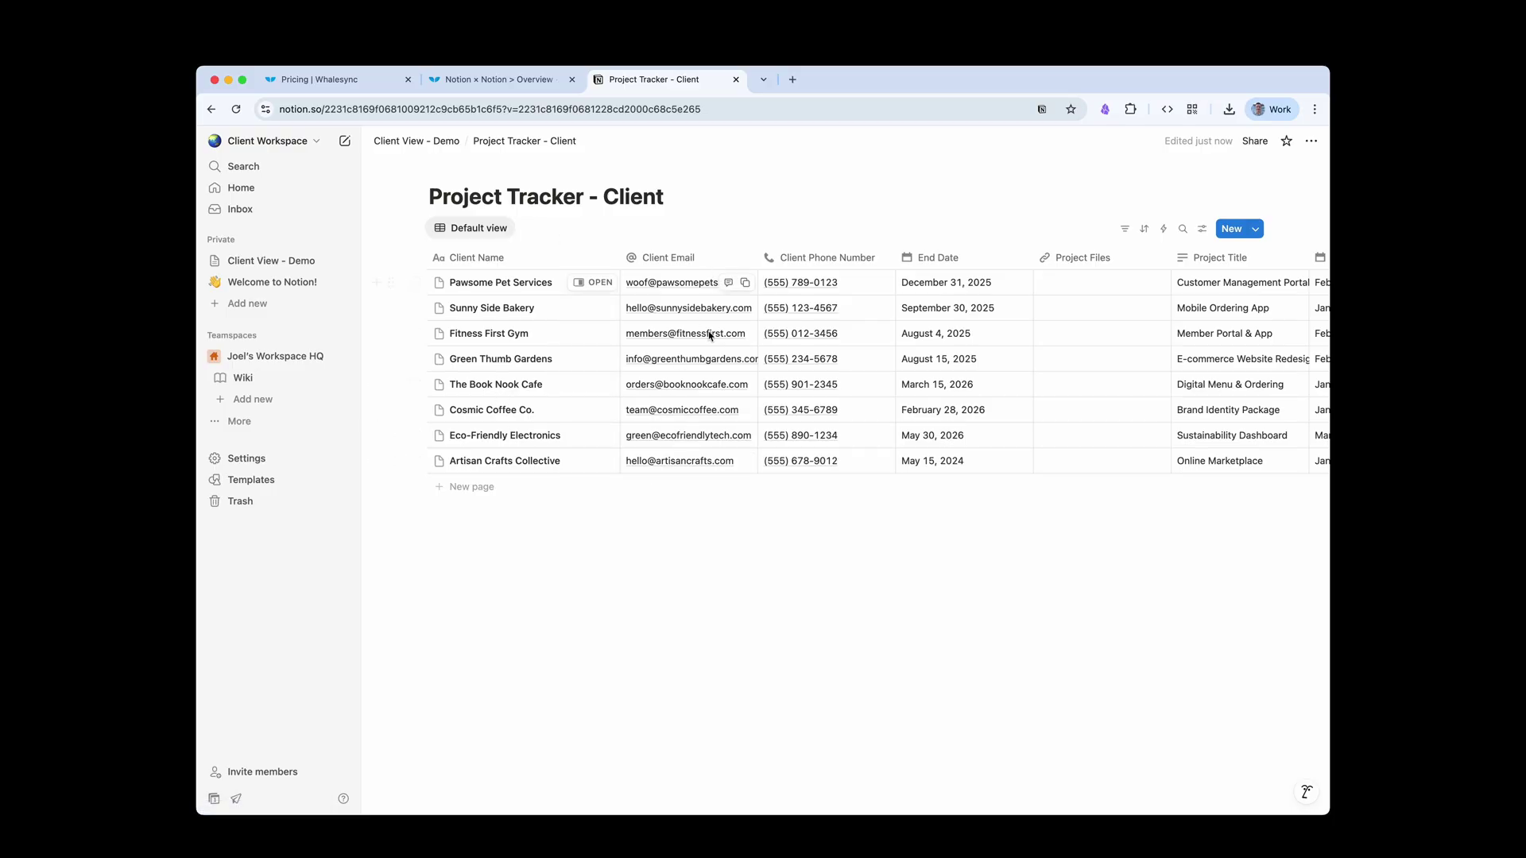
{"action": "scroll", "coordinate": [1000, 406], "scroll_direction": "right", "scroll_amount": 5}
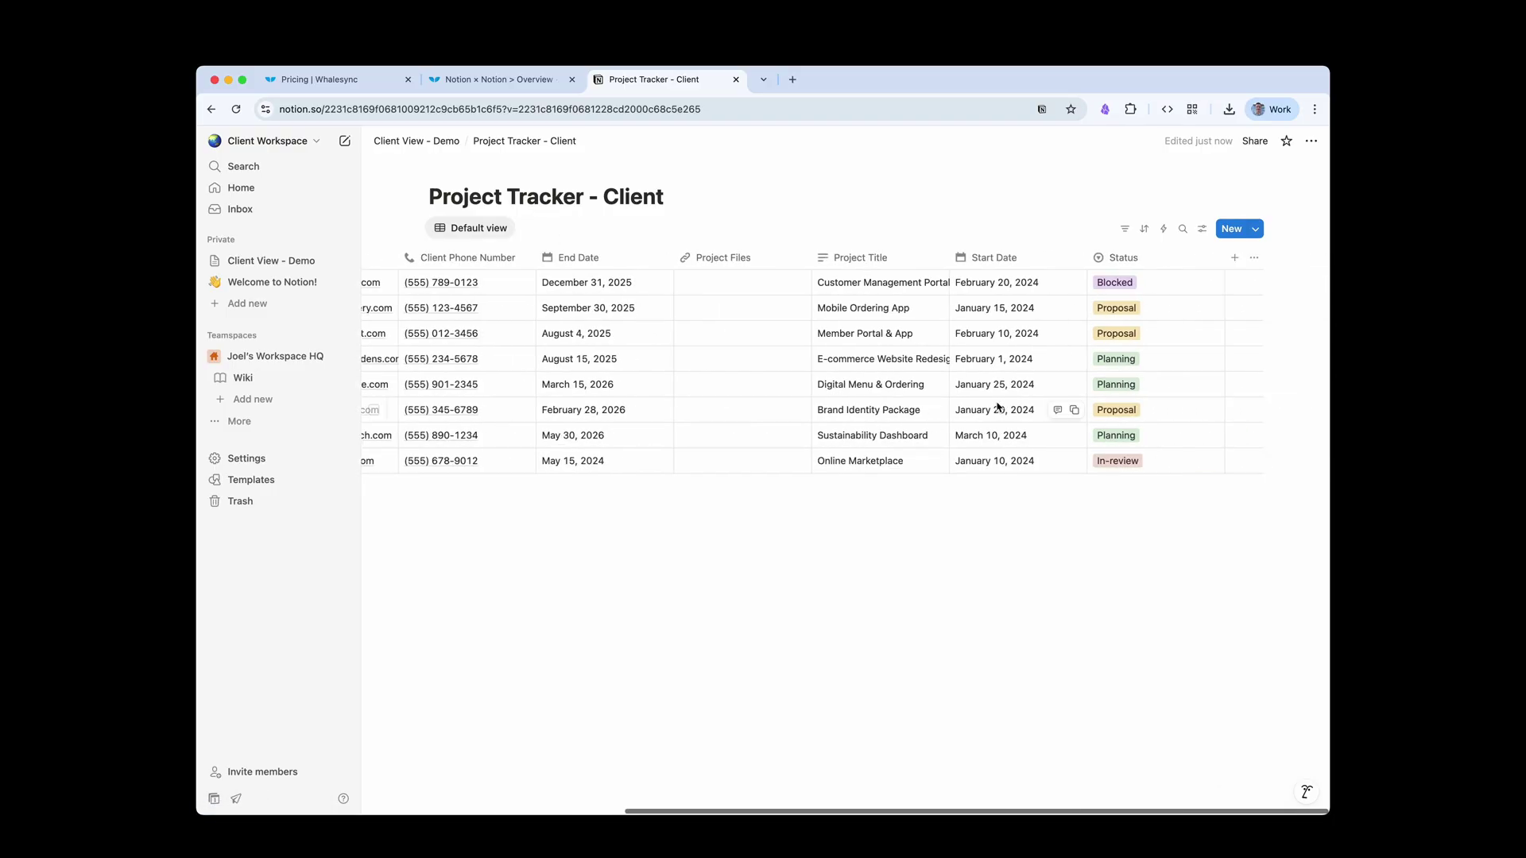
{"action": "scroll", "coordinate": [994, 409], "scroll_direction": "left", "scroll_amount": 5}
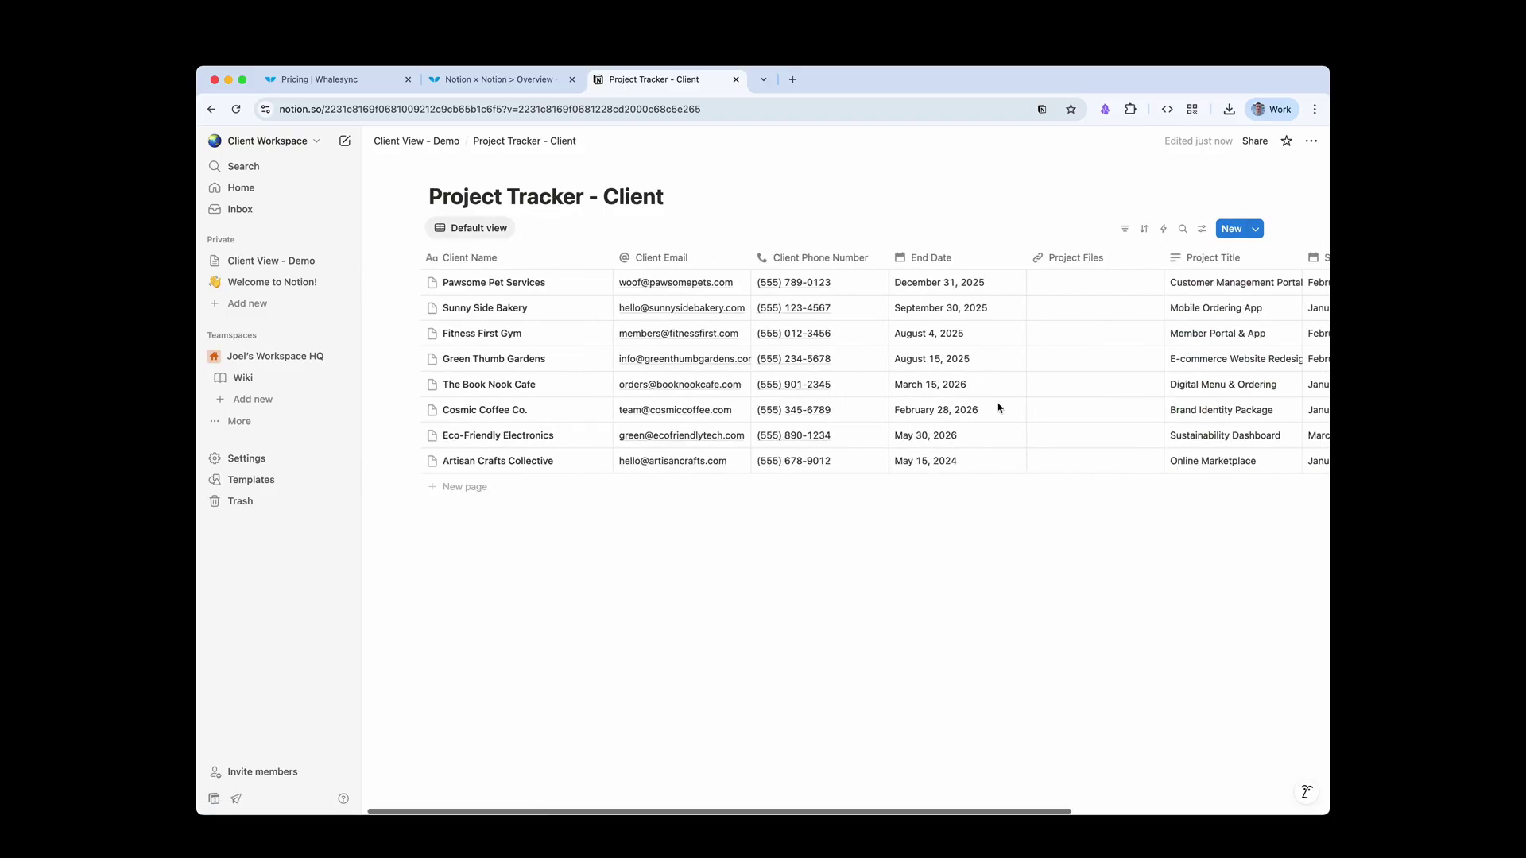
Step: Open the Project Tracker - Private database in the private workspace and review its records and columns
{"action": "left_click", "coordinate": [293, 141]}
{"action": "left_click", "coordinate": [279, 275]}
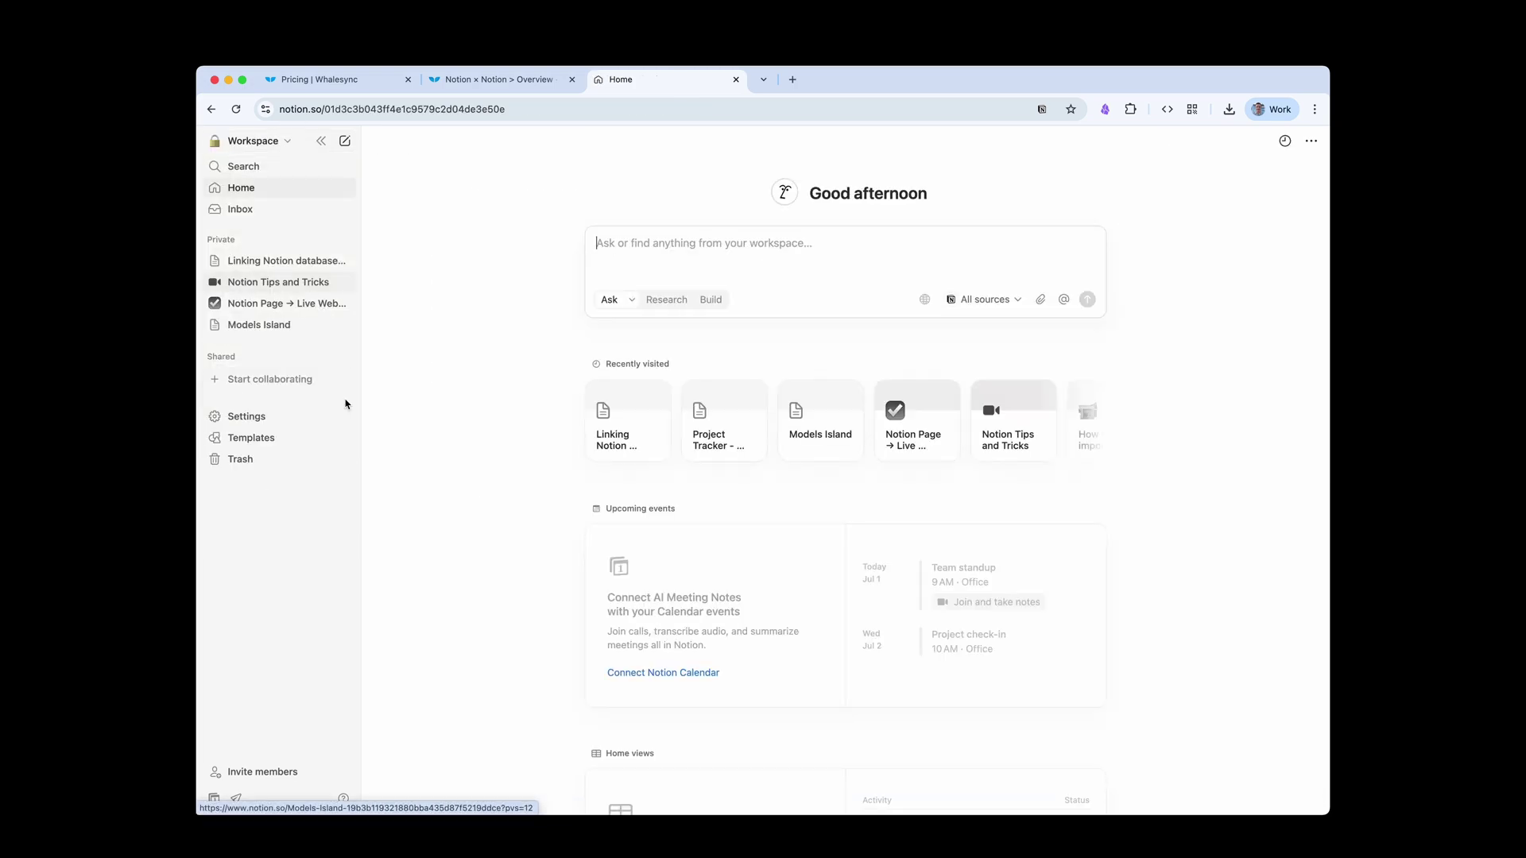
{"action": "left_click", "coordinate": [267, 259]}
{"action": "left_click", "coordinate": [746, 326]}
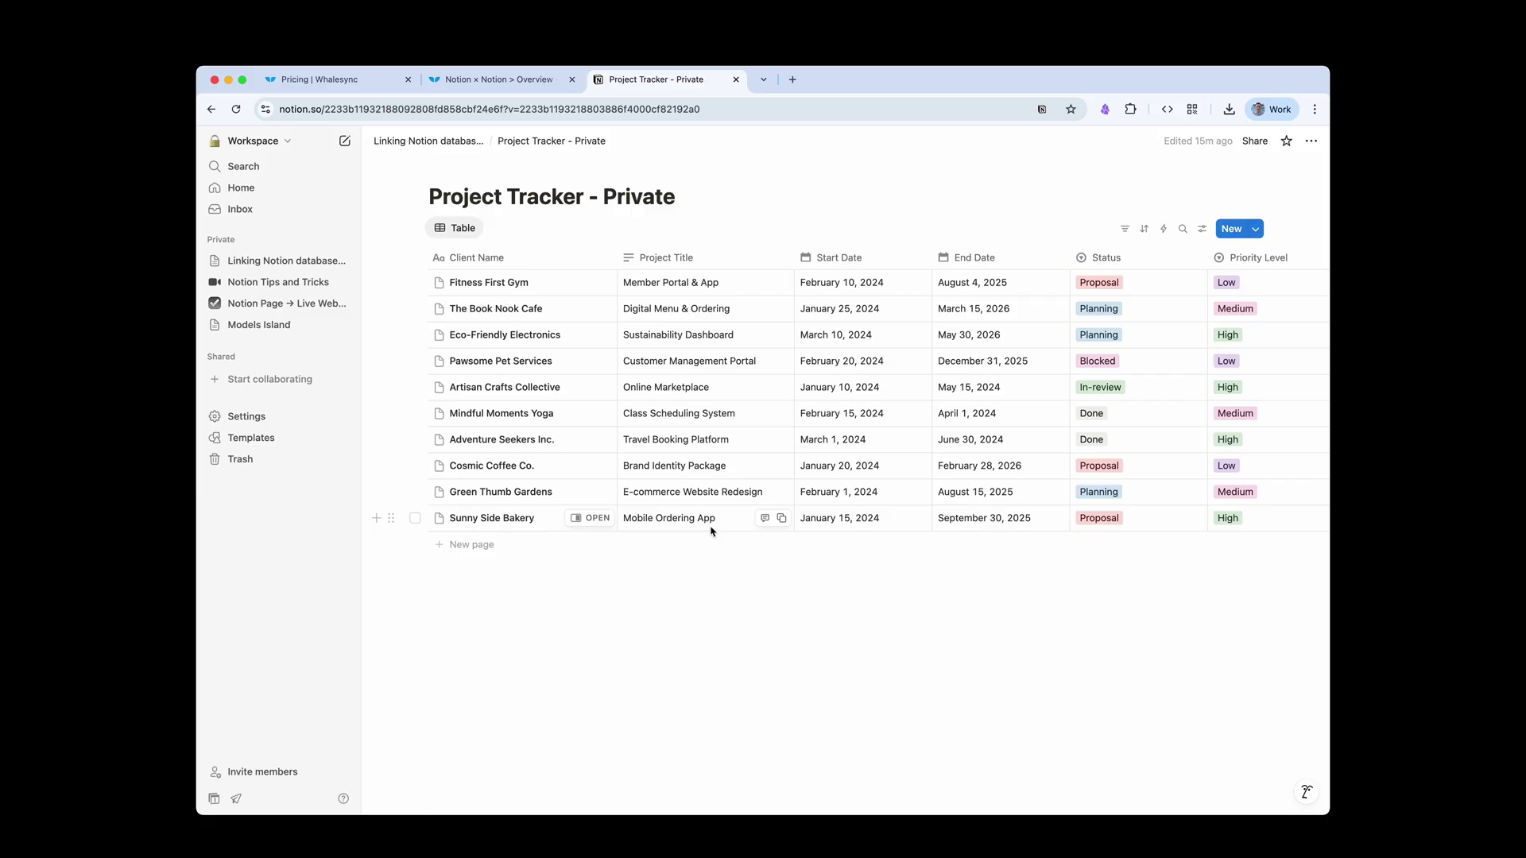
{"action": "scroll", "coordinate": [914, 518], "scroll_direction": "right", "scroll_amount": 10}
{"action": "scroll", "coordinate": [920, 518], "scroll_direction": "right", "scroll_amount": 3}
{"action": "scroll", "coordinate": [916, 520], "scroll_direction": "left", "scroll_amount": 15}
Step: Return to the Project Tracker - Client database in Client Workspace and compare its records and Status values
{"action": "left_click", "coordinate": [269, 143]}
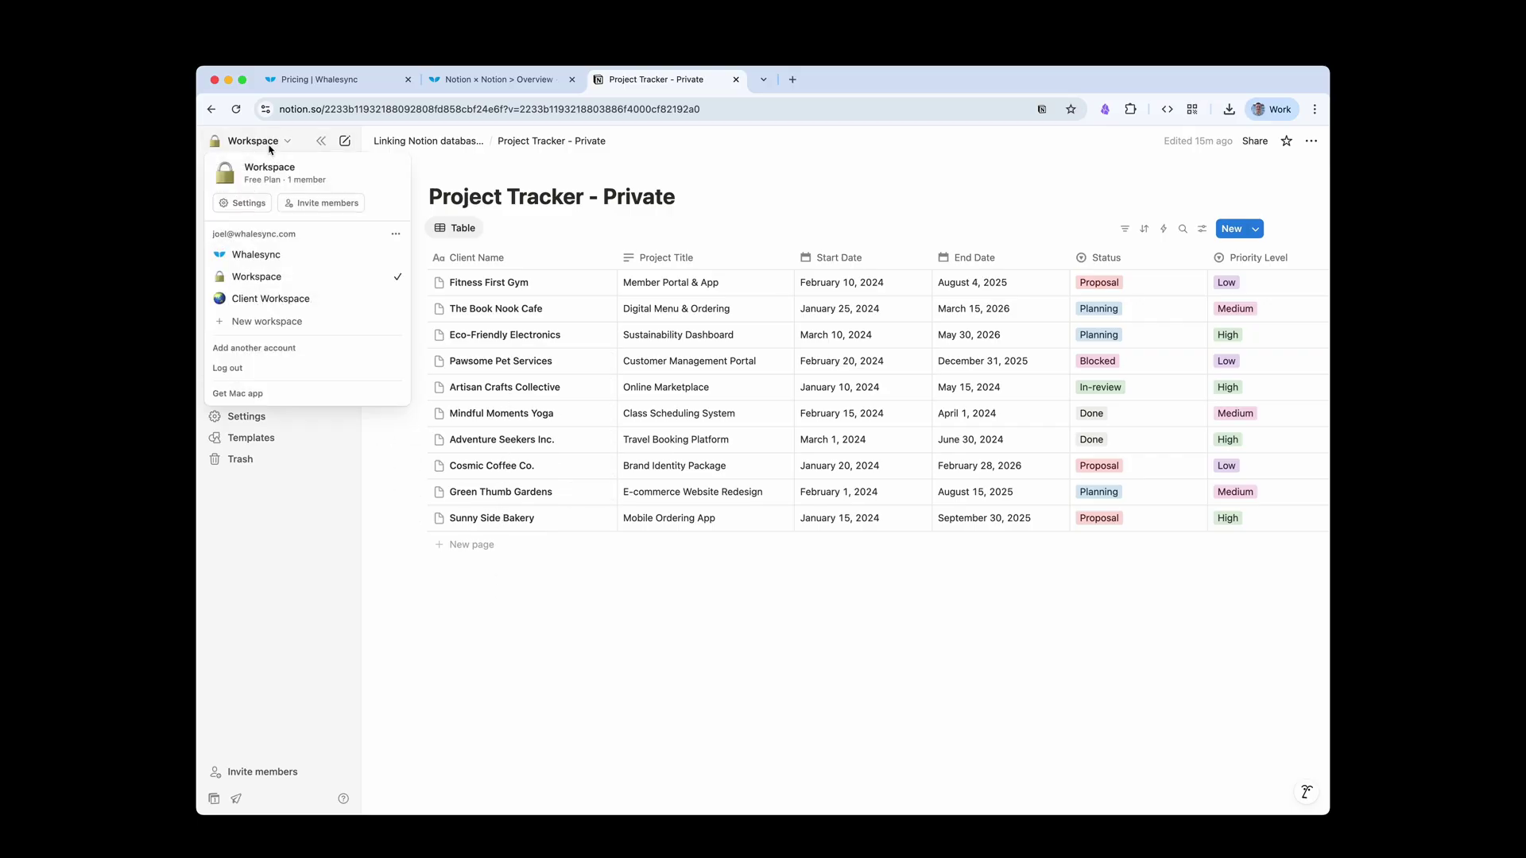
{"action": "left_click", "coordinate": [256, 296]}
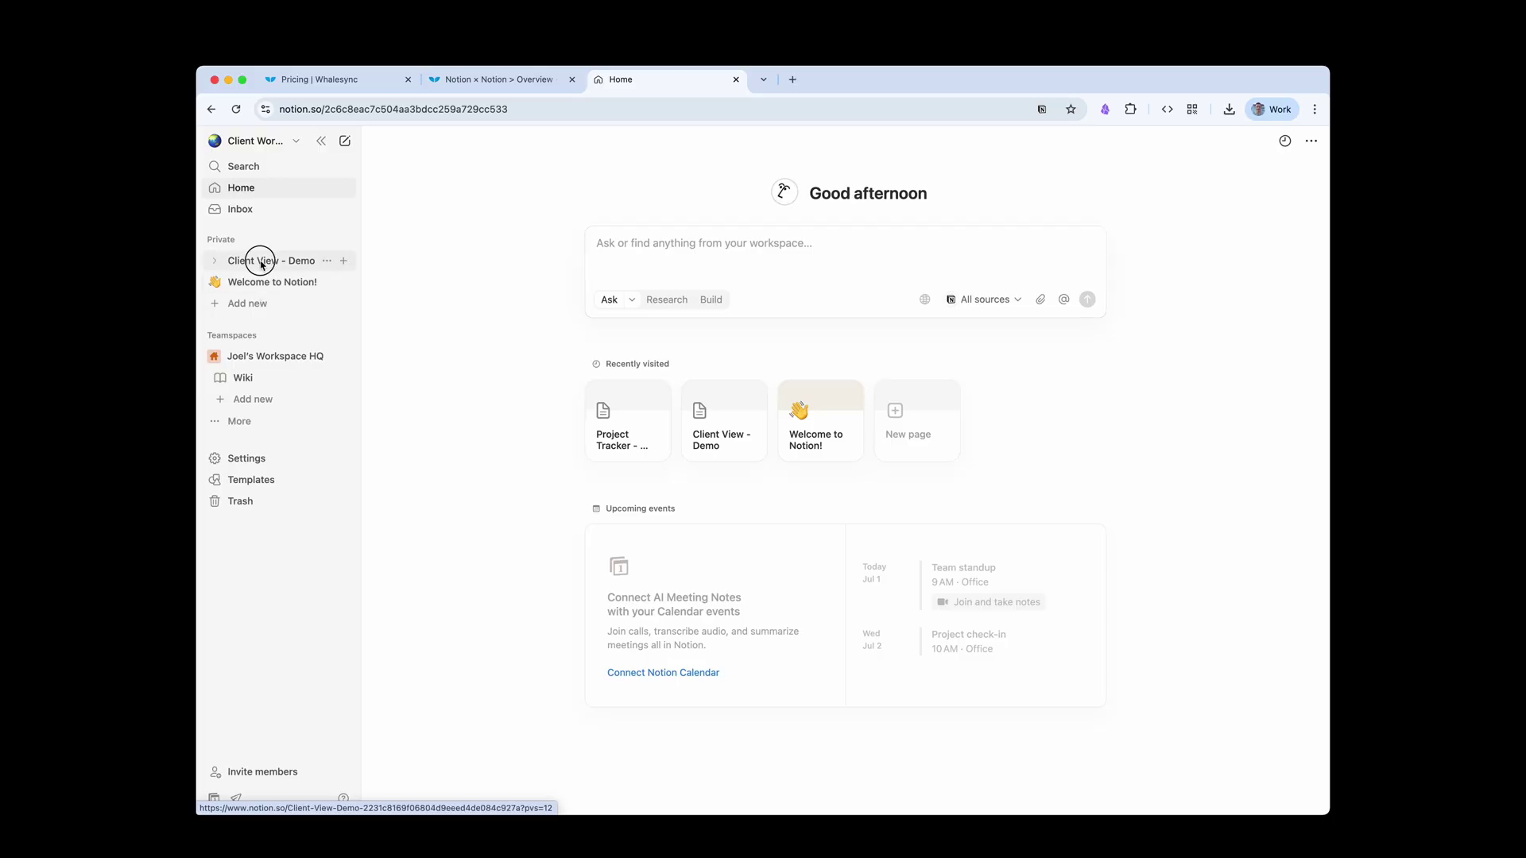
{"action": "left_click", "coordinate": [261, 262]}
{"action": "left_click", "coordinate": [703, 313]}
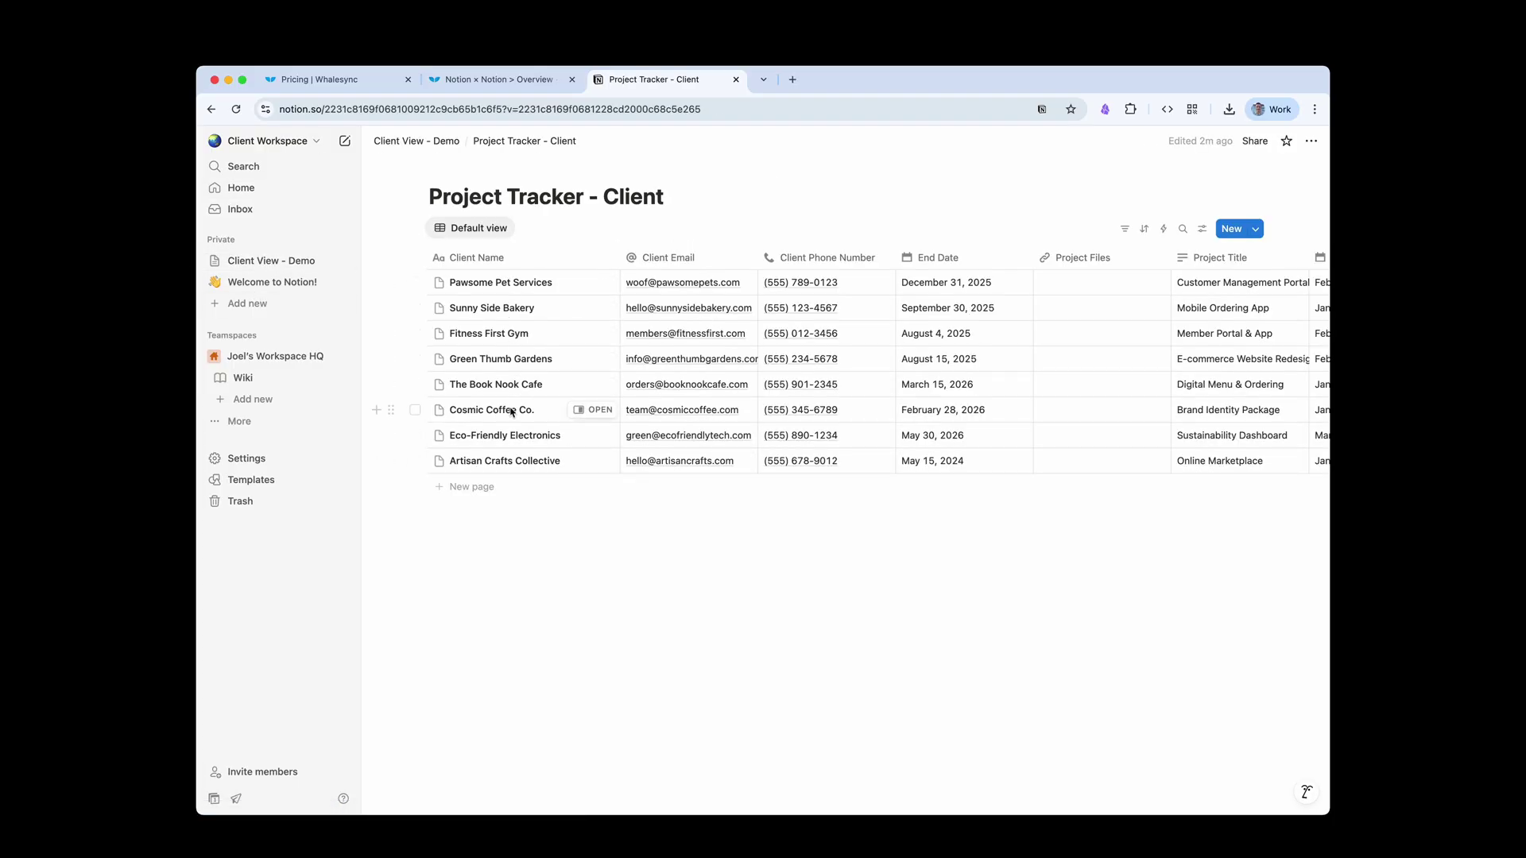
{"action": "scroll", "coordinate": [843, 453], "scroll_direction": "right", "scroll_amount": 8}
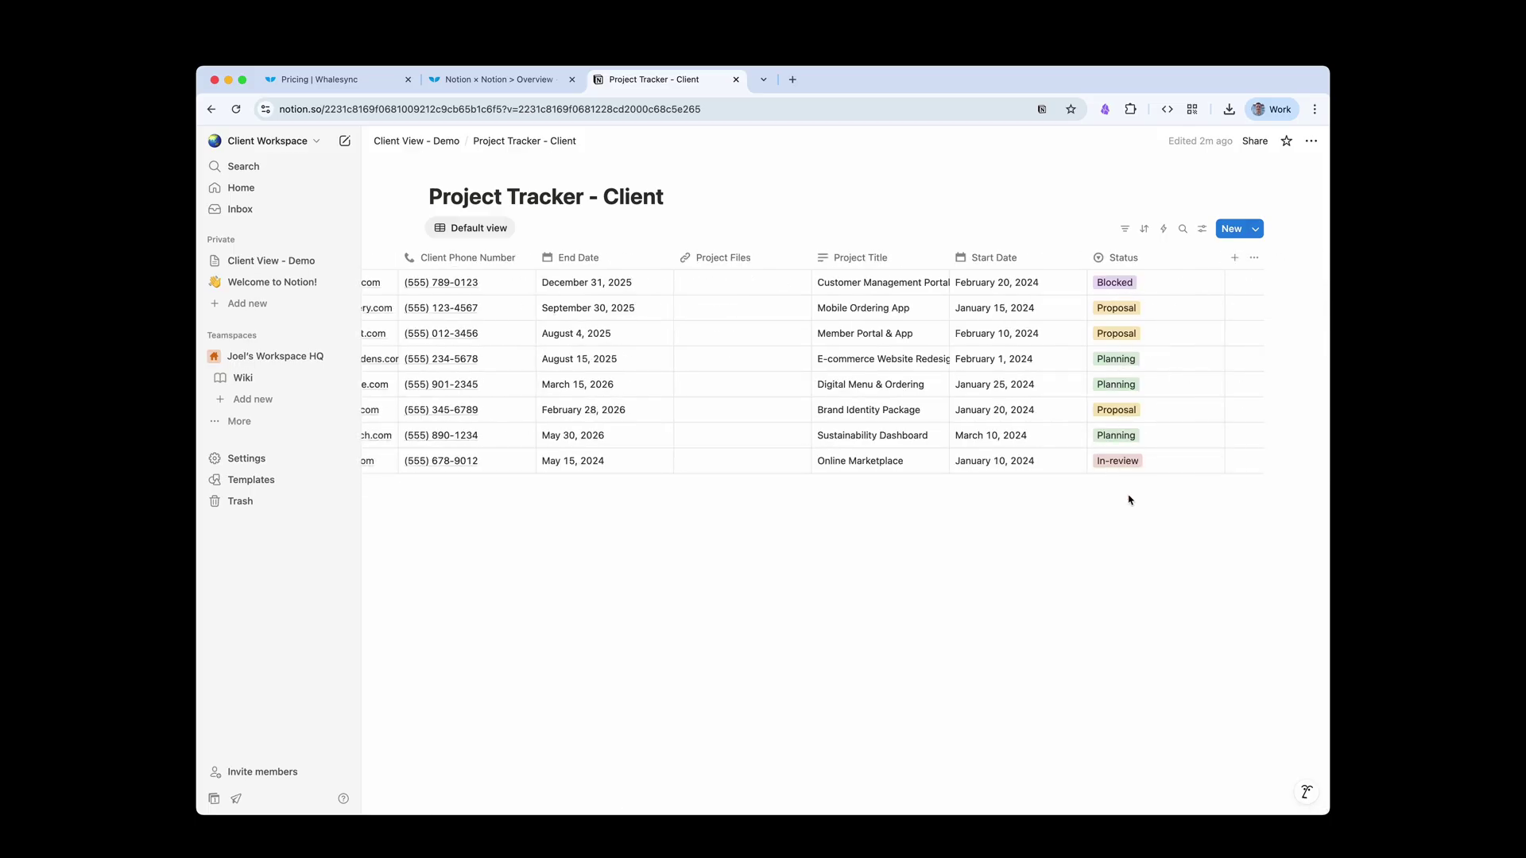
{"action": "scroll", "coordinate": [993, 458], "scroll_direction": "left", "scroll_amount": 8}
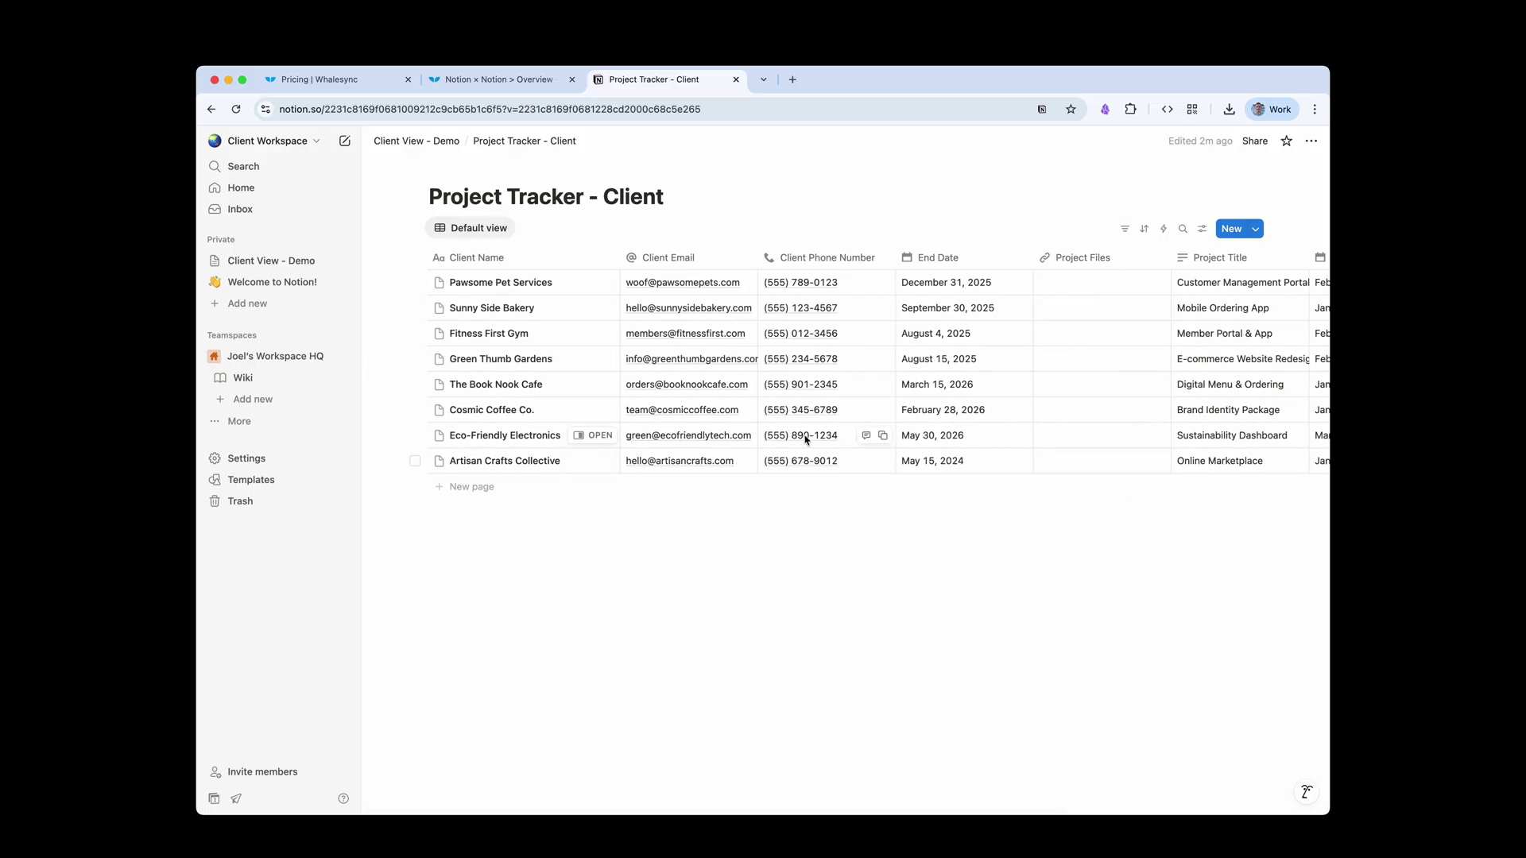
Step: Change the last digit of the Pawsome Pet Services record's Client Phone Number to 5 in the client database
{"action": "left_click", "coordinate": [841, 284]}
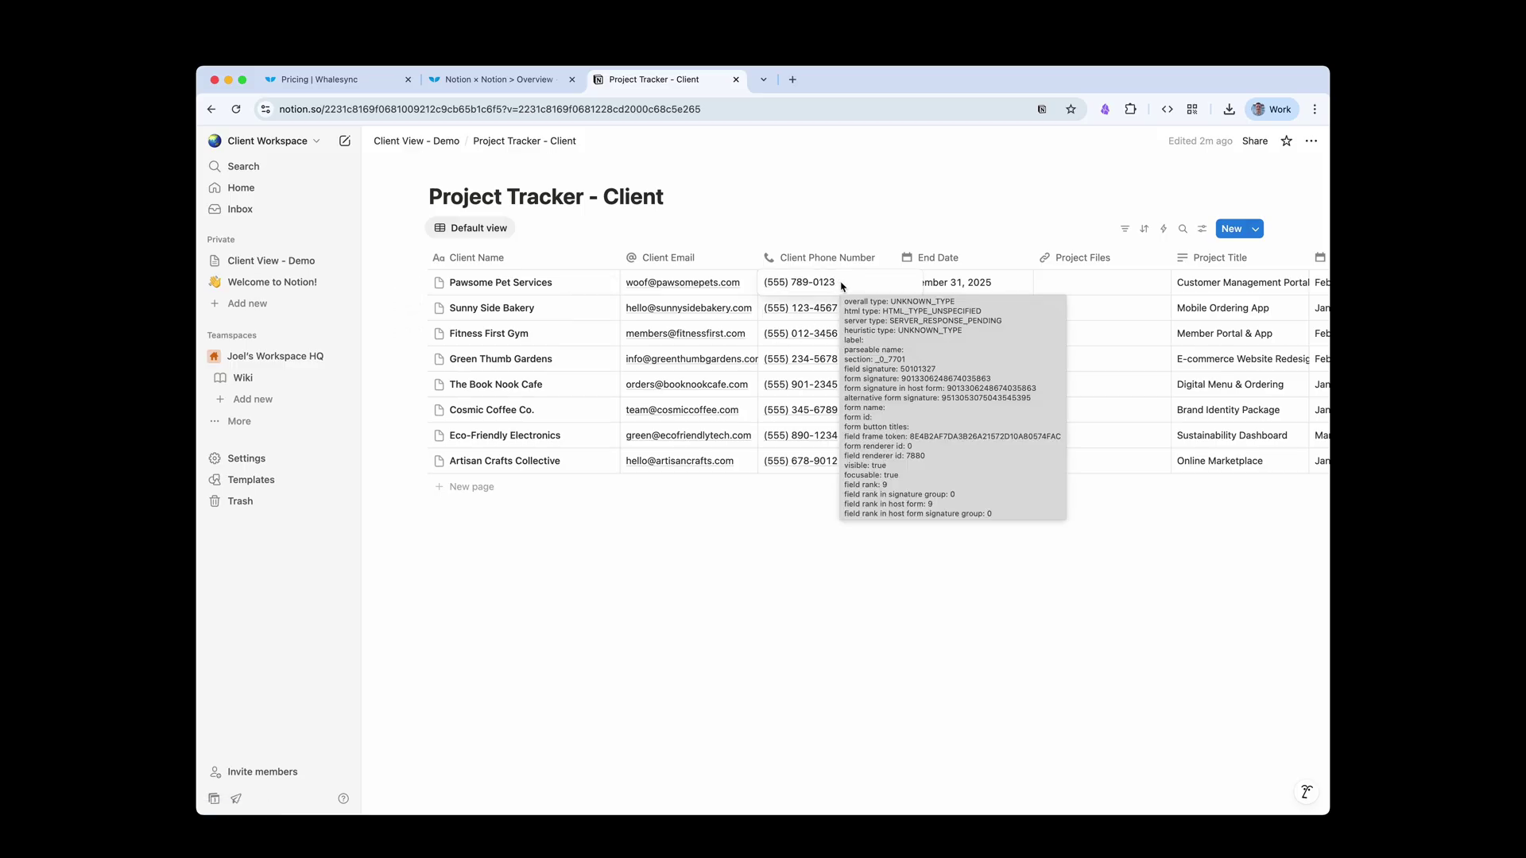
{"action": "key", "text": "BackSpace"}
{"action": "key", "text": "Return"}
{"action": "left_click", "coordinate": [848, 569]}
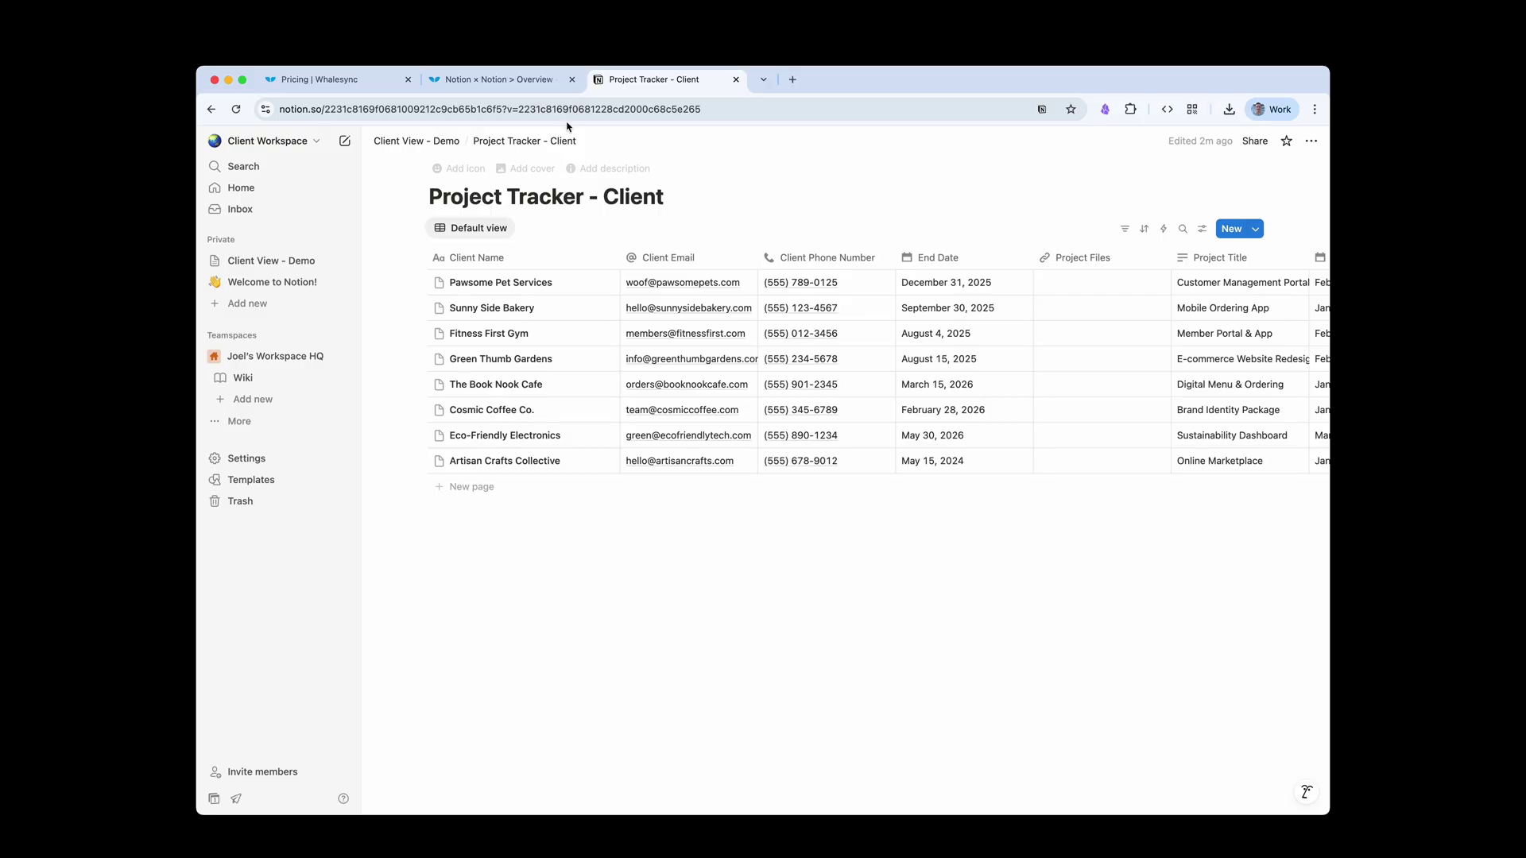
Step: Check the sync's operations in Whalesync and the Pawsome Pet Services phone number in Notion's Project Tracker - Private database
{"action": "left_click", "coordinate": [499, 79]}
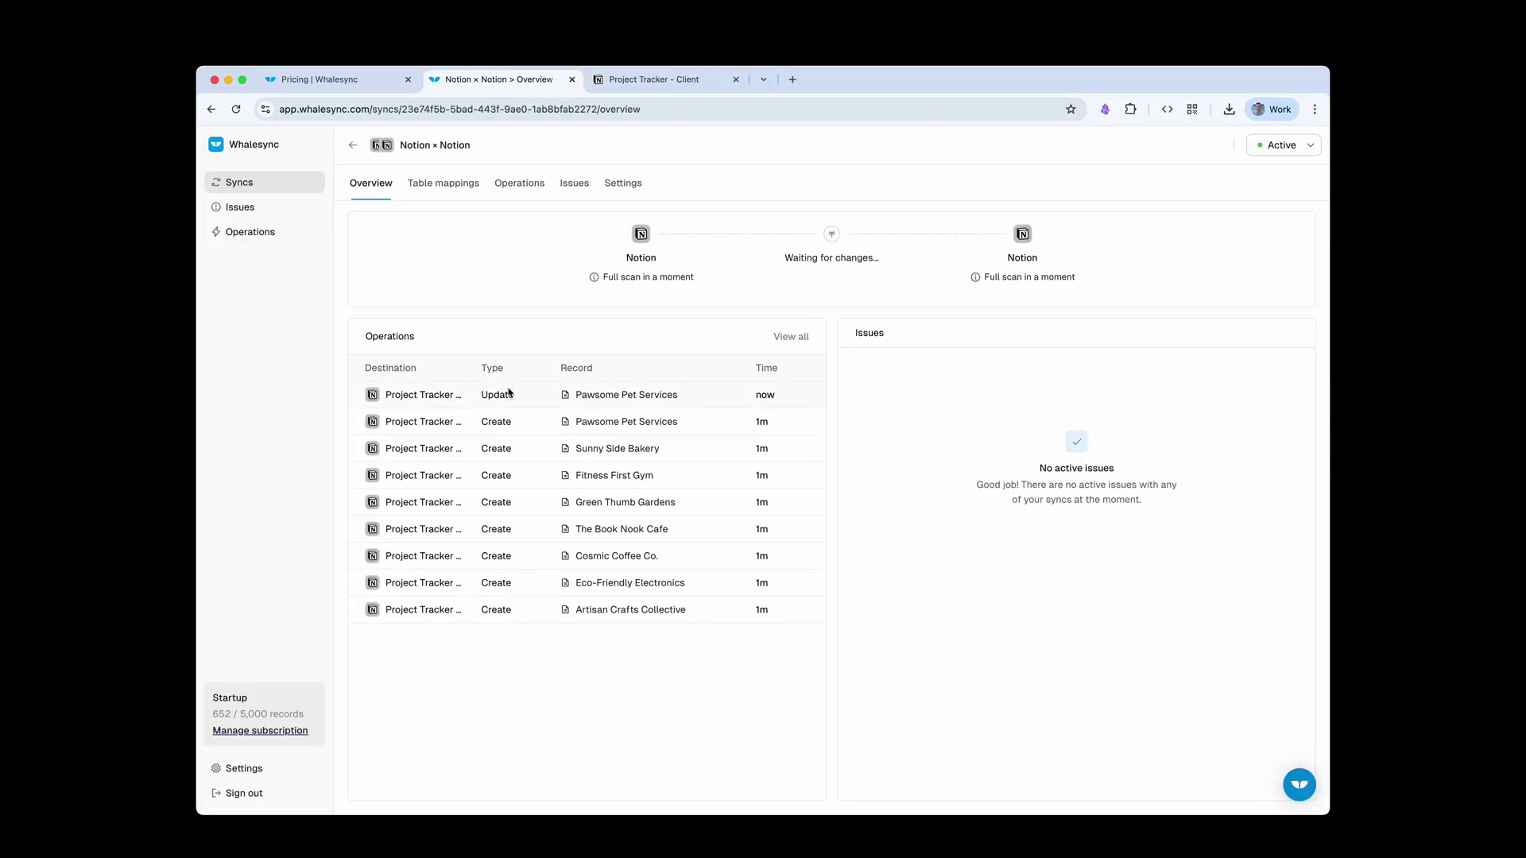
{"action": "left_click", "coordinate": [628, 79]}
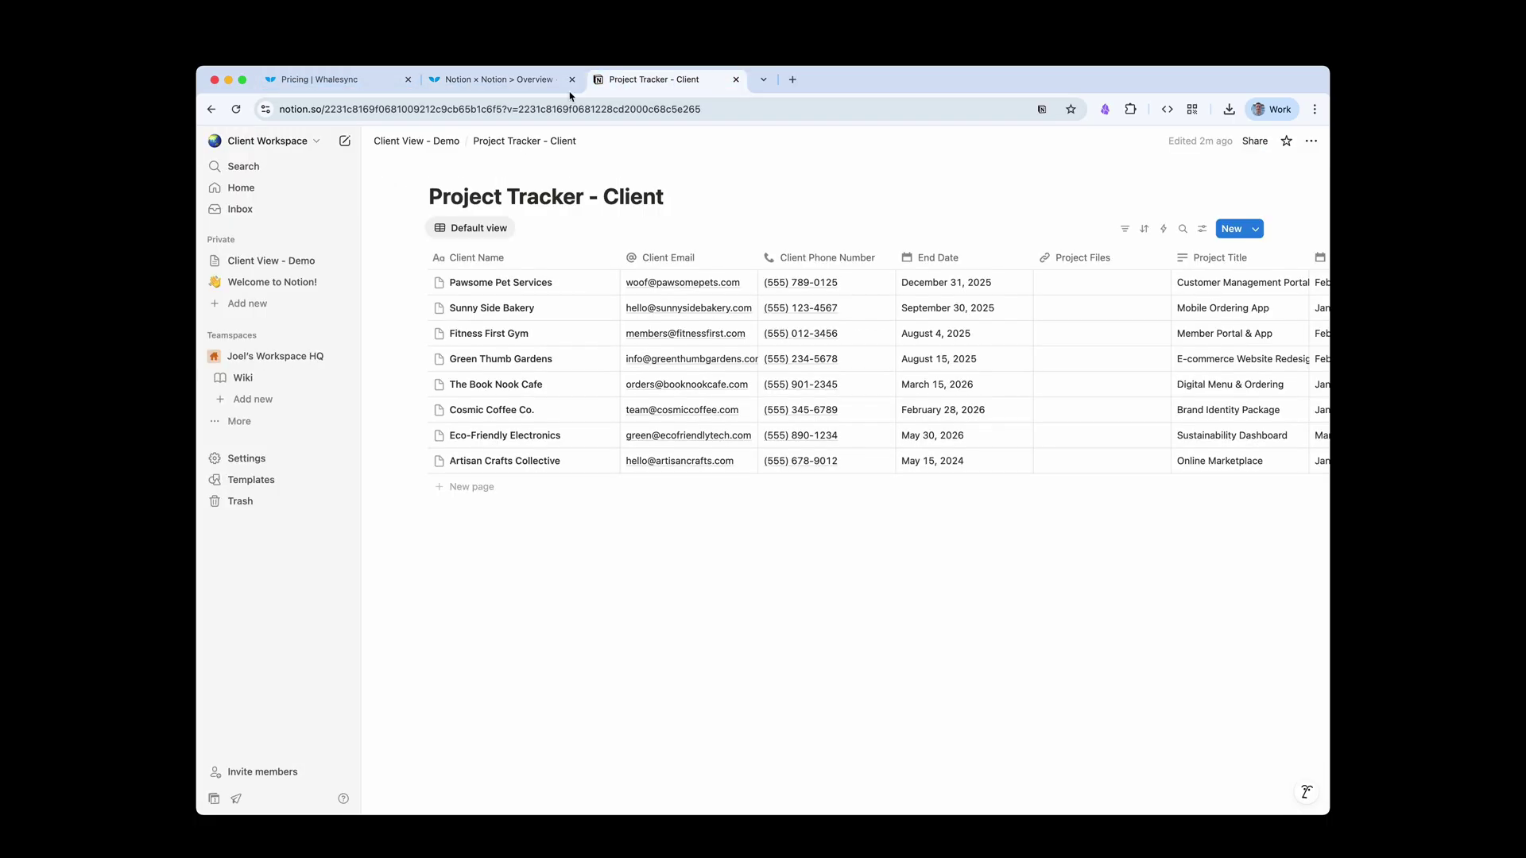
{"action": "left_click", "coordinate": [271, 142]}
{"action": "left_click", "coordinate": [268, 277]}
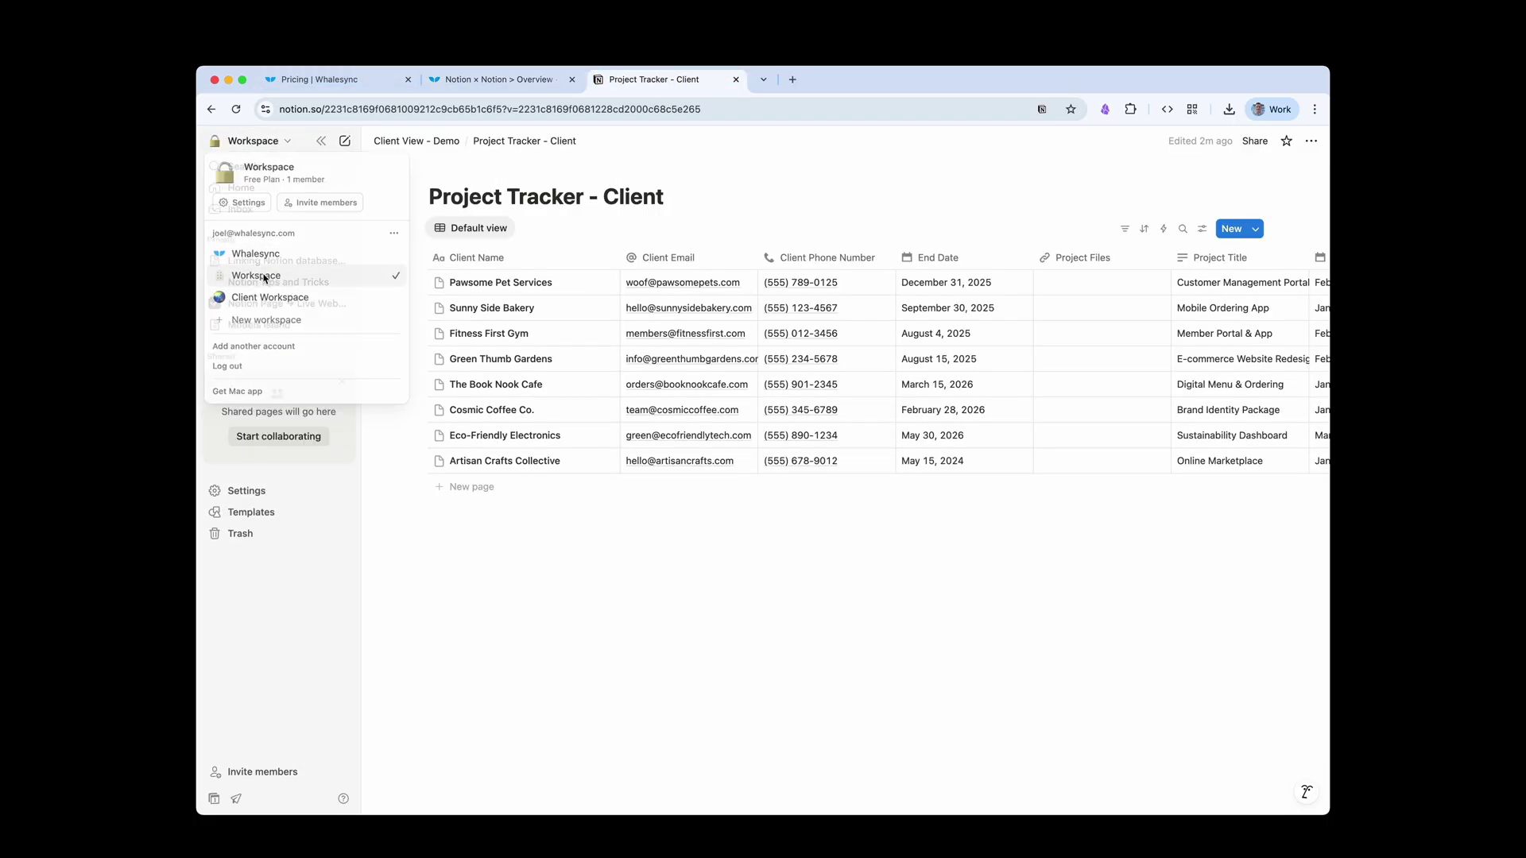
{"action": "left_click", "coordinate": [282, 261]}
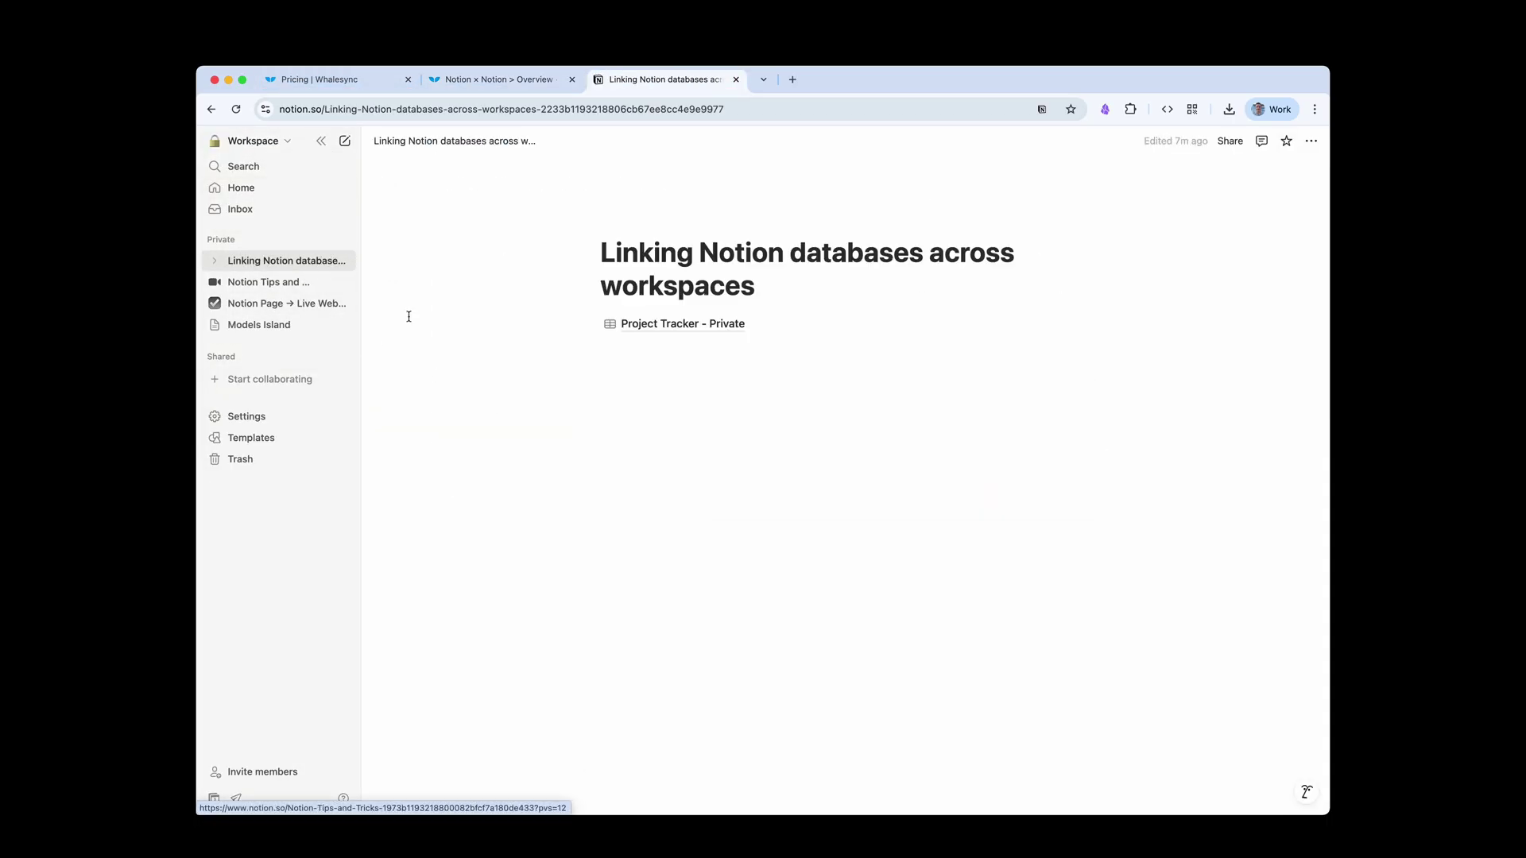
{"action": "left_click", "coordinate": [652, 321]}
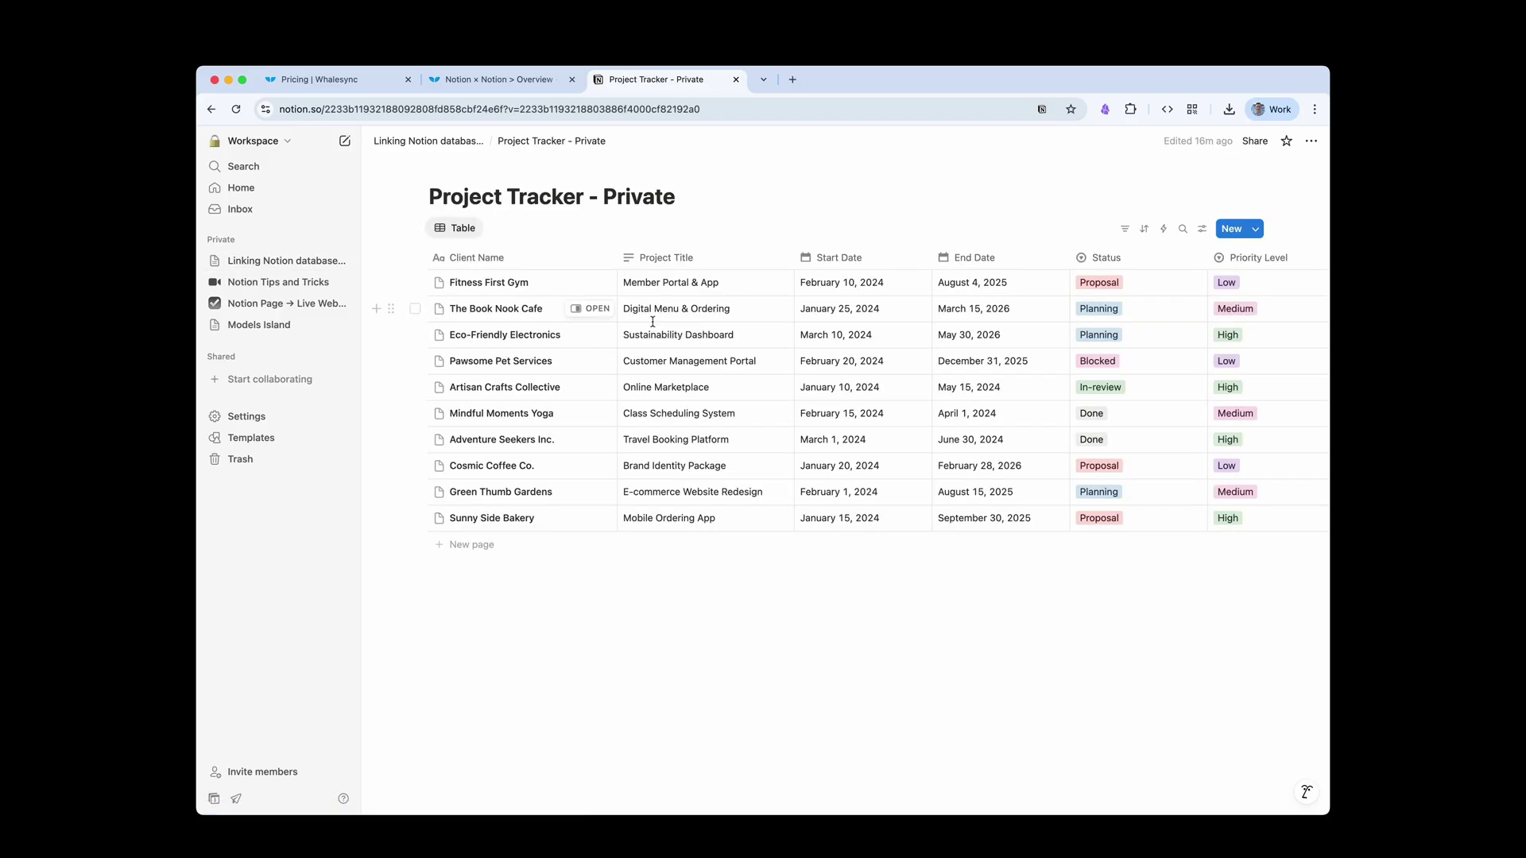
{"action": "scroll", "coordinate": [735, 417], "scroll_direction": "right", "scroll_amount": 10}
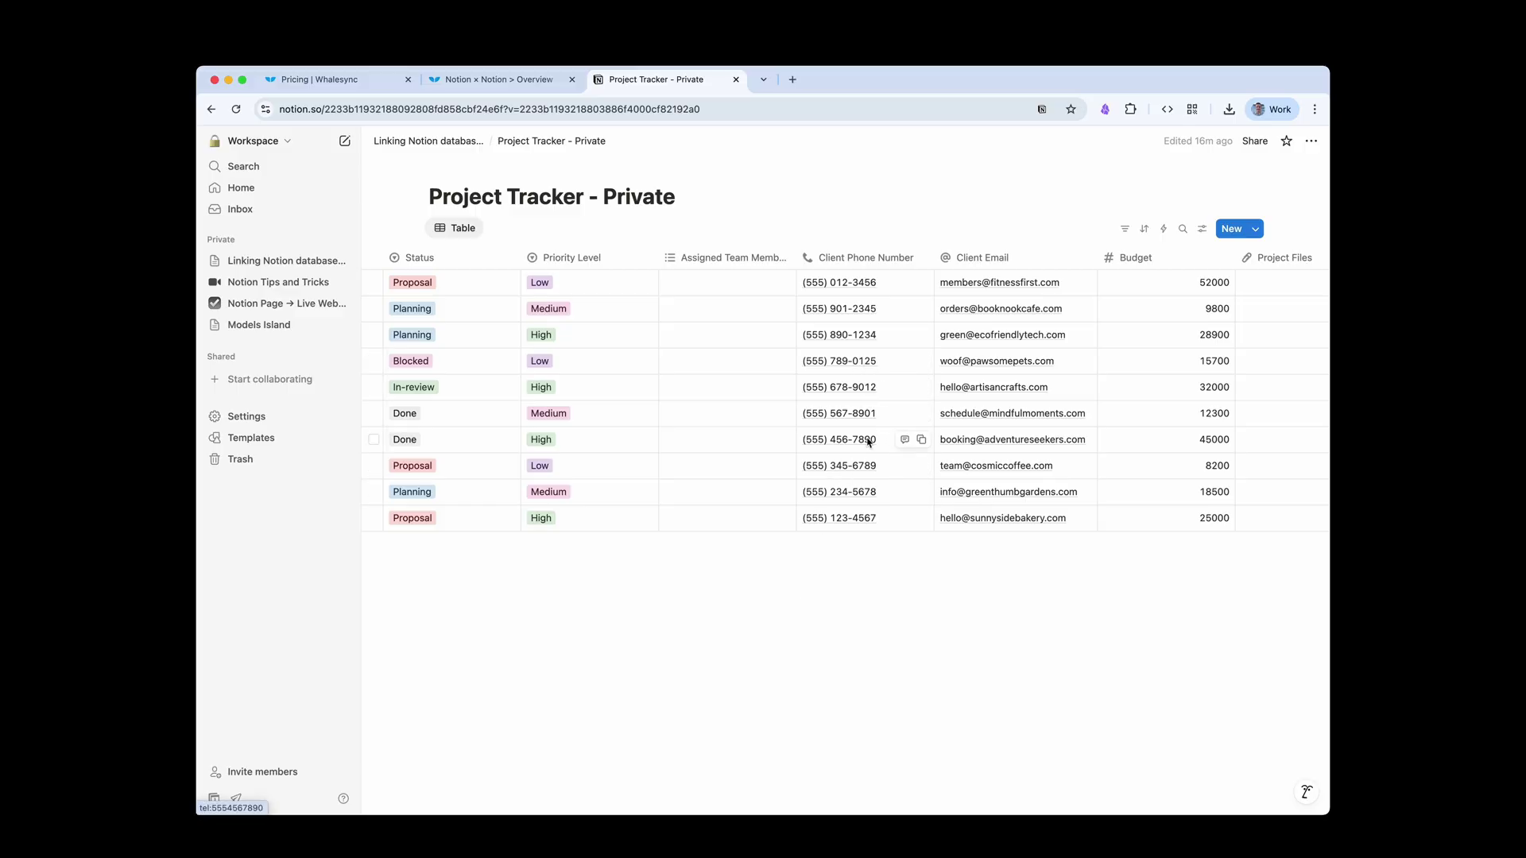
{"action": "scroll", "coordinate": [878, 445], "scroll_direction": "left", "scroll_amount": 10}
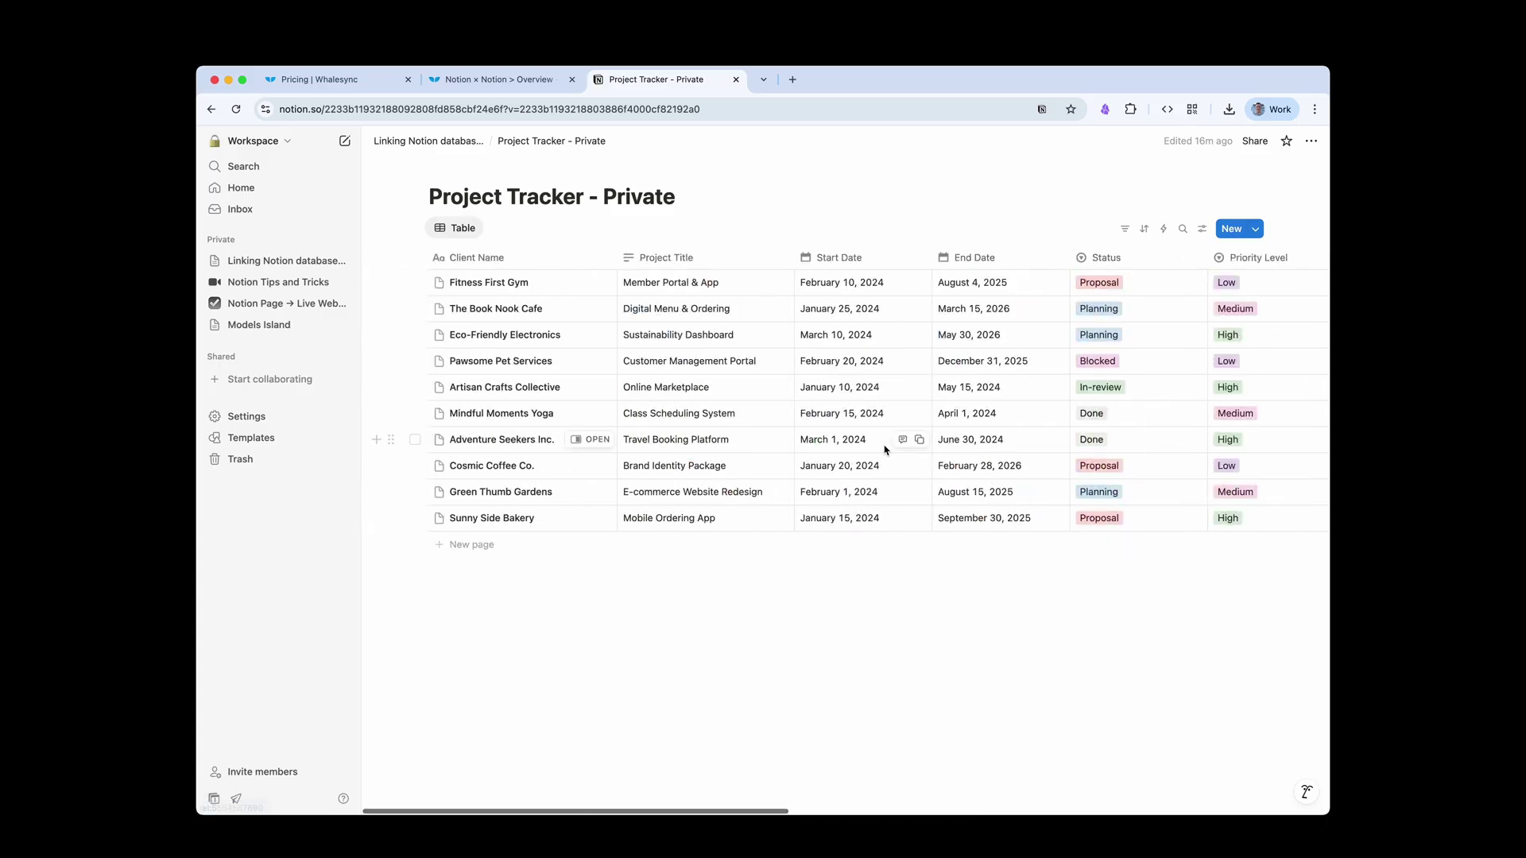
Step: Set the End Date of Pawsome Pet Services to December 1, 2025 in the private database
{"action": "left_click", "coordinate": [964, 364]}
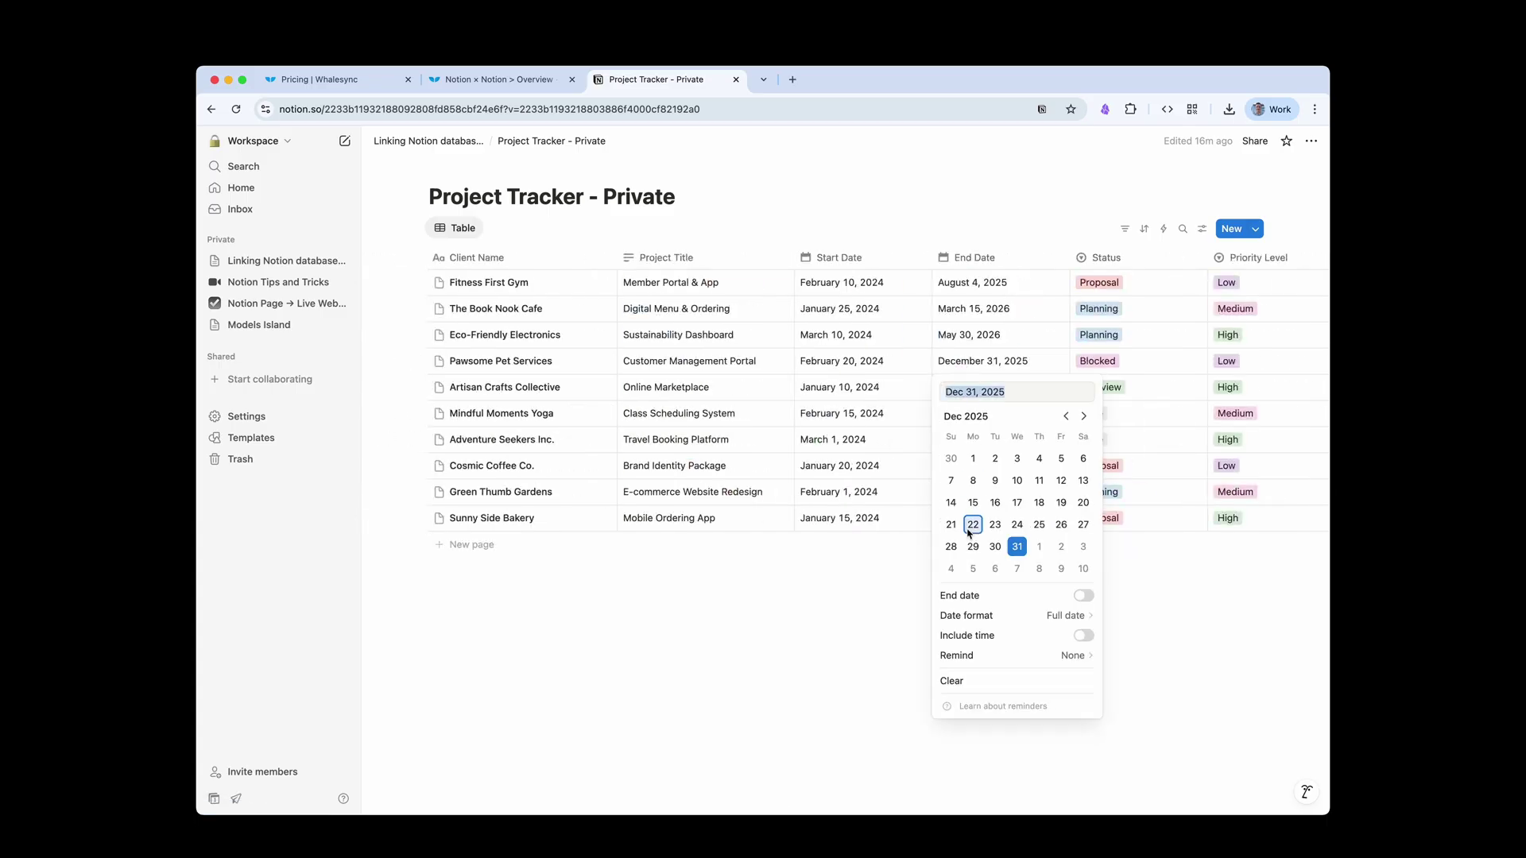
{"action": "left_click", "coordinate": [977, 460]}
{"action": "left_click", "coordinate": [871, 597]}
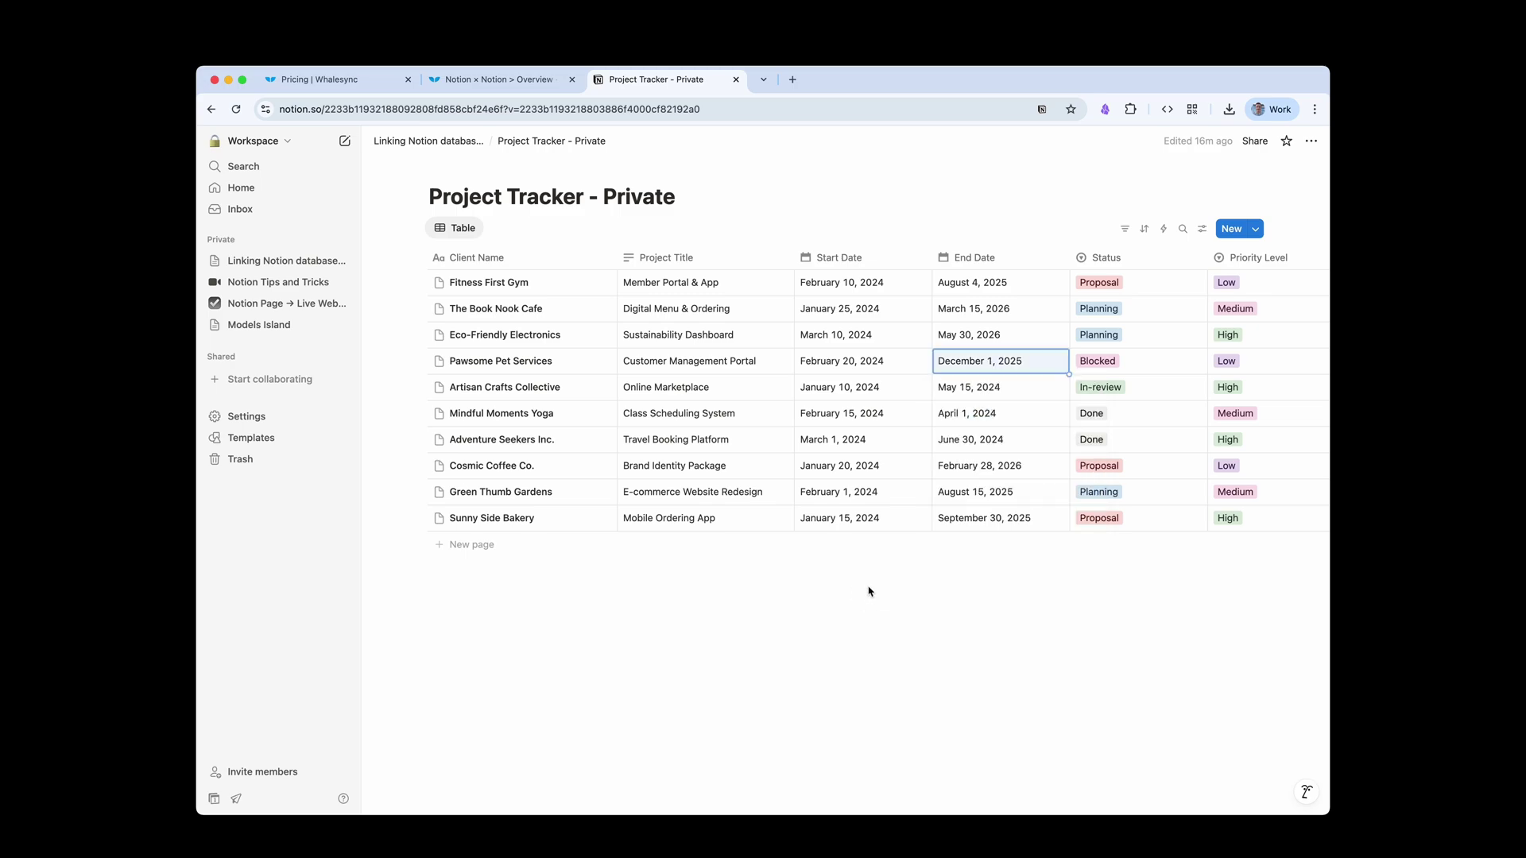
Step: Open the Project Tracker - Client database in Client Workspace and check the Pawsome Pet Services End Date
{"action": "left_click", "coordinate": [256, 142]}
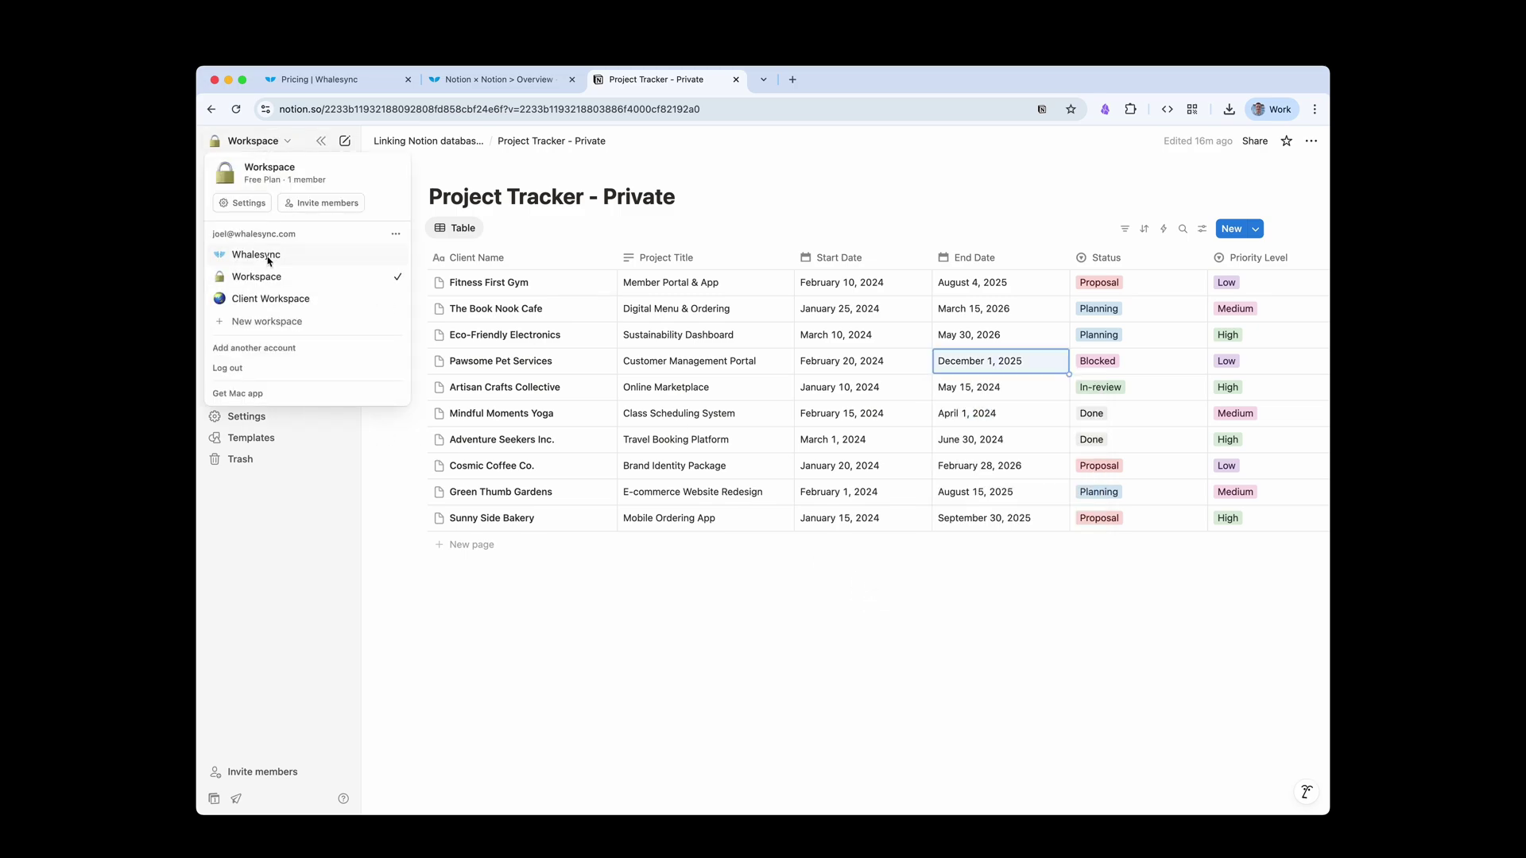
{"action": "left_click", "coordinate": [270, 299]}
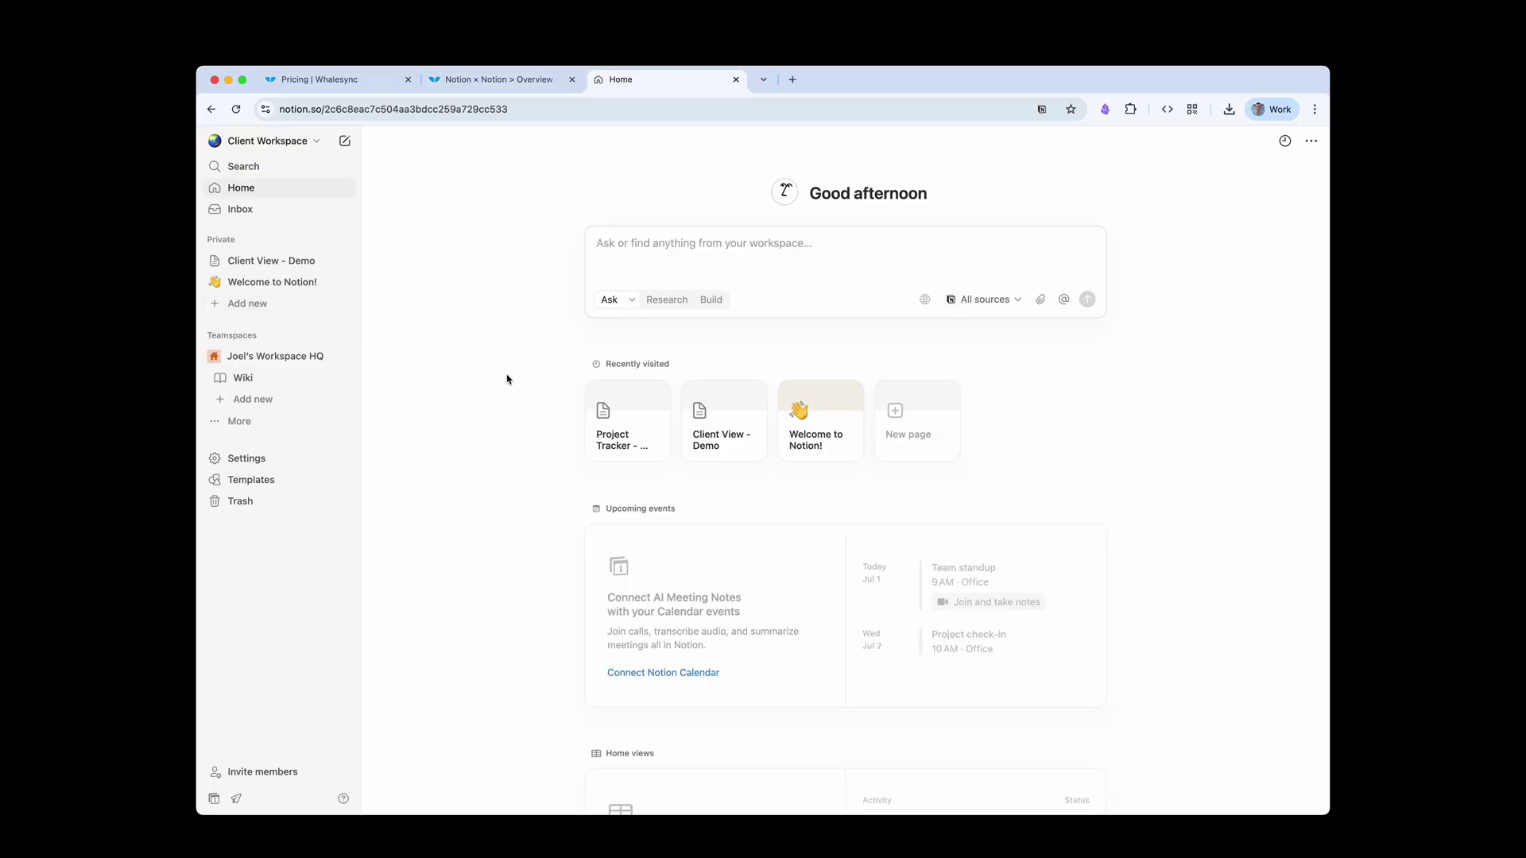
{"action": "left_click", "coordinate": [274, 260]}
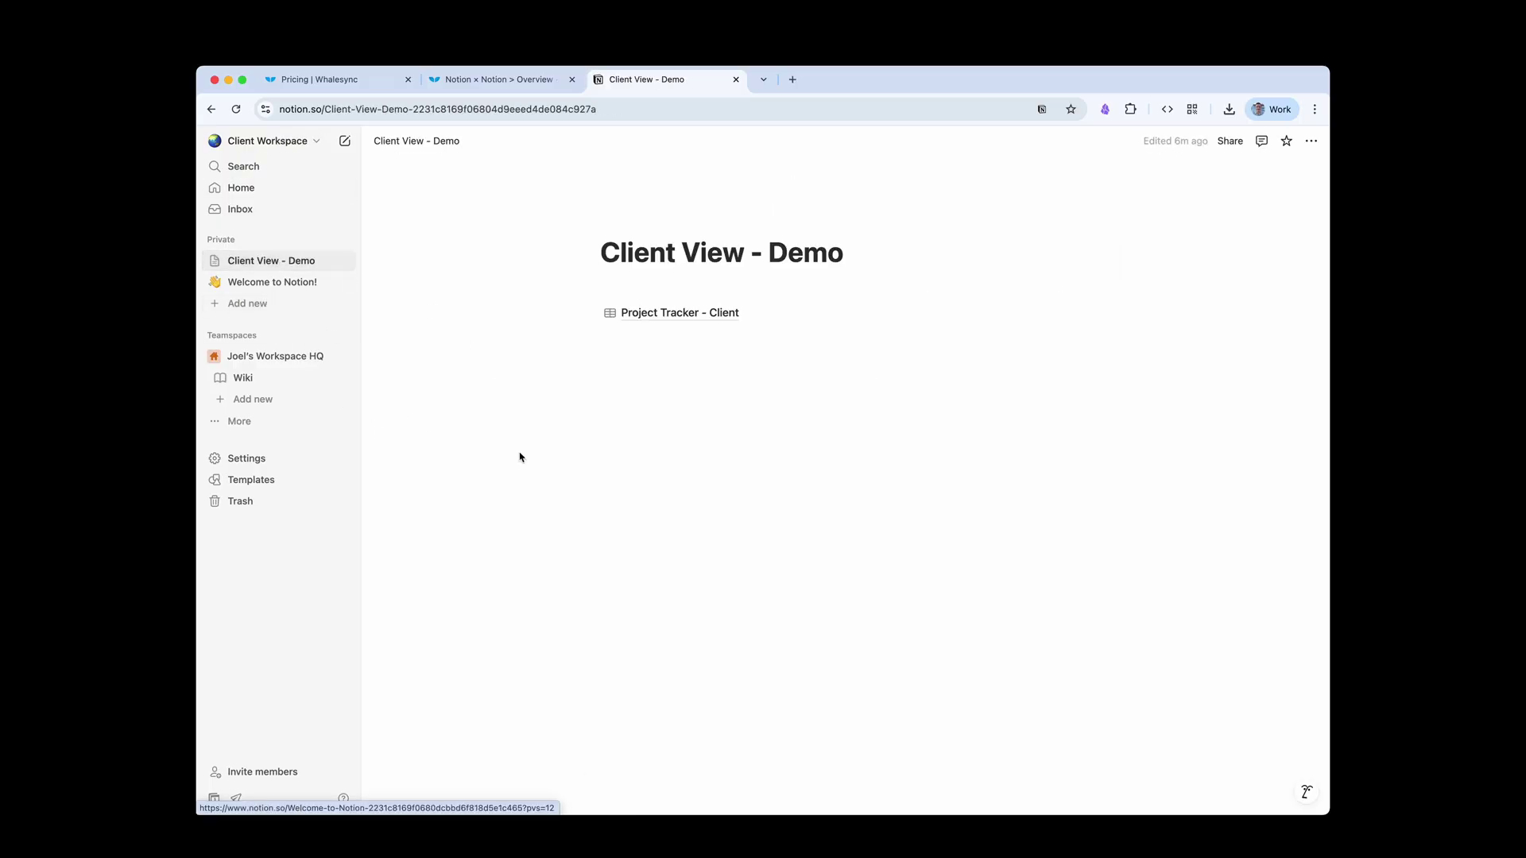
{"action": "left_click", "coordinate": [679, 310]}
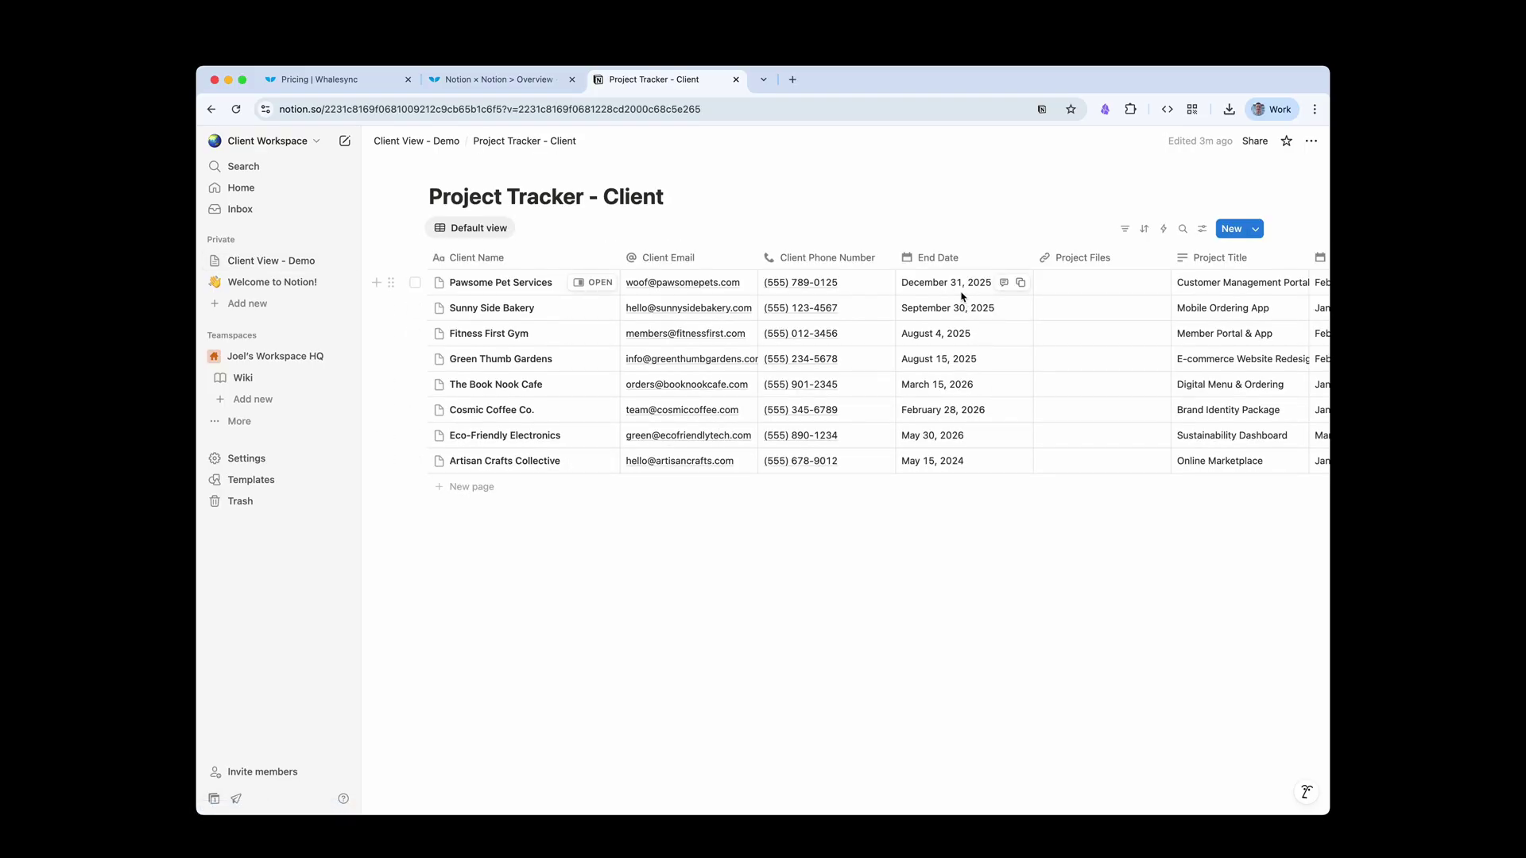
Step: Check Whalesync's operations for the date update, and recheck the Pawsome Pet Services record in Notion's client database
{"action": "left_click", "coordinate": [513, 80]}
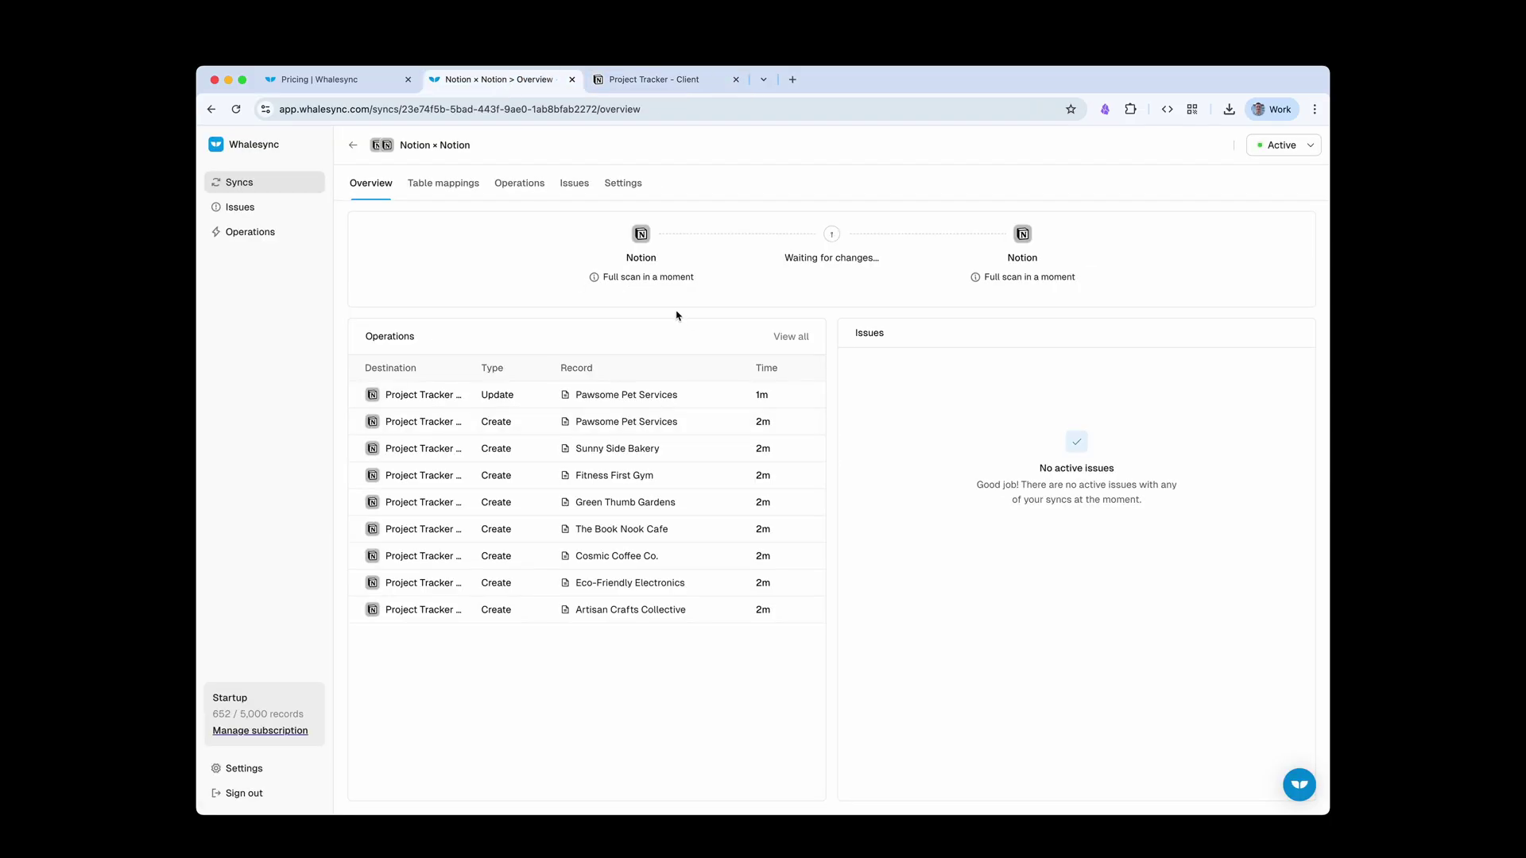
{"action": "mouse_move", "coordinate": [654, 278]}
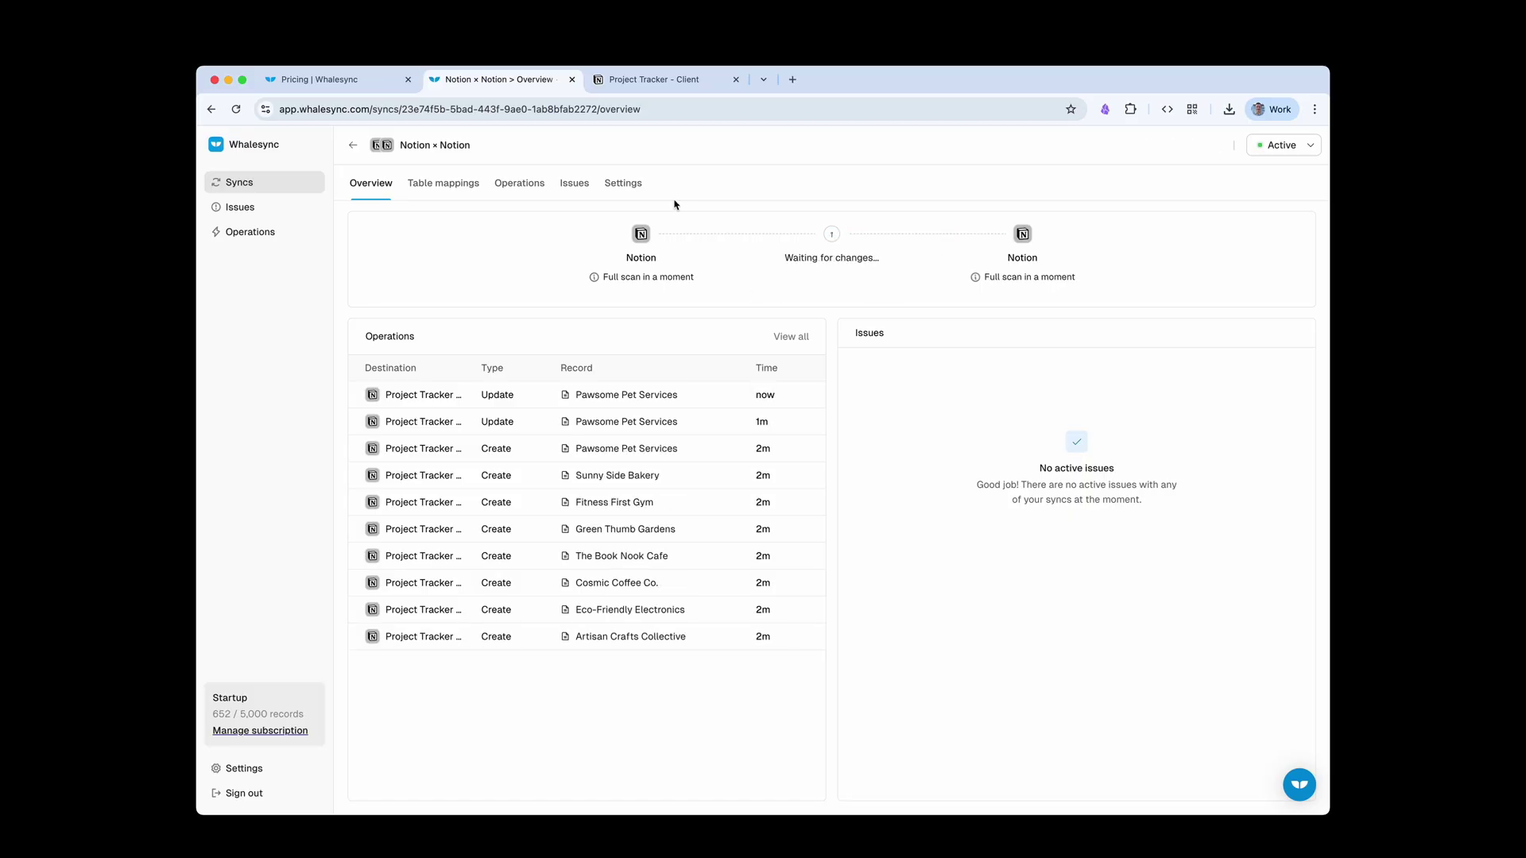
{"action": "left_click", "coordinate": [664, 82]}
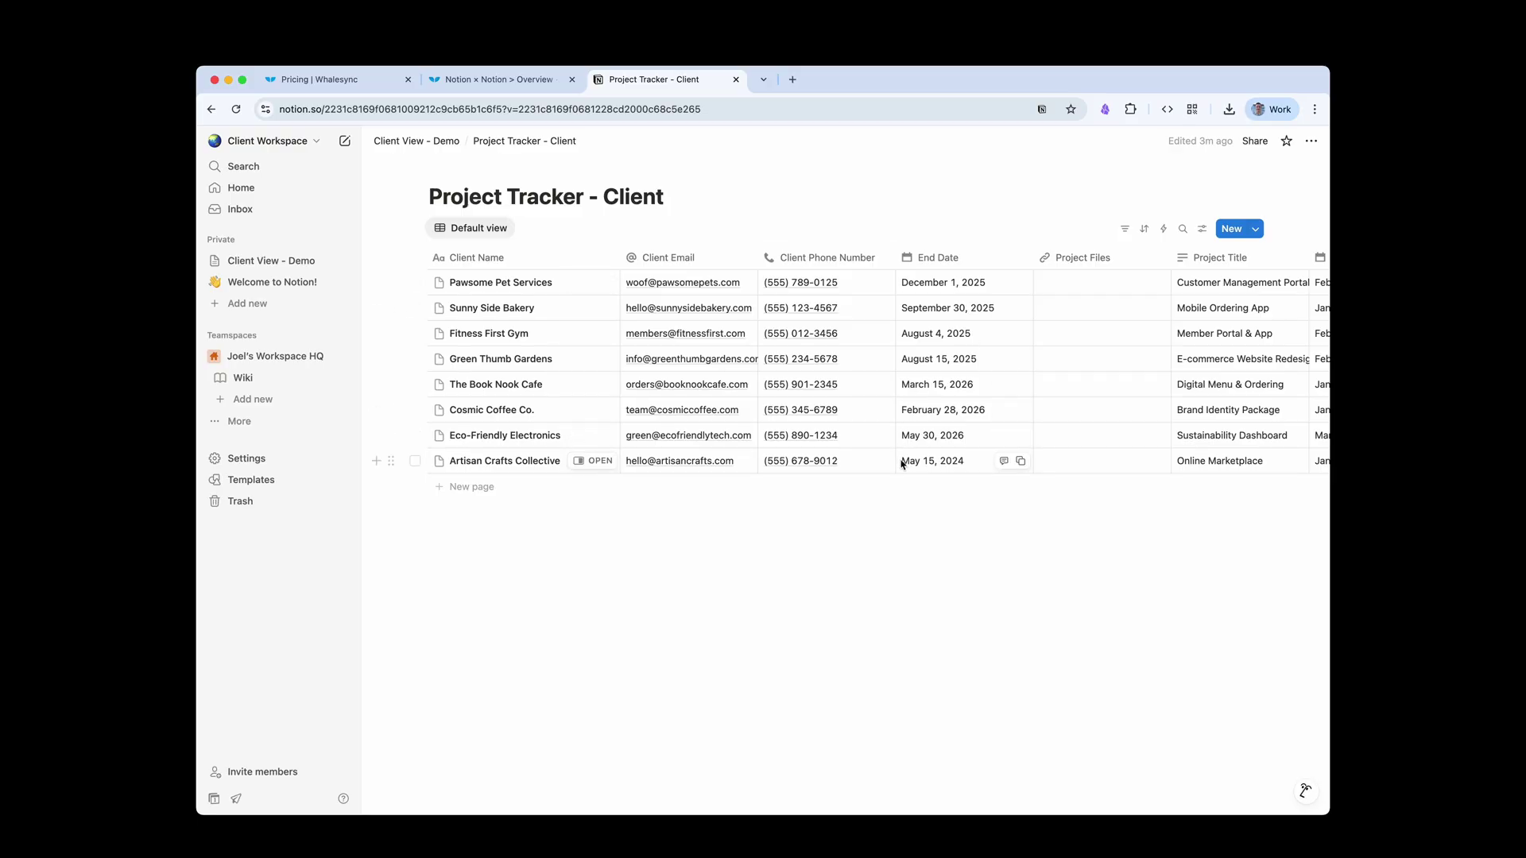
{"action": "scroll", "coordinate": [907, 464], "scroll_direction": "right", "scroll_amount": 5}
{"action": "scroll", "coordinate": [907, 464], "scroll_direction": "left", "scroll_amount": 5}
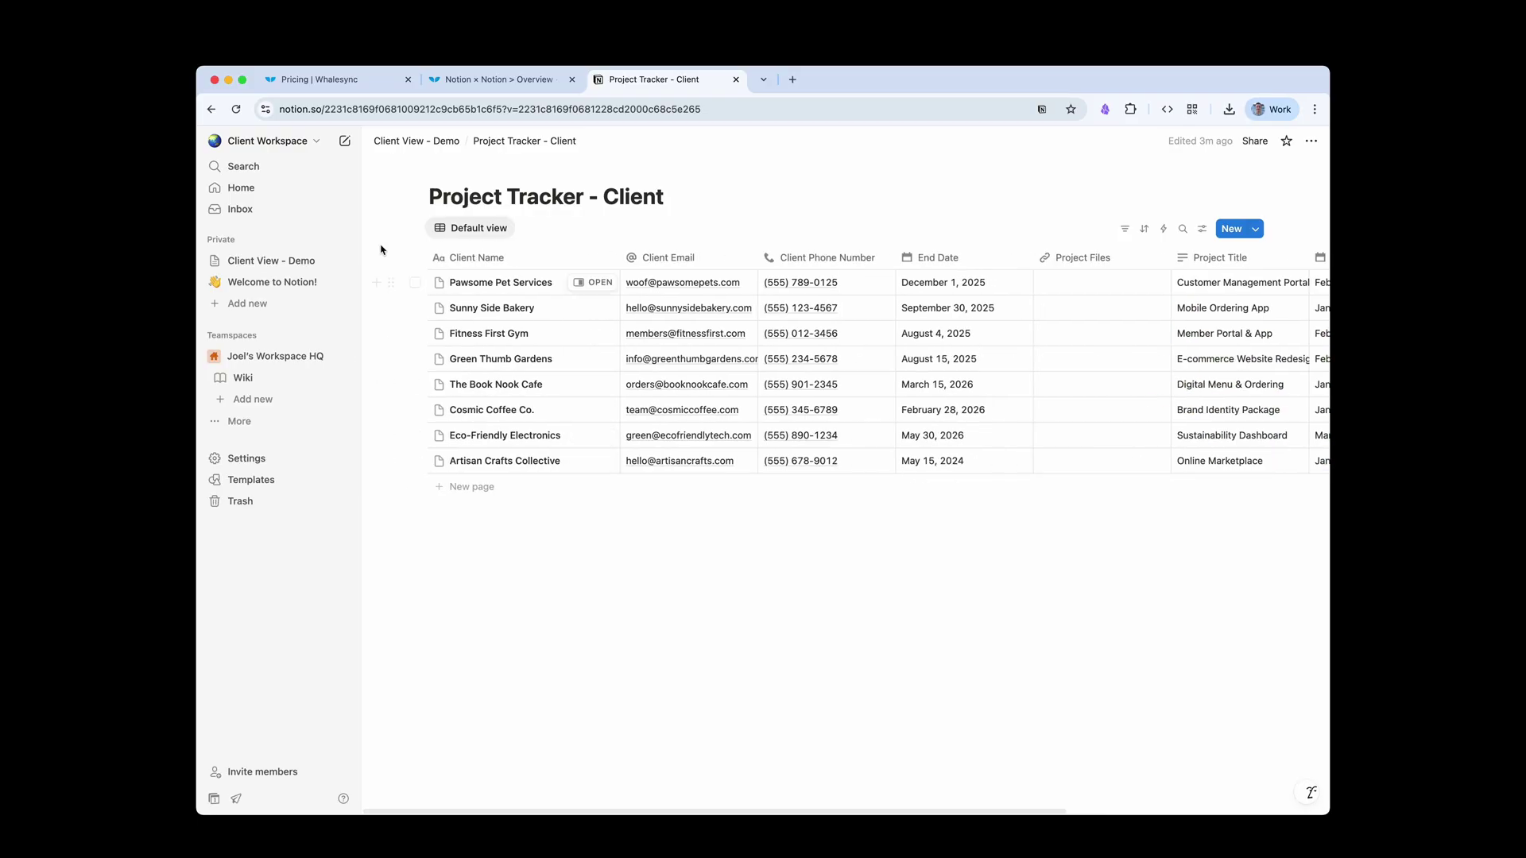
Step: Reopen the Project Tracker - Private database in the private workspace and examine its Budget and Internal Notes columns
{"action": "left_click", "coordinate": [293, 144]}
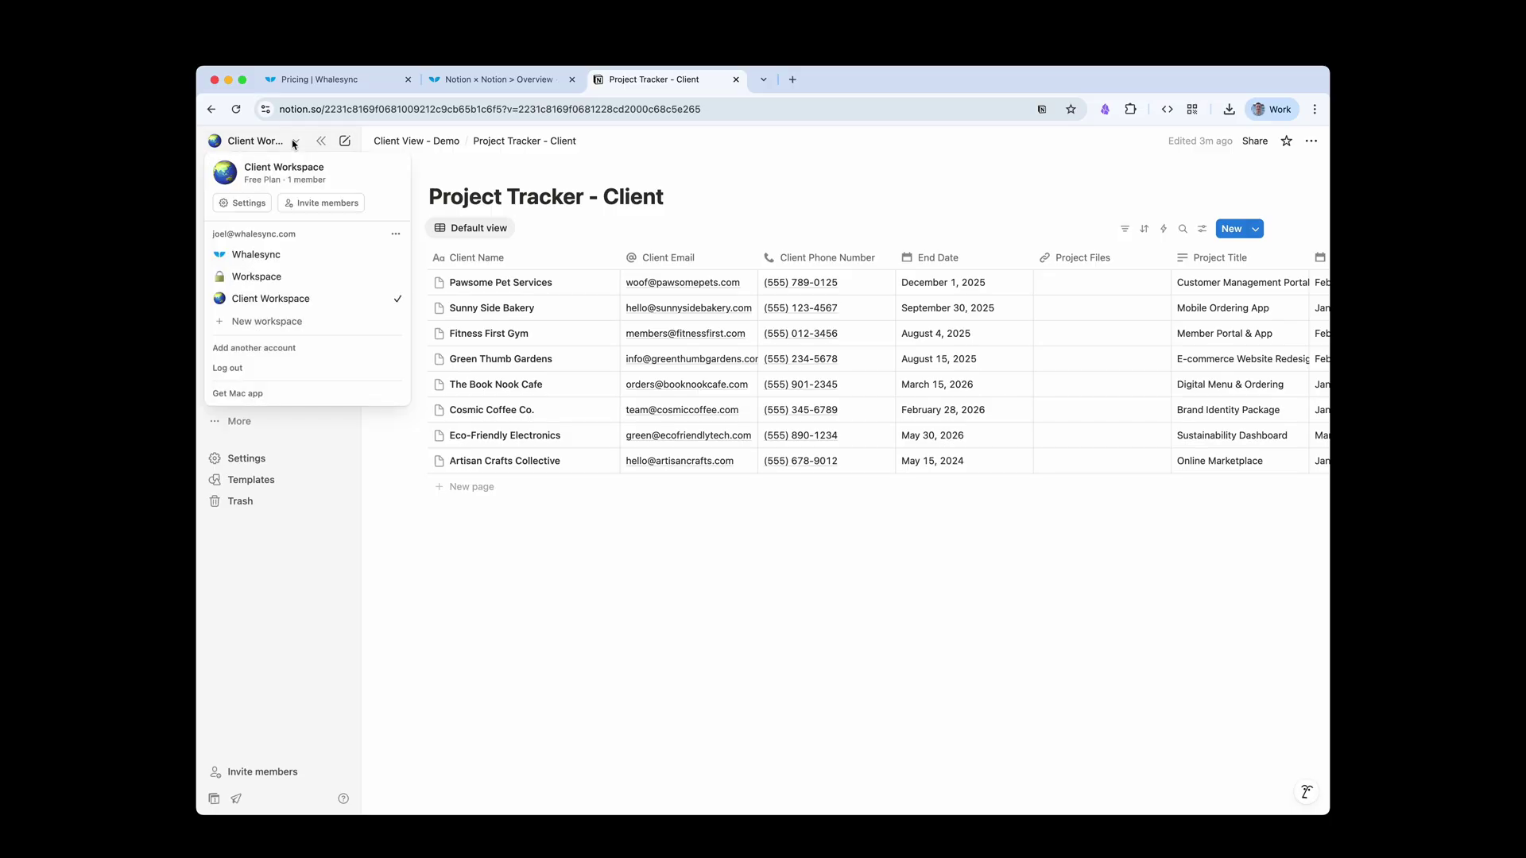
{"action": "left_click", "coordinate": [293, 144]}
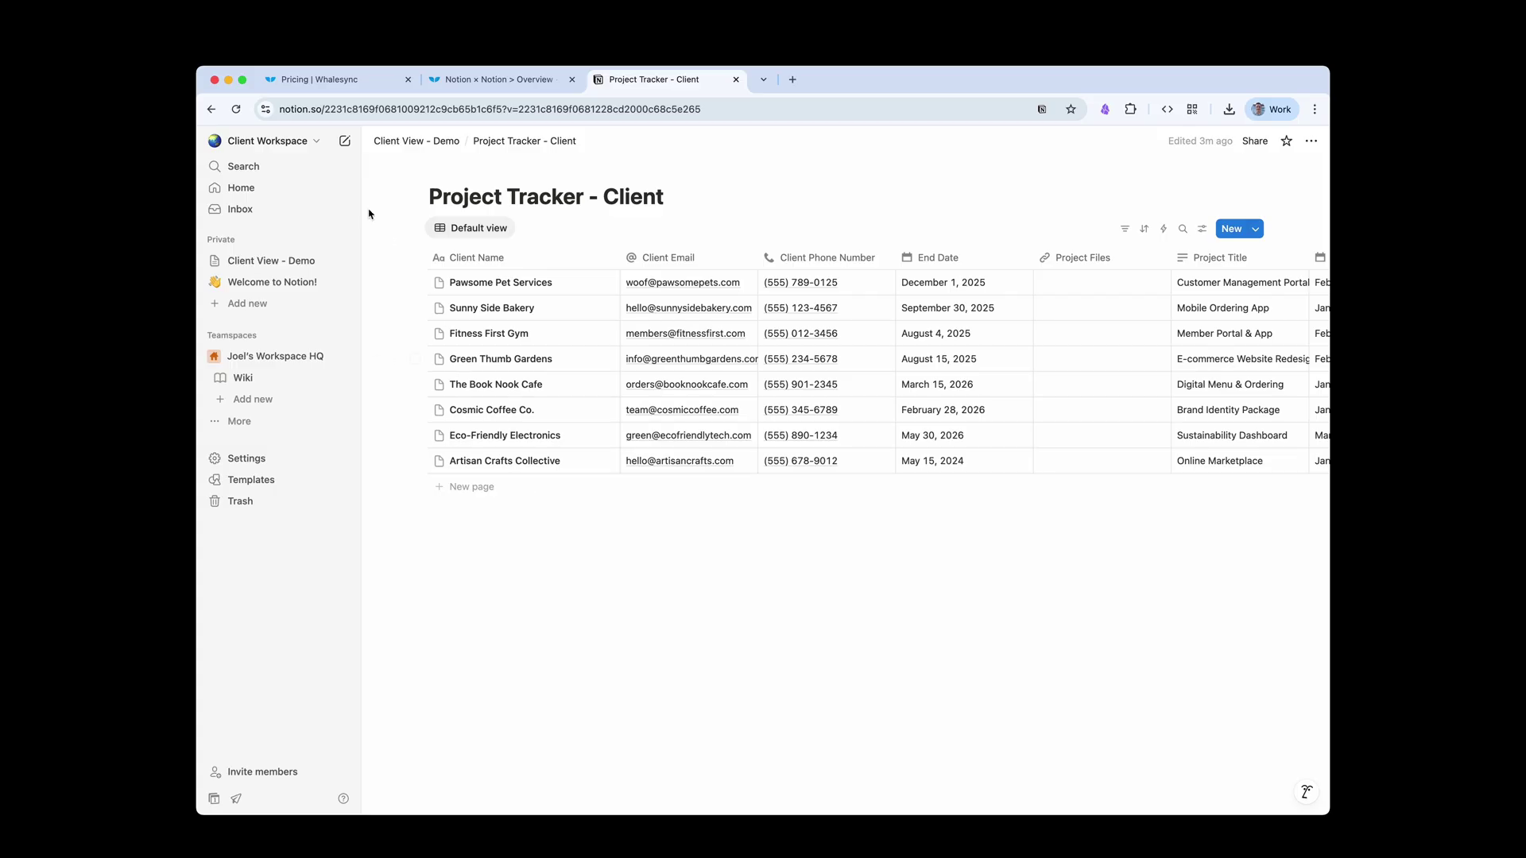
{"action": "left_click", "coordinate": [293, 144]}
{"action": "left_click", "coordinate": [270, 279]}
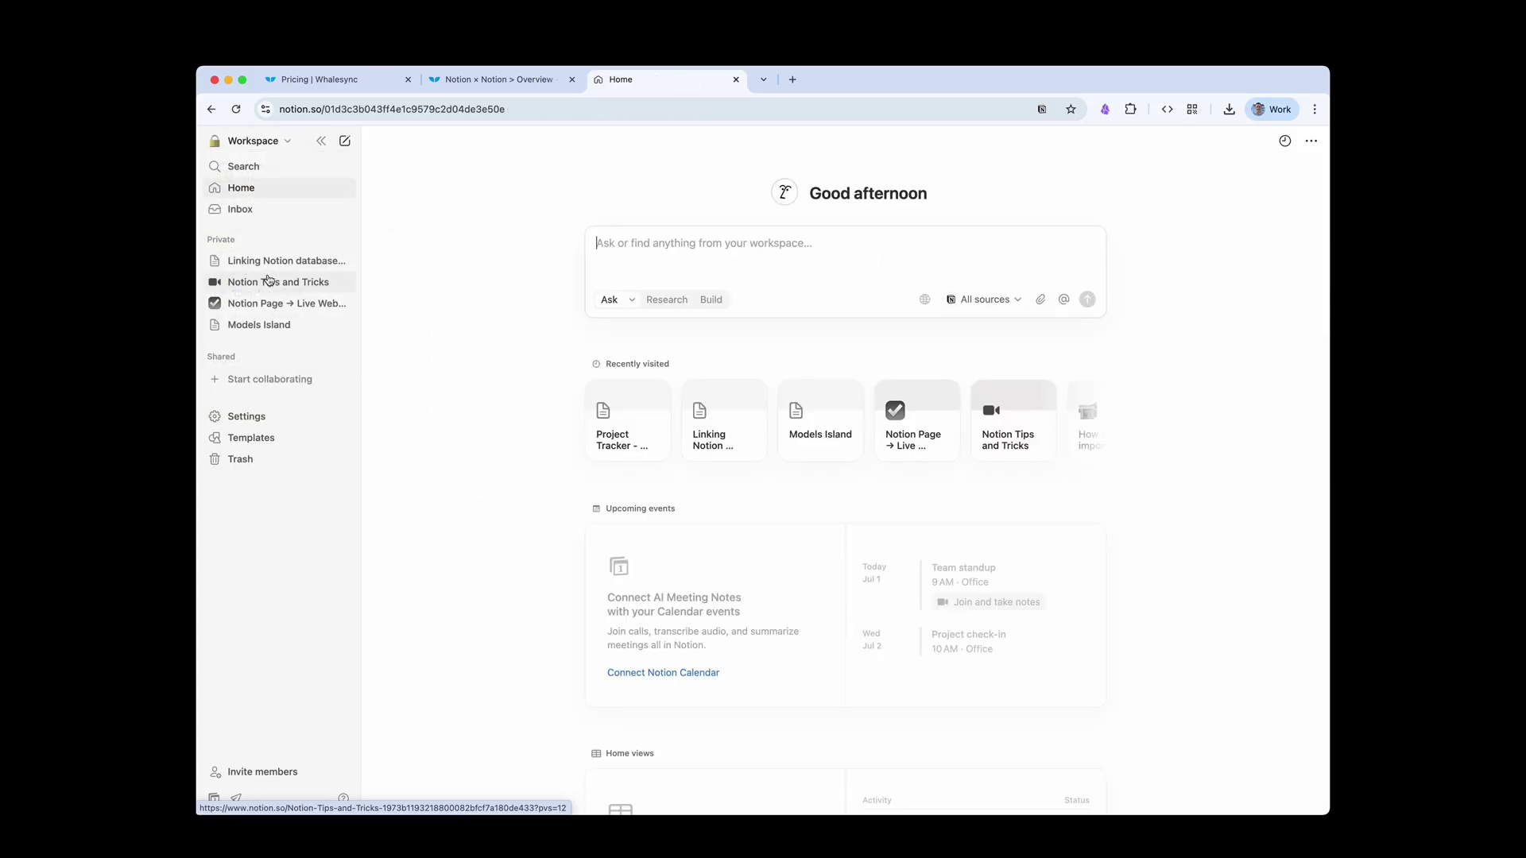
{"action": "left_click", "coordinate": [278, 260]}
{"action": "left_click", "coordinate": [632, 329]}
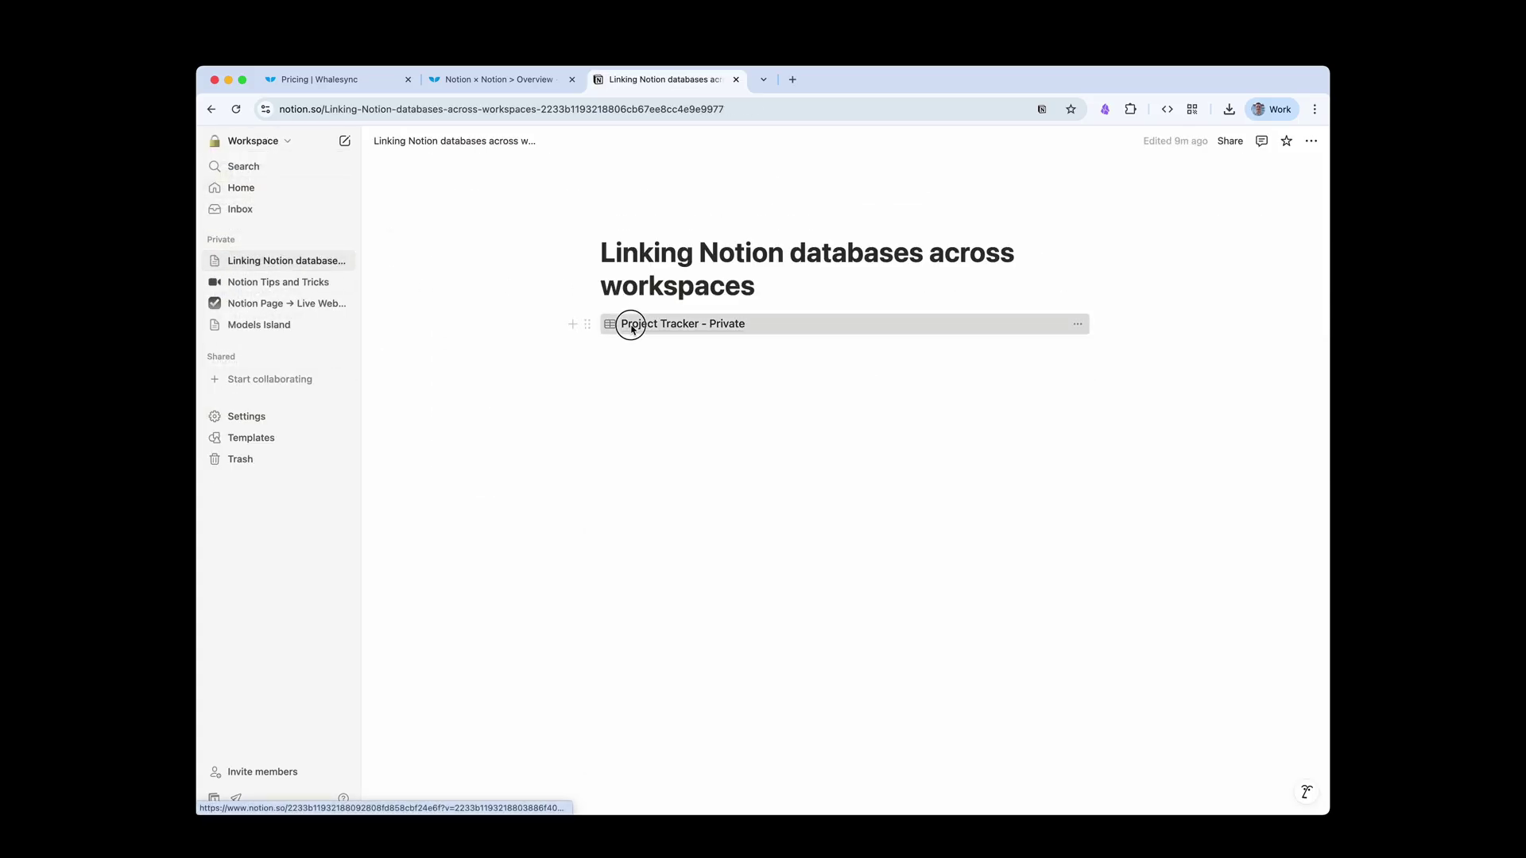
{"action": "scroll", "coordinate": [841, 335], "scroll_direction": "right", "scroll_amount": 10}
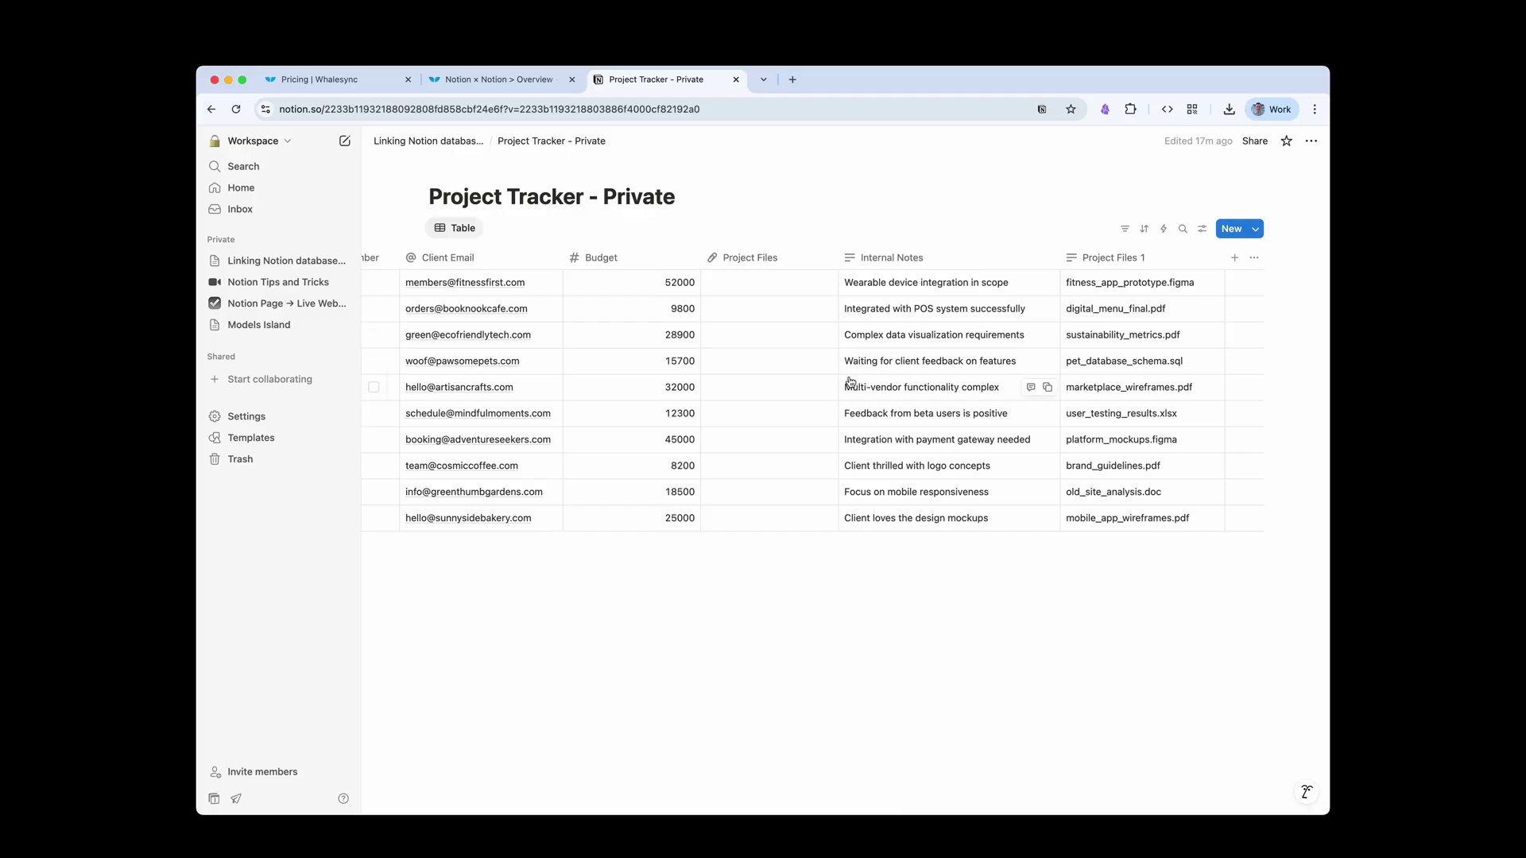
Step: Review Whalesync's plans and pricing, and open the Whalesync website's home page
{"action": "left_click", "coordinate": [318, 80]}
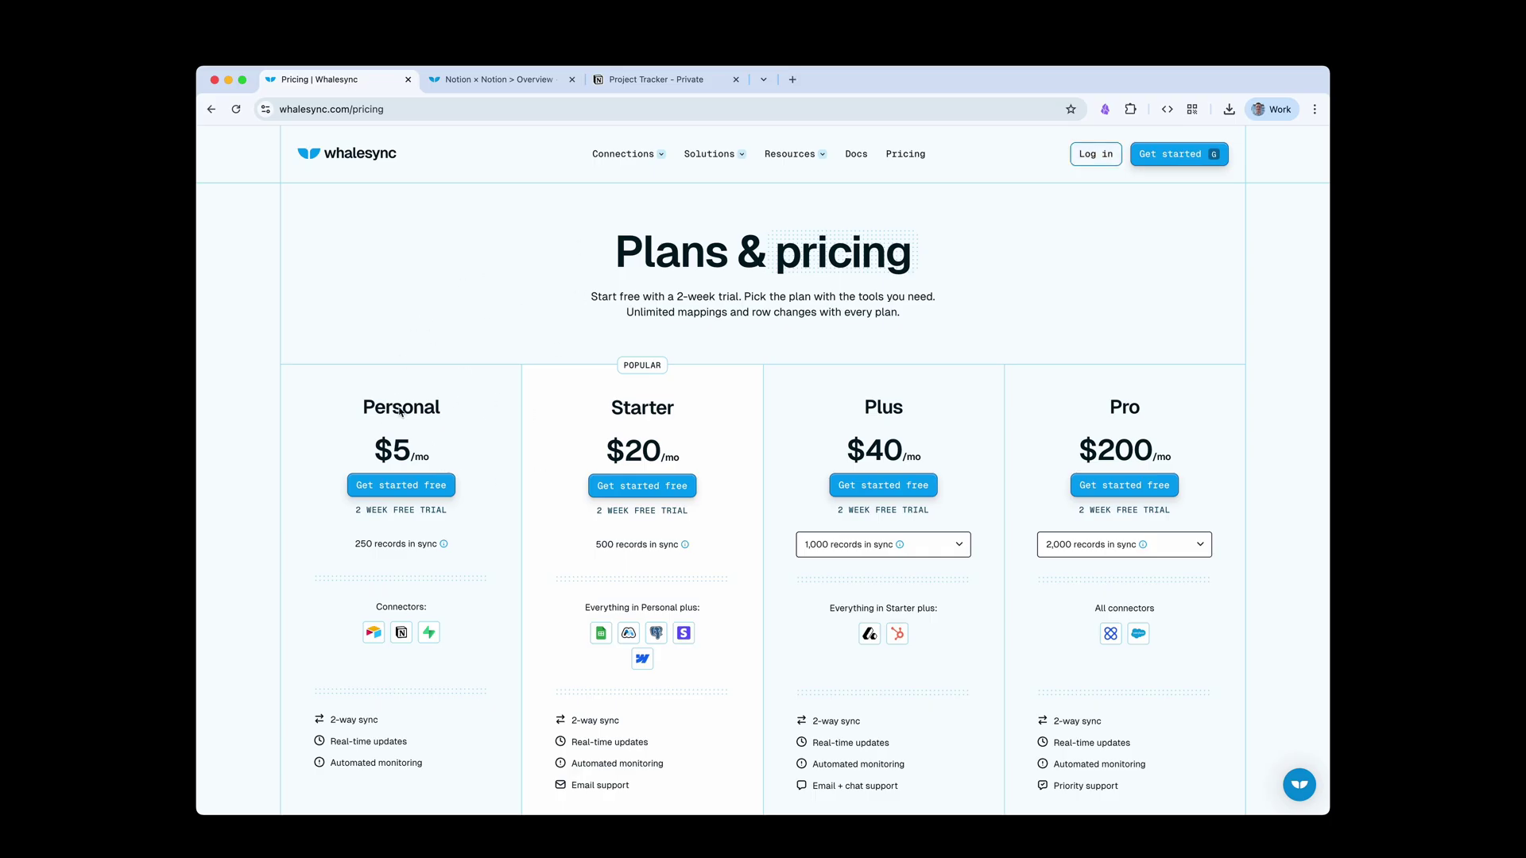
{"action": "scroll", "coordinate": [477, 612], "scroll_direction": "down", "scroll_amount": 1}
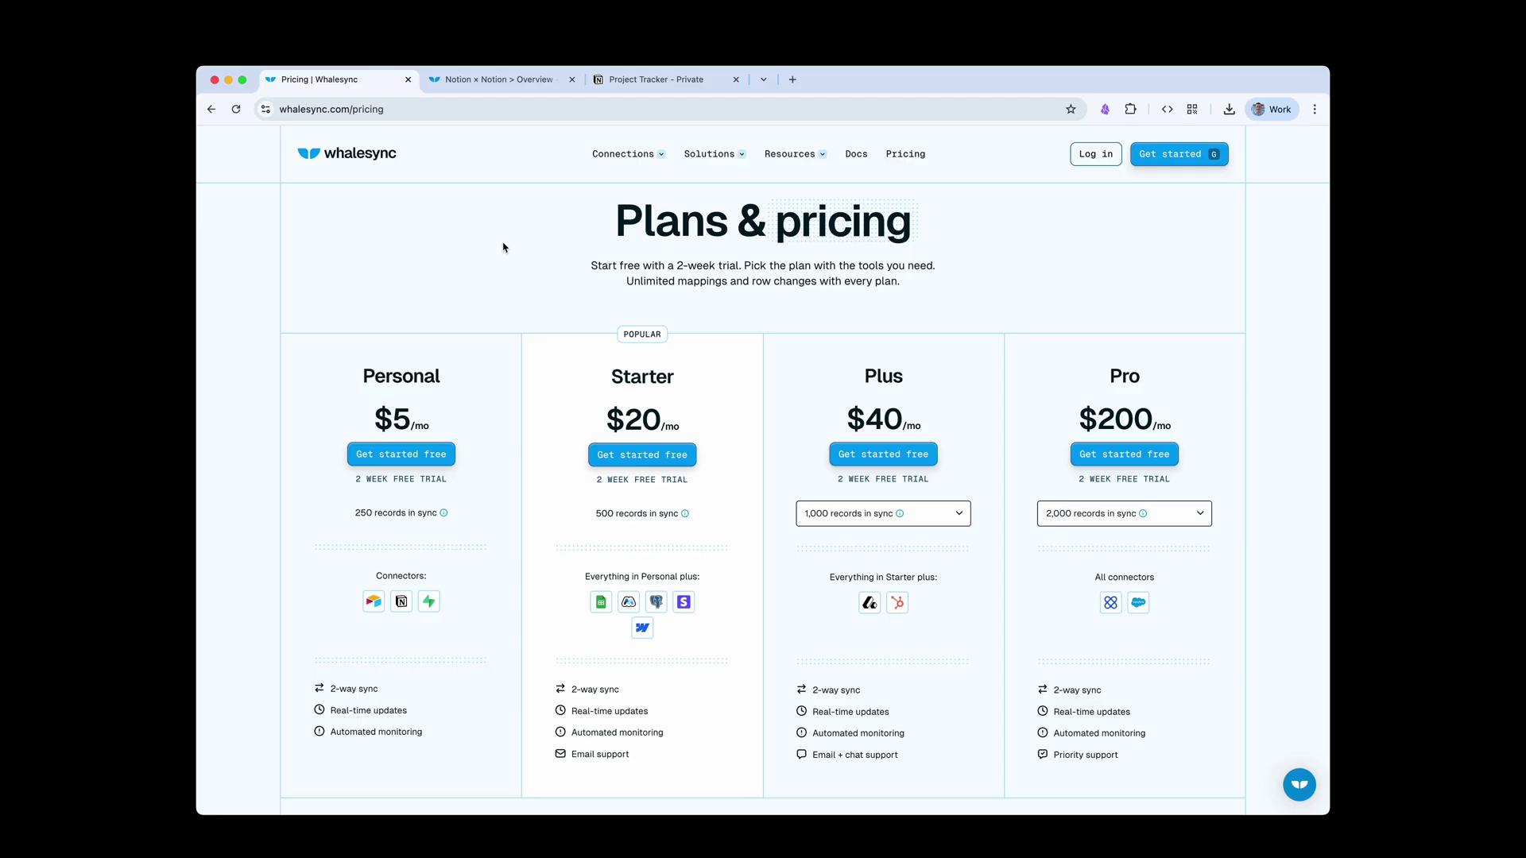
{"action": "left_click", "coordinate": [337, 159]}
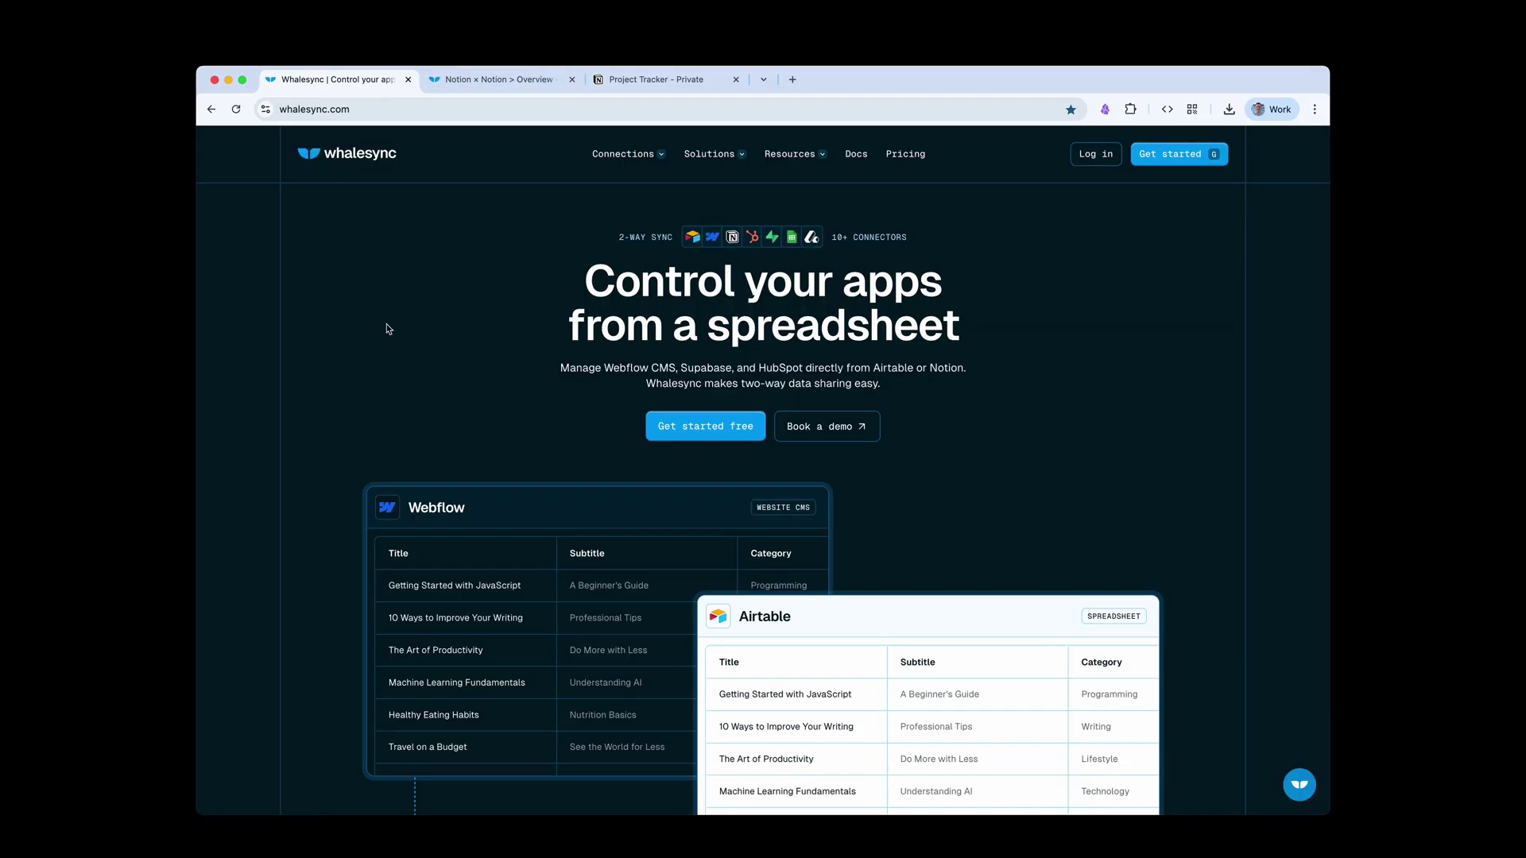